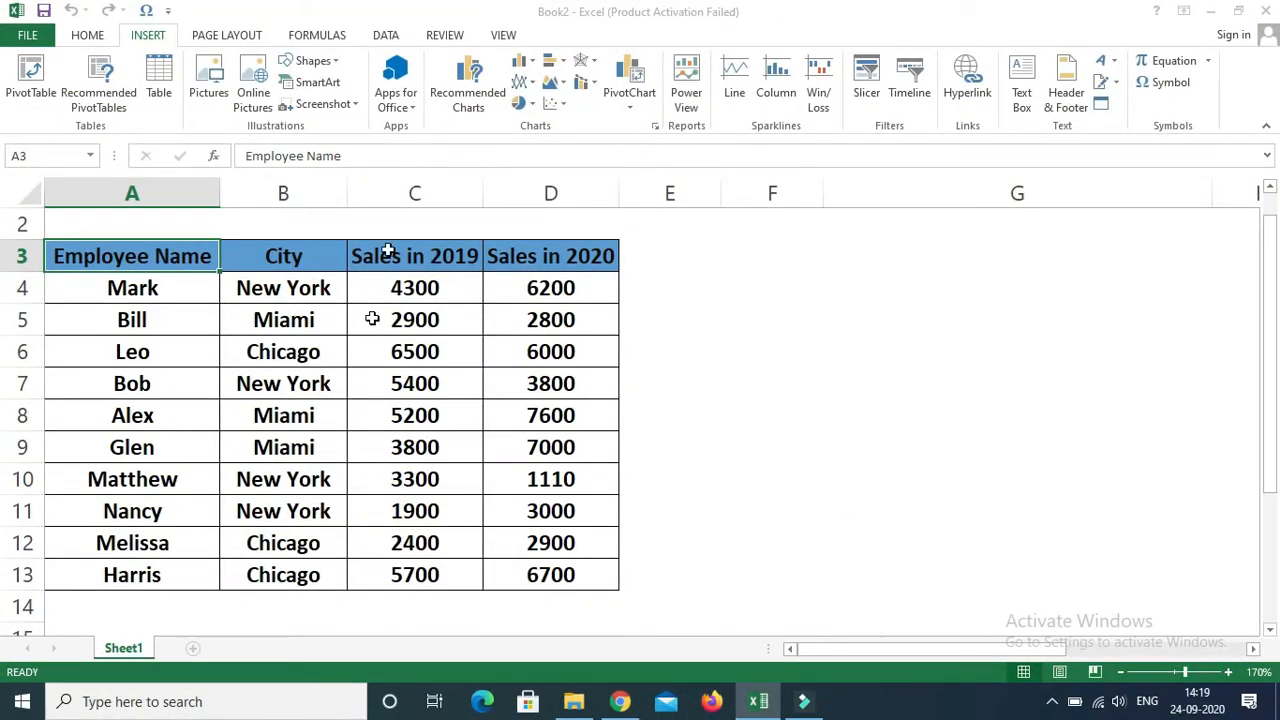
Create a PivotTable from the employee sales table in A3:D13 of Sheet1, placed on a new worksheet
{"action": "left_click", "coordinate": [212, 383]}
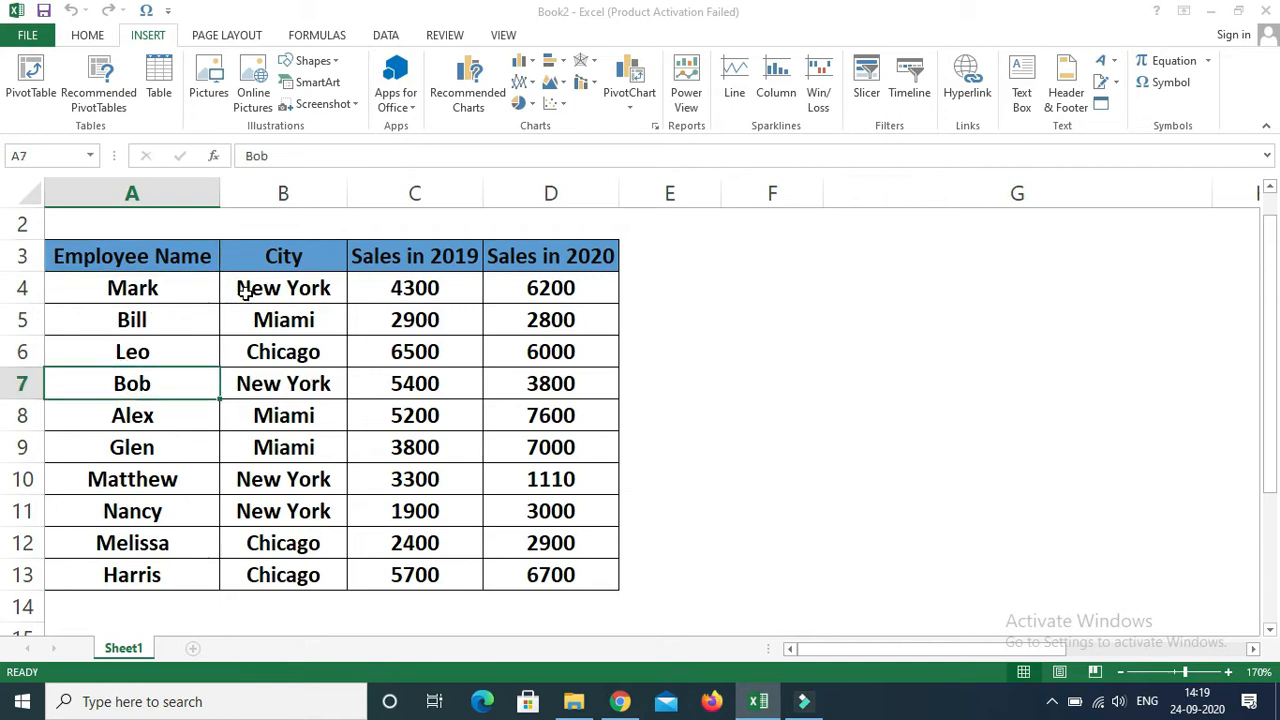
{"action": "left_click_drag", "start_coordinate": [115, 260], "coordinate": [537, 571]}
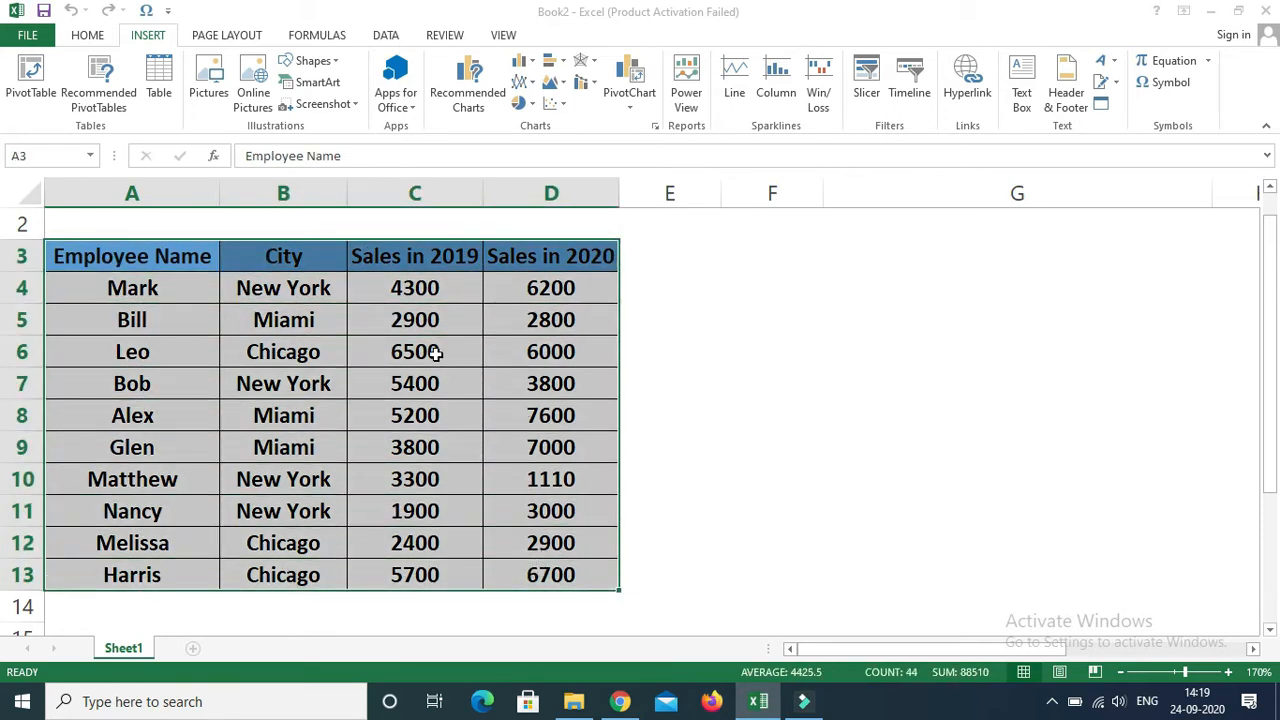
{"action": "left_click", "coordinate": [303, 347]}
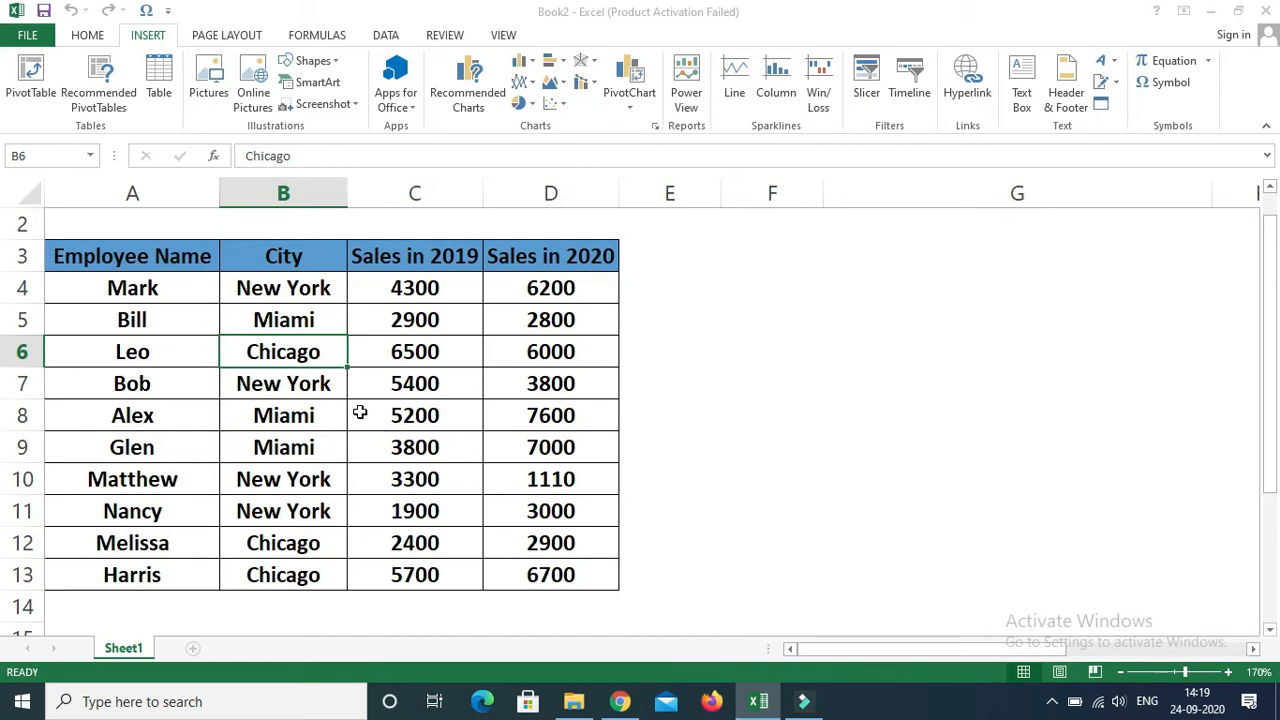
{"action": "left_click", "coordinate": [193, 365]}
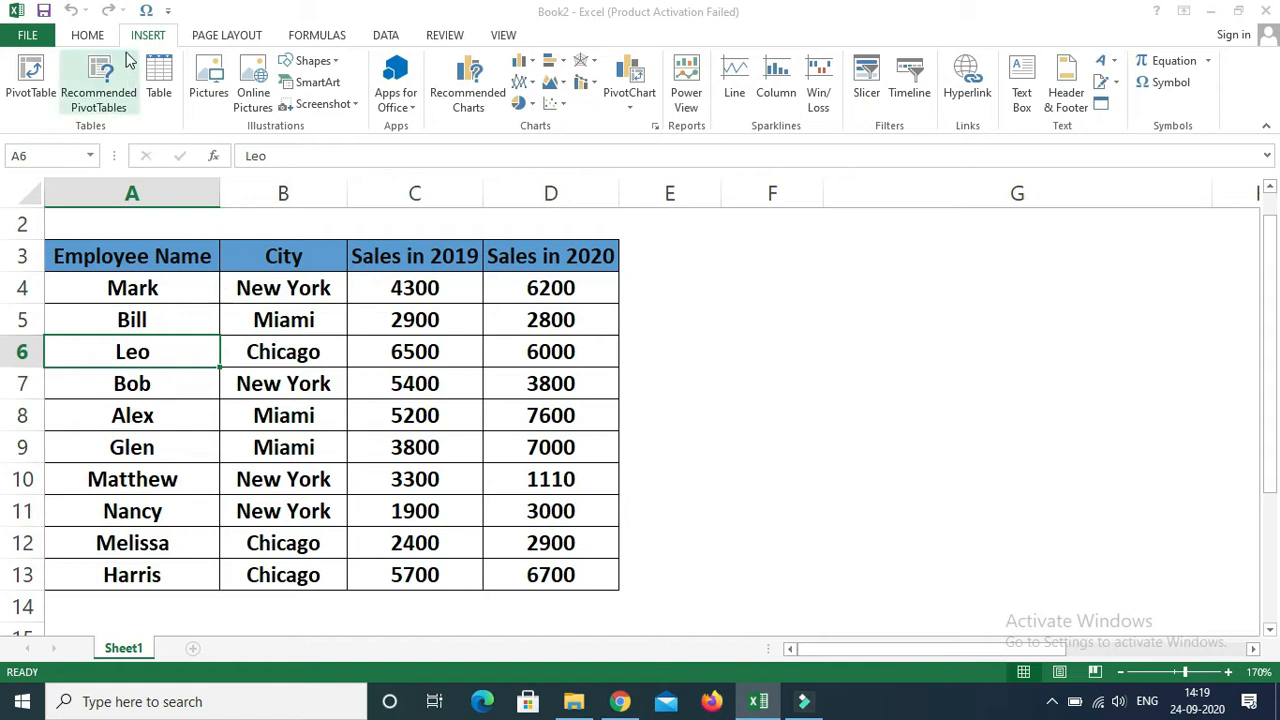
{"action": "left_click", "coordinate": [37, 88]}
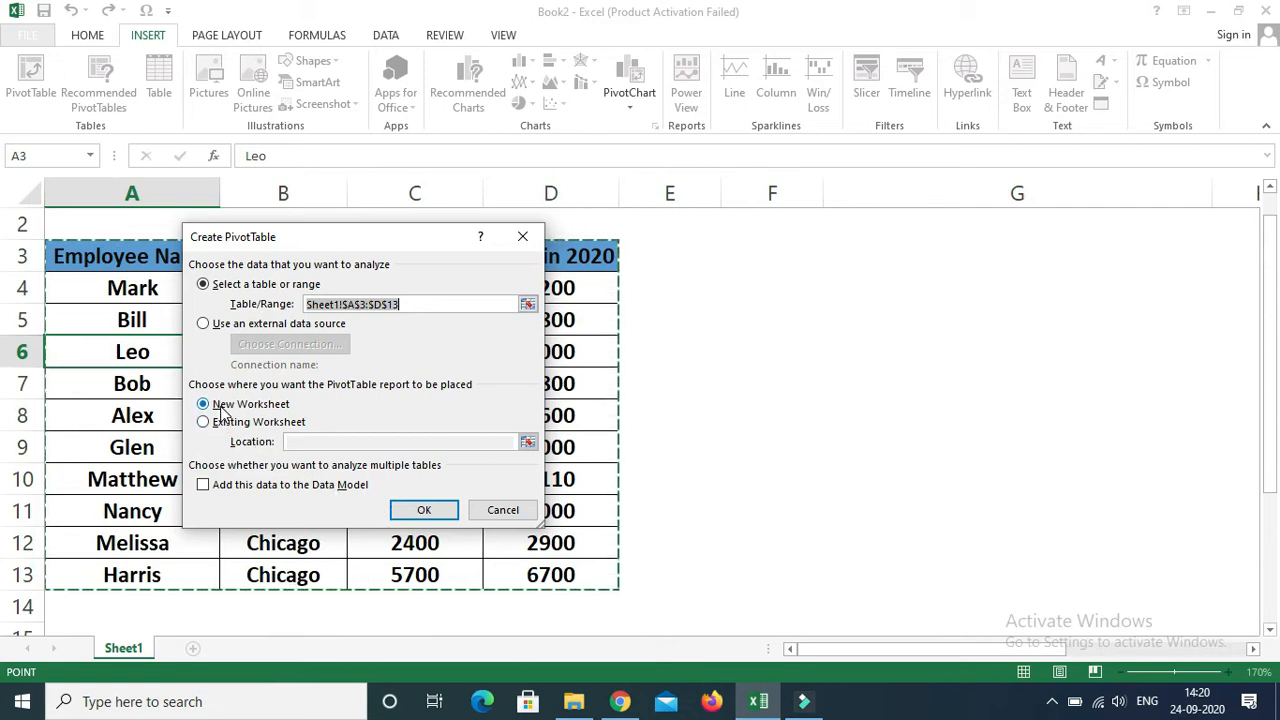
{"action": "left_click", "coordinate": [424, 511]}
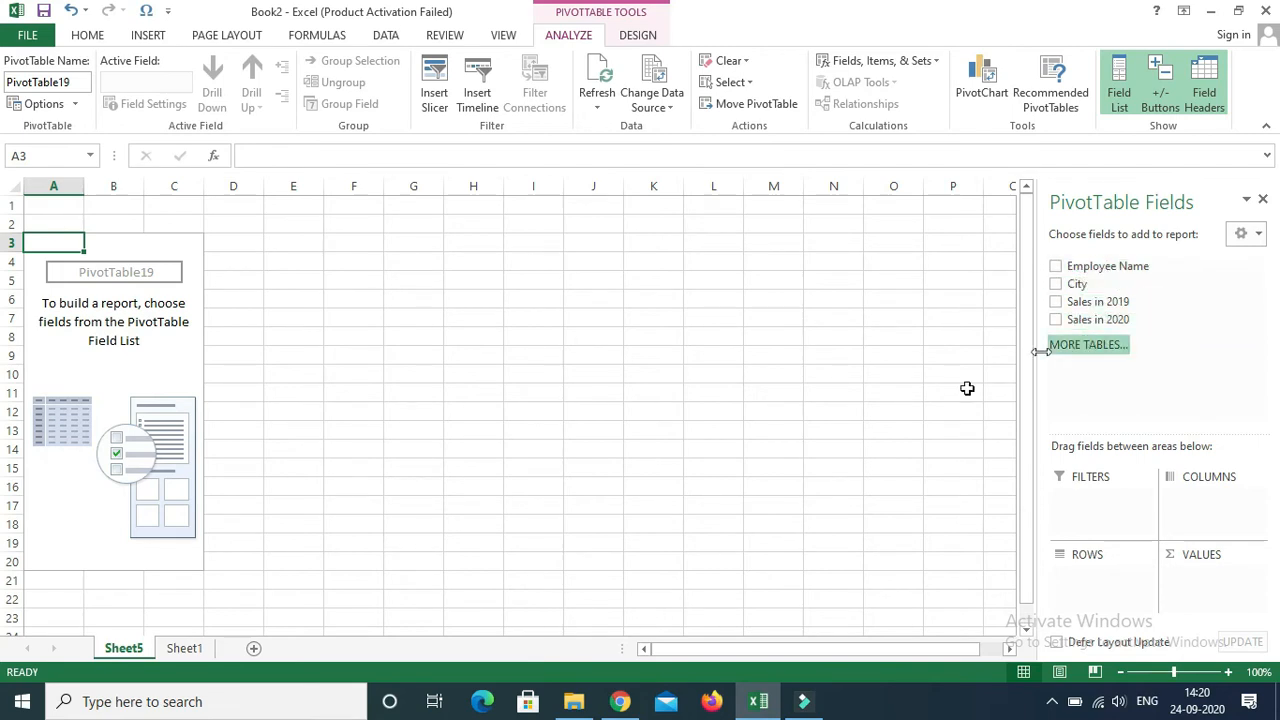
Compare the column headers of the source table on Sheet1 with the PivotTable field list on Sheet5
{"action": "left_click", "coordinate": [180, 652]}
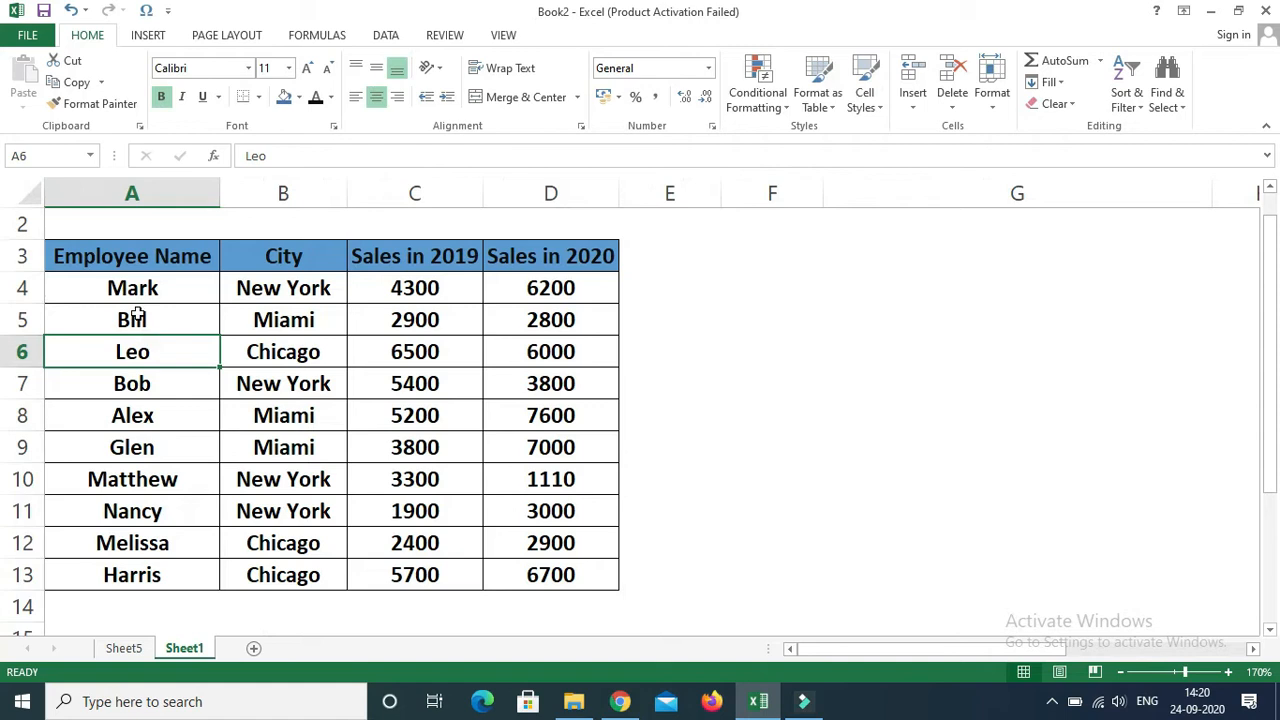
{"action": "left_click", "coordinate": [126, 257]}
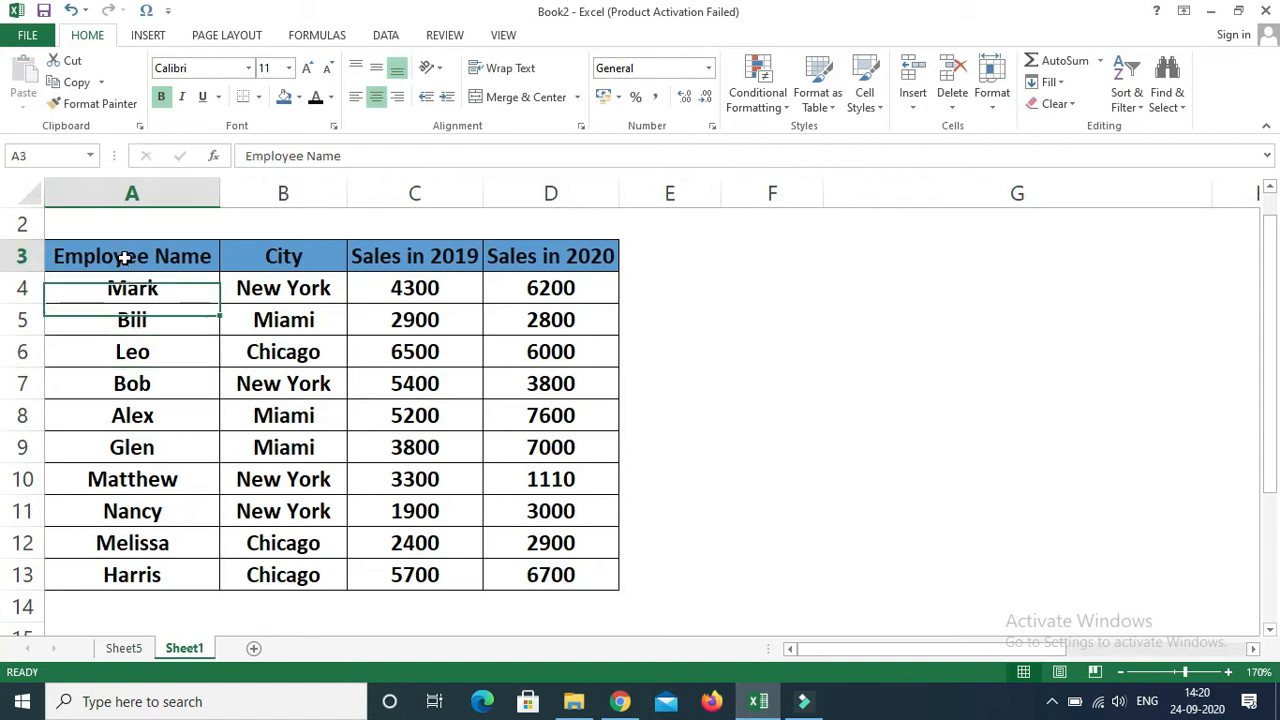
{"action": "left_click", "coordinate": [268, 265]}
{"action": "left_click", "coordinate": [403, 263]}
{"action": "left_click", "coordinate": [531, 262]}
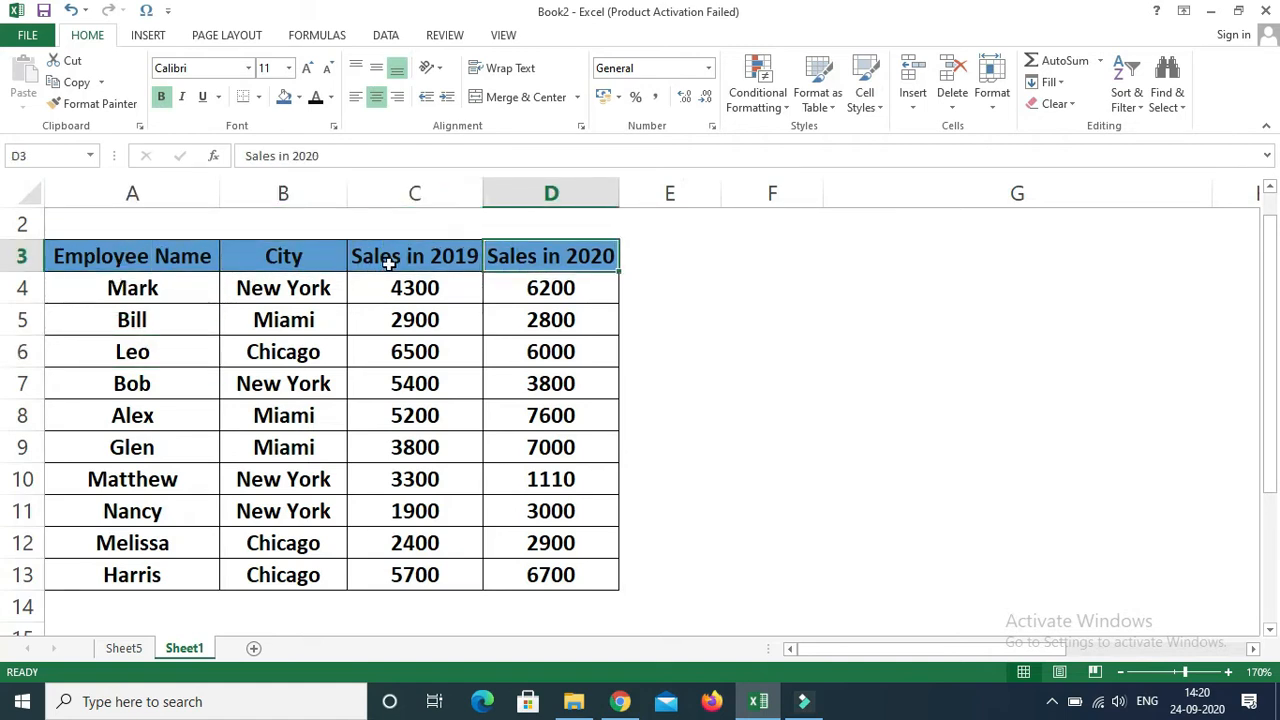
{"action": "left_click", "coordinate": [186, 257]}
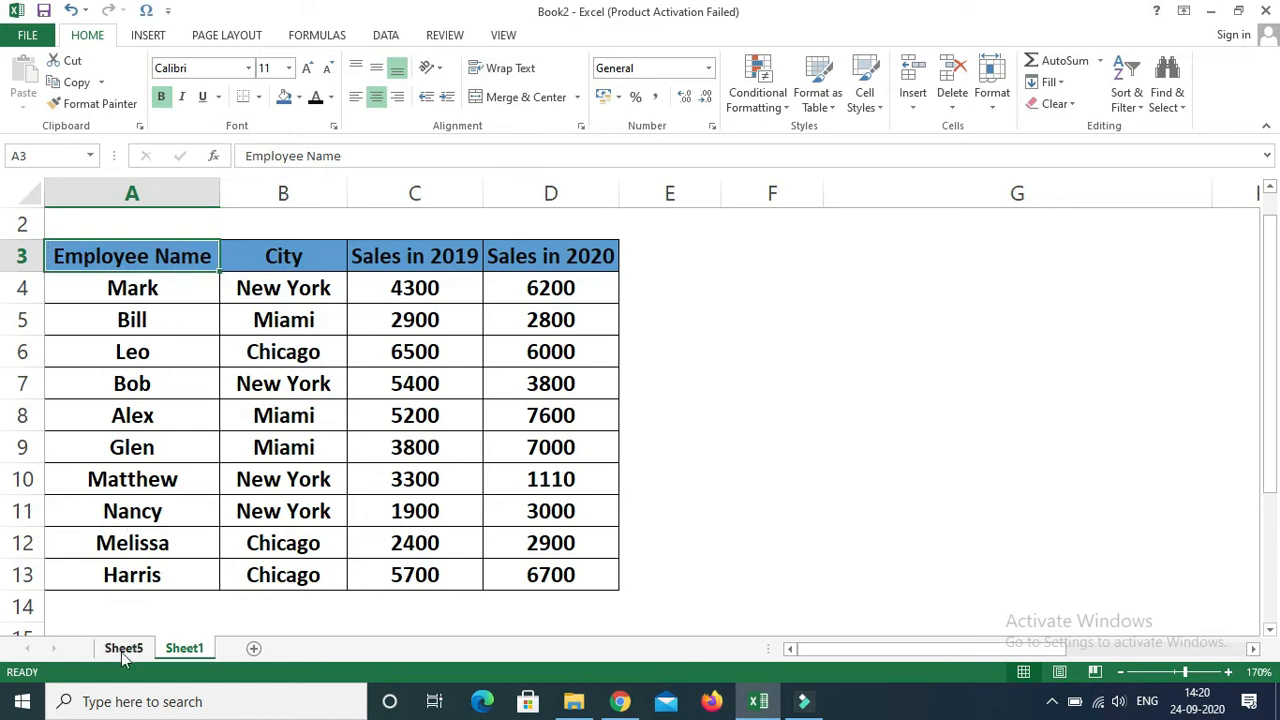
{"action": "left_click", "coordinate": [123, 649]}
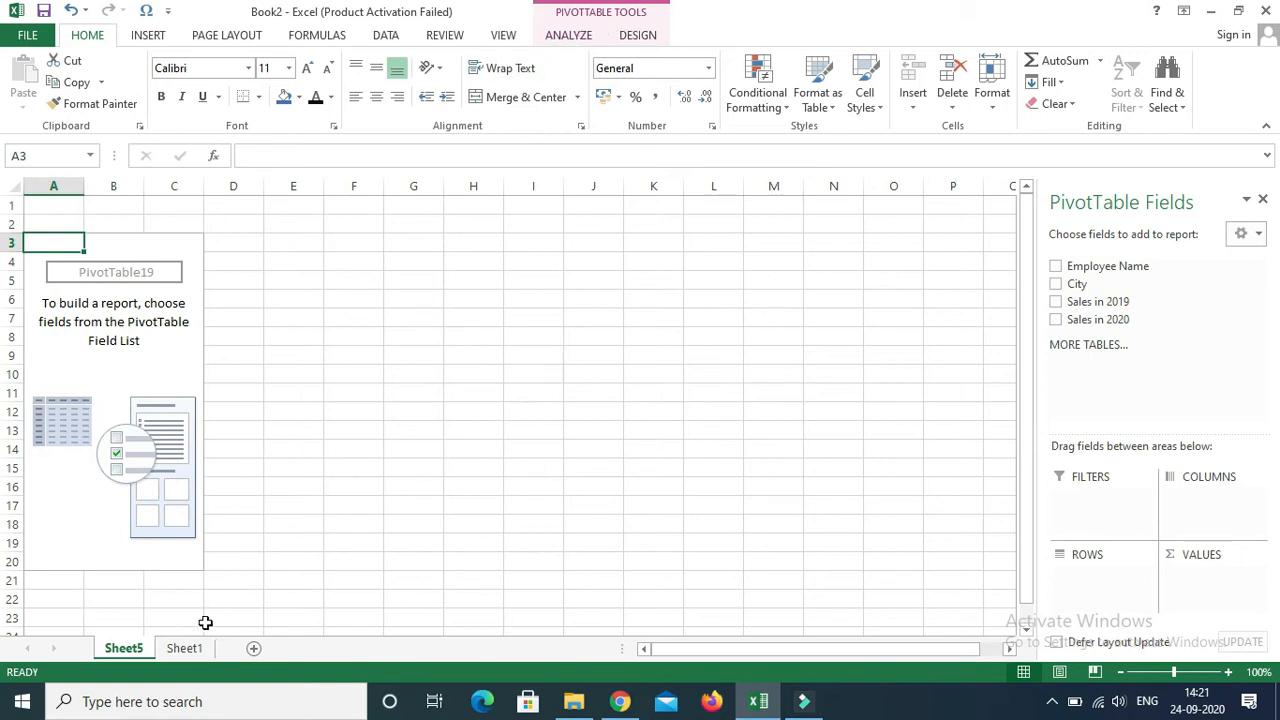
{"action": "left_click", "coordinate": [184, 650]}
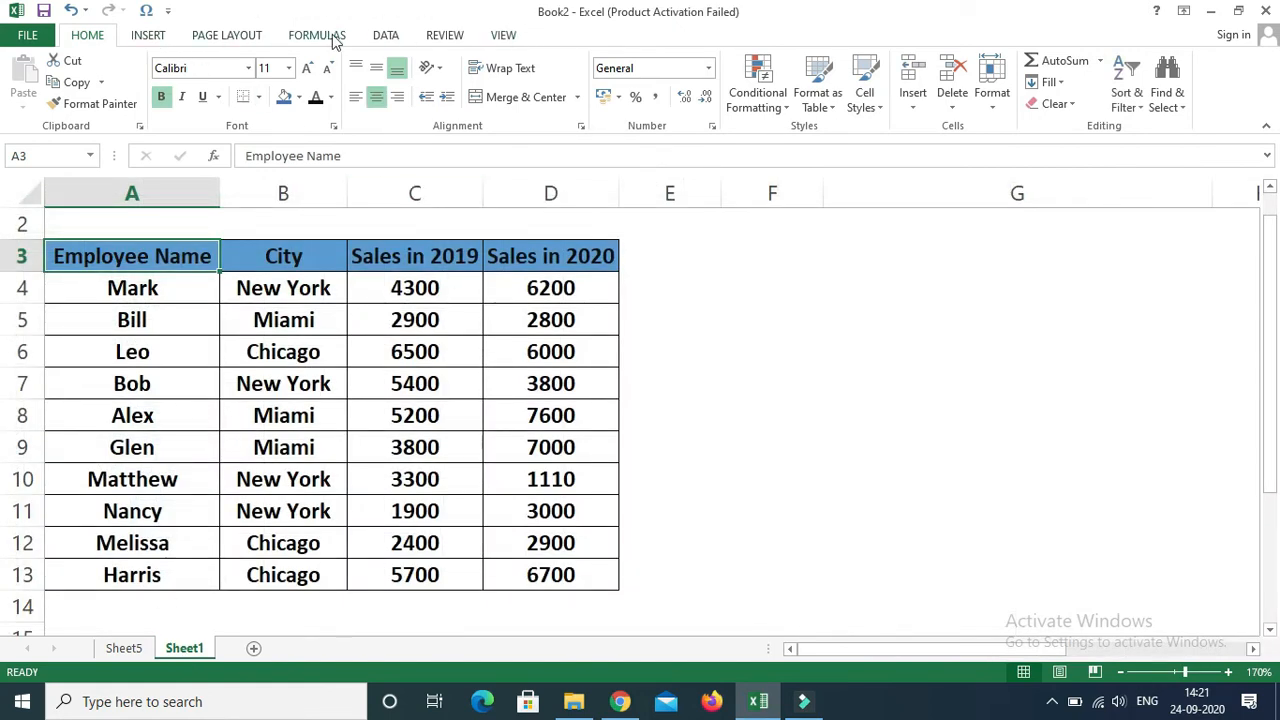
{"action": "left_click", "coordinate": [112, 652]}
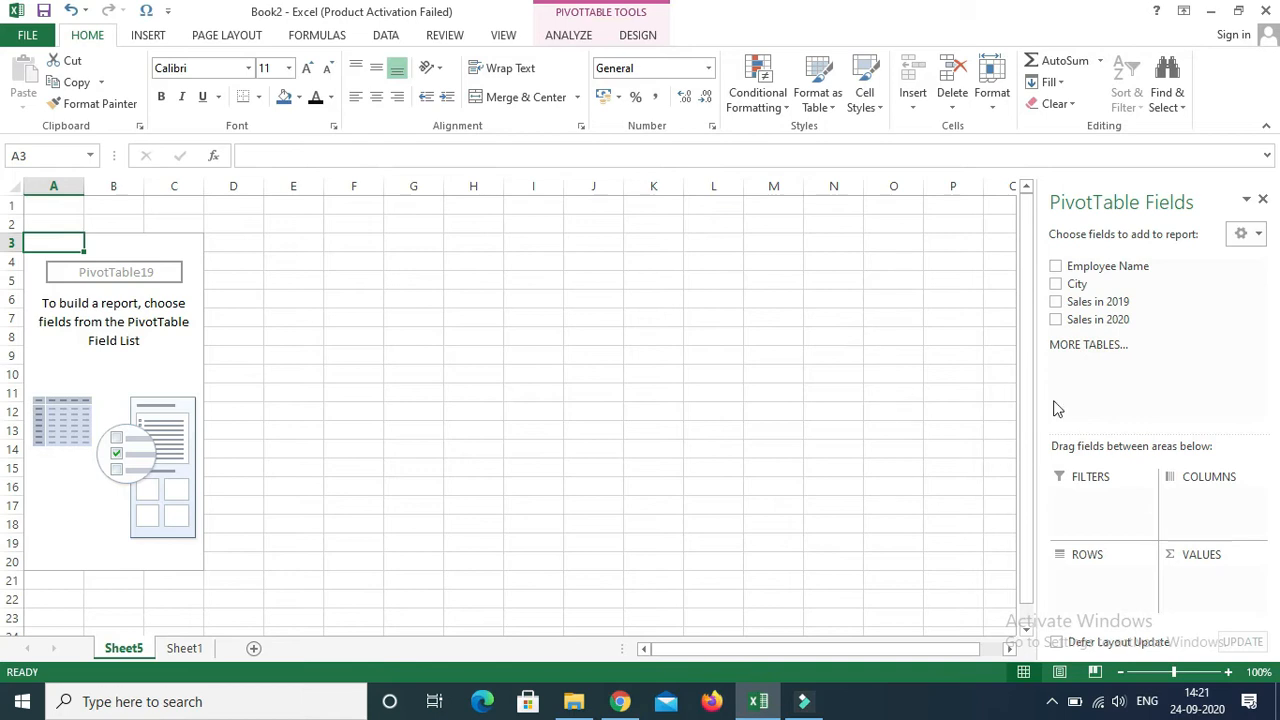
Put the Employee Name field in the pivot table's rows and the City field in its columns
{"action": "left_click", "coordinate": [1056, 267]}
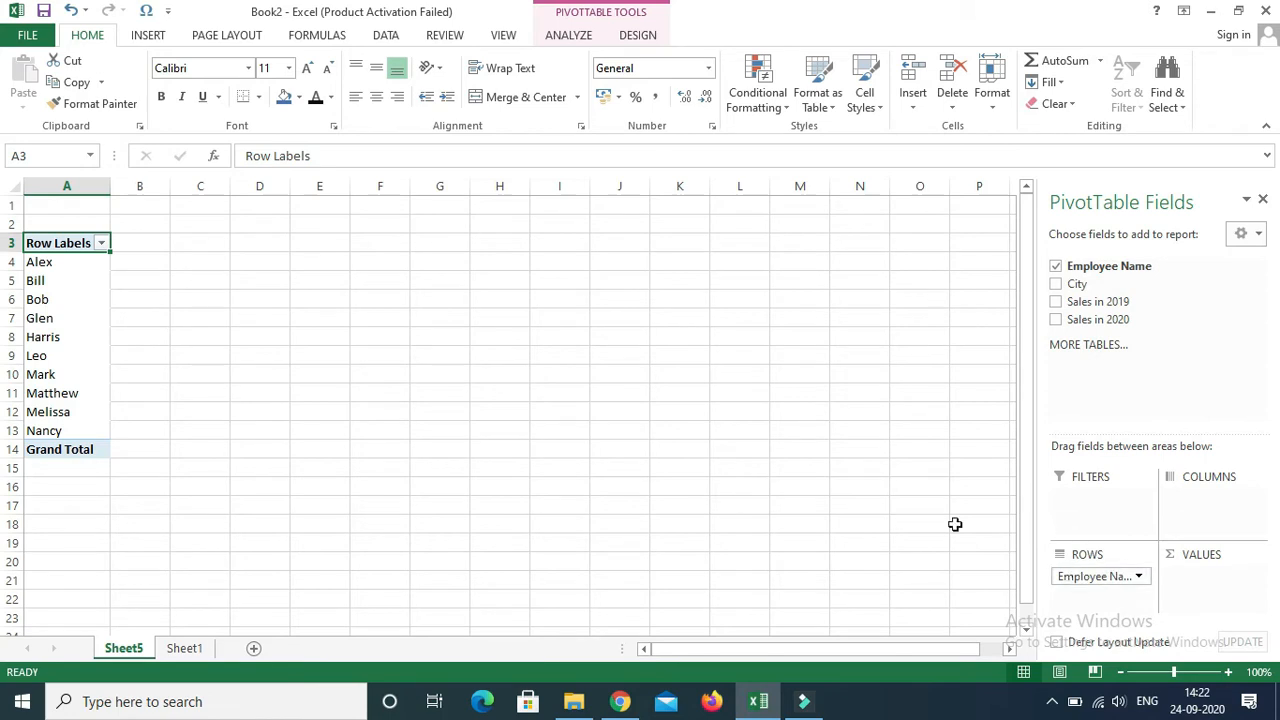
{"action": "left_click", "coordinate": [1056, 286]}
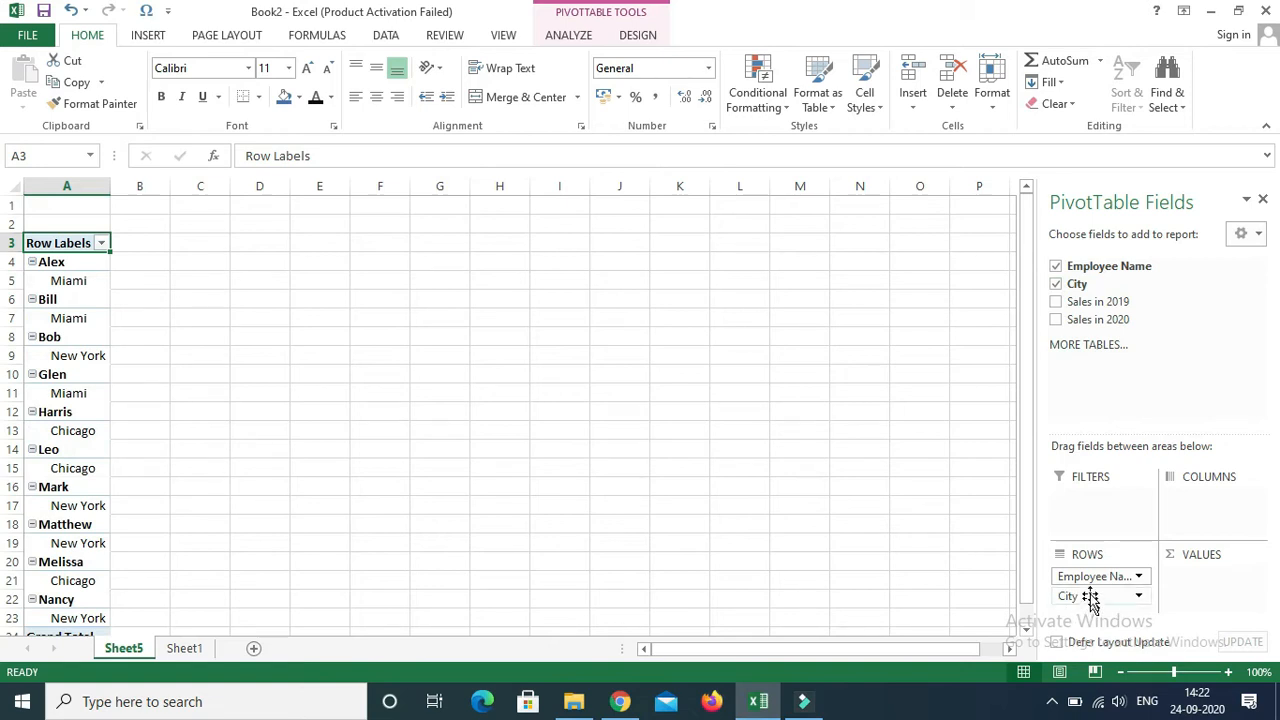
{"action": "left_click", "coordinate": [1056, 285]}
{"action": "left_click_drag", "start_coordinate": [1088, 287], "coordinate": [1203, 500]}
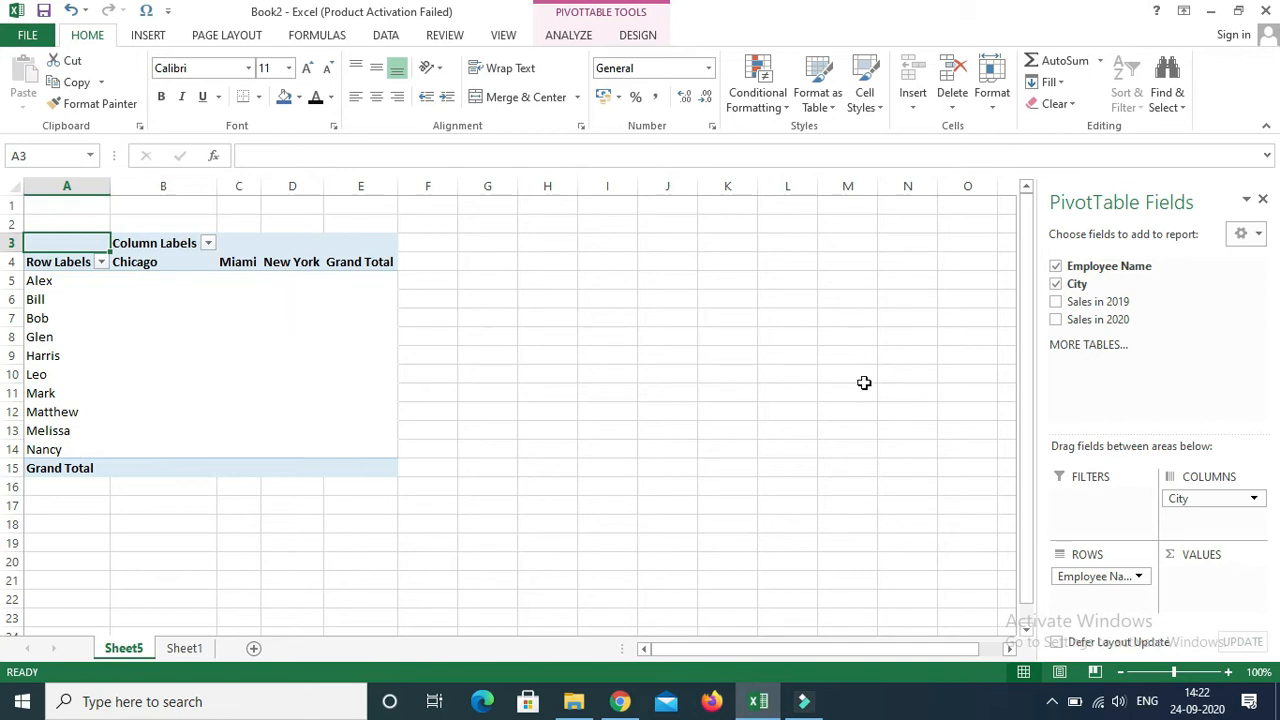
Add Sales in 2019 and Sales in 2020 to the pivot table's values and narrow columns A and B
{"action": "left_click", "coordinate": [1057, 303]}
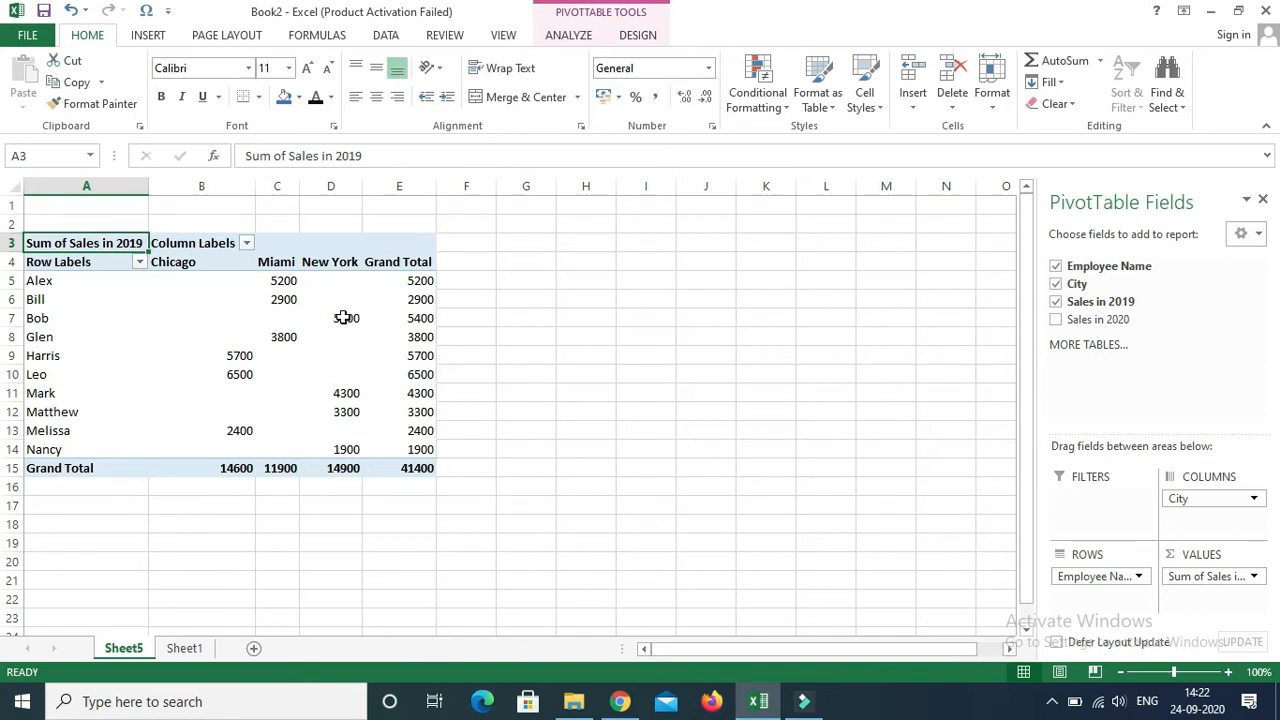
{"action": "left_click", "coordinate": [1056, 321]}
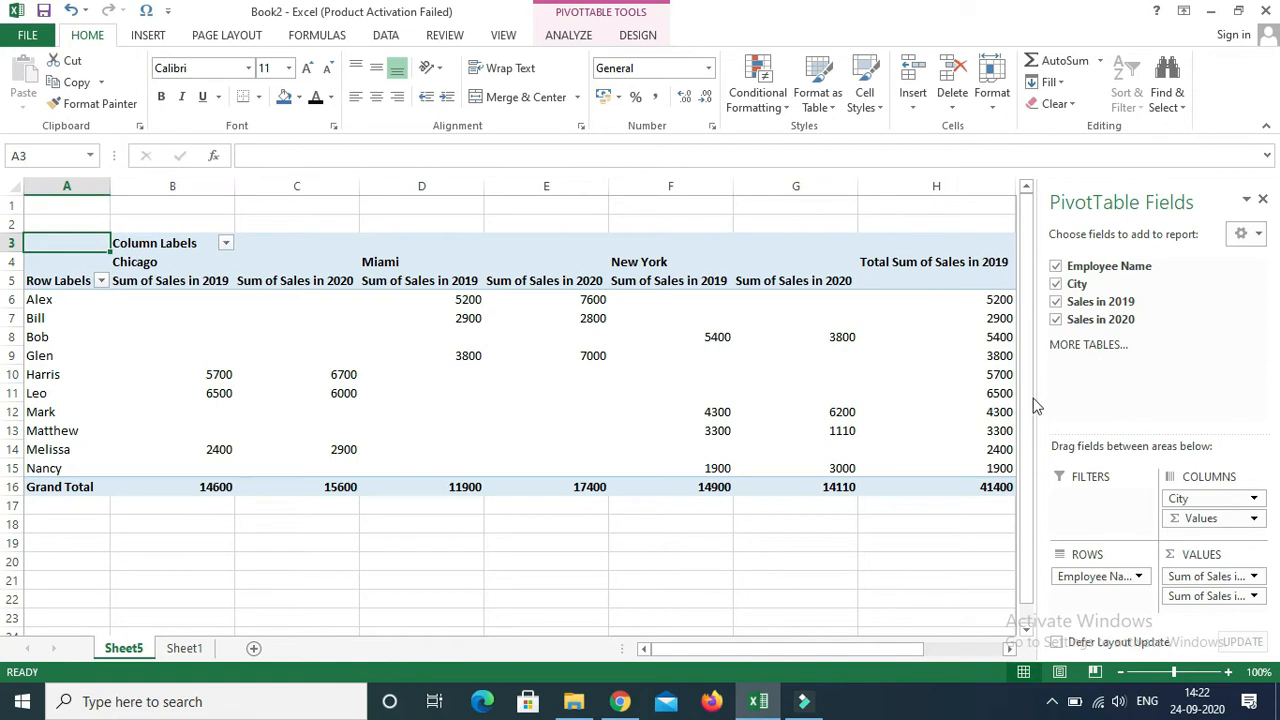
{"action": "left_click", "coordinate": [942, 649]}
{"action": "left_click_drag", "start_coordinate": [912, 645], "coordinate": [757, 660]}
{"action": "mouse_move", "coordinate": [108, 187]}
{"action": "left_mouse_down"}
{"action": "mouse_move", "coordinate": [77, 187]}
{"action": "mouse_move", "coordinate": [91, 187]}
{"action": "left_mouse_up"}
{"action": "left_click_drag", "start_coordinate": [223, 178], "coordinate": [187, 178]}
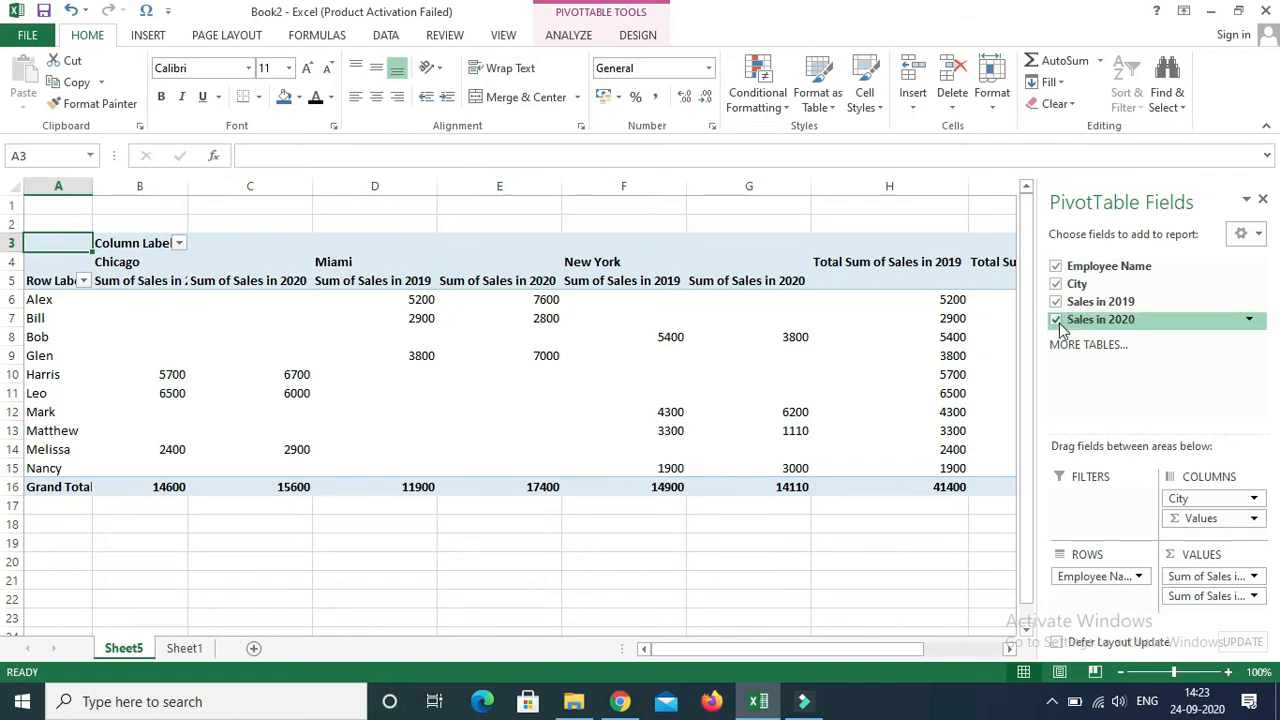
Remove Sales in 2019 from the pivot table and apply all borders to the range A3:E15
{"action": "left_click", "coordinate": [1056, 301]}
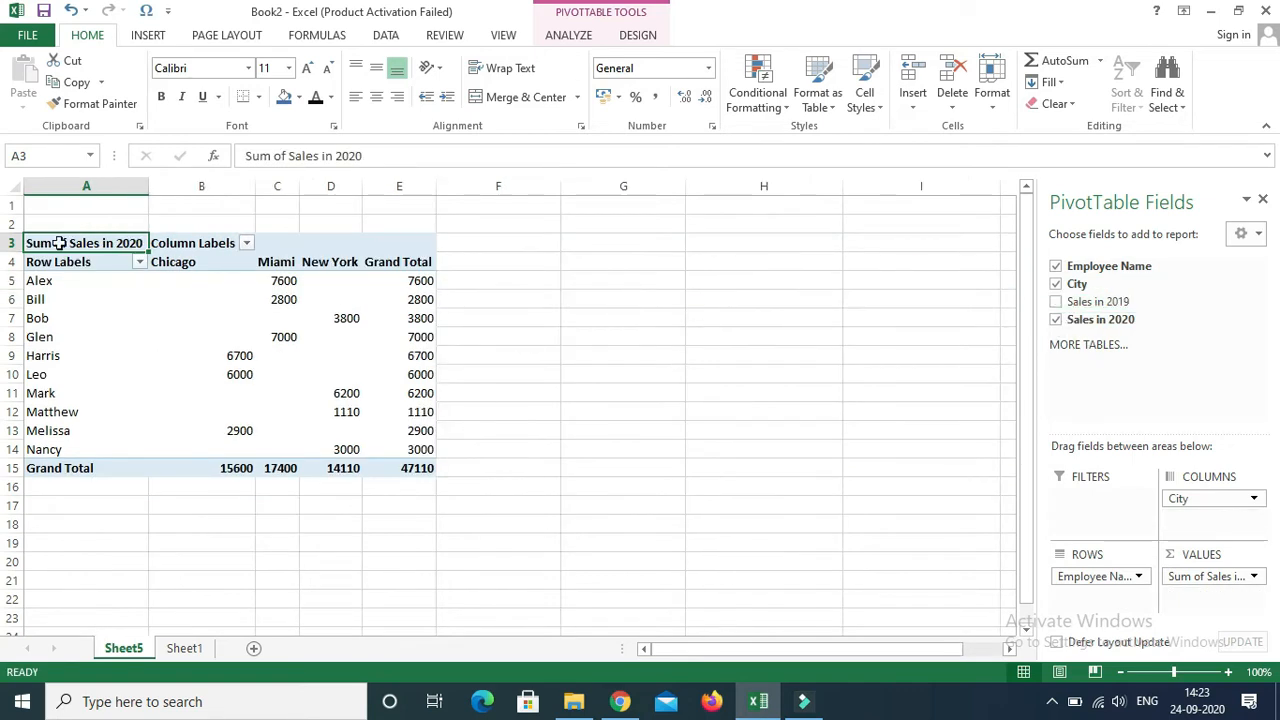
{"action": "left_click_drag", "start_coordinate": [416, 246], "coordinate": [60, 465]}
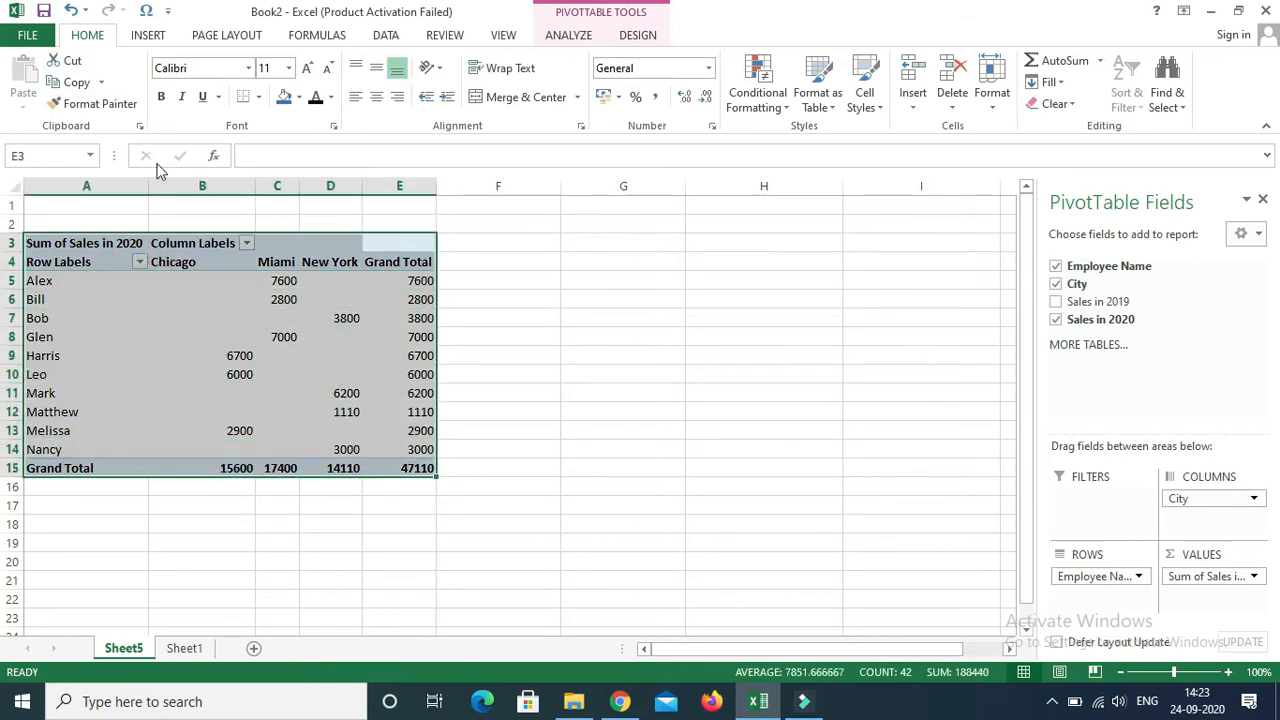
{"action": "left_click", "coordinate": [261, 97]}
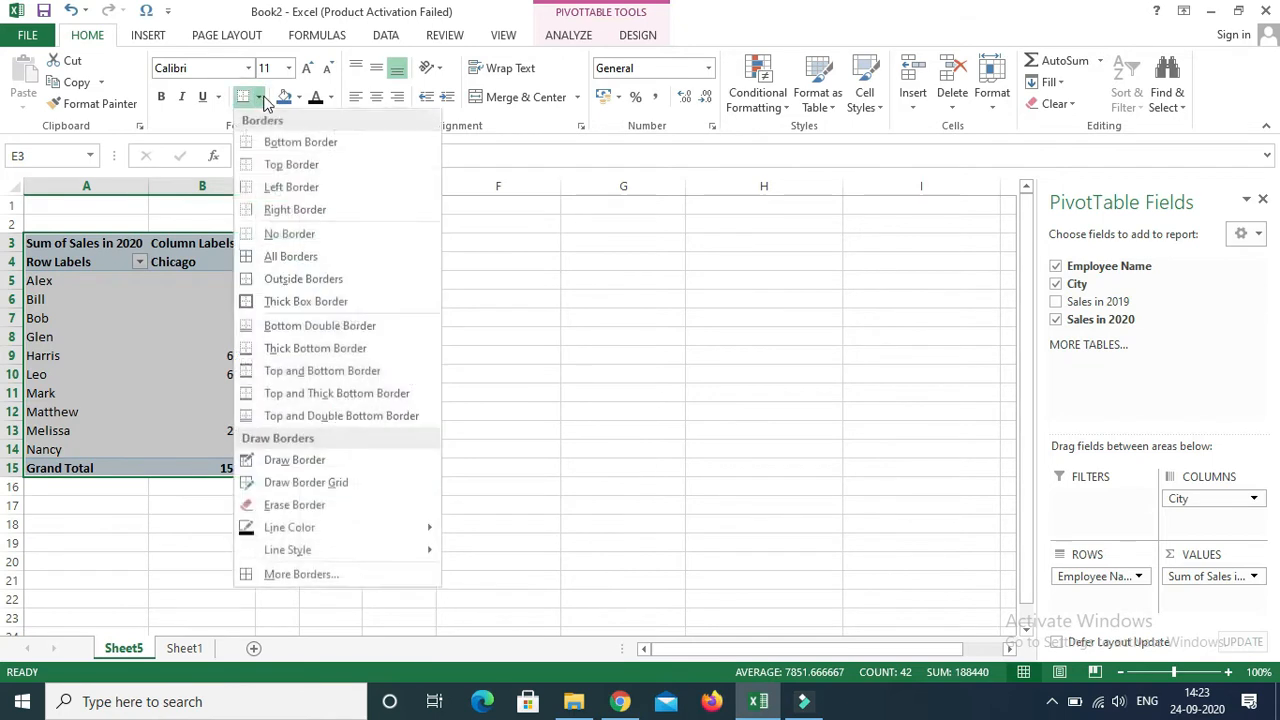
{"action": "left_click", "coordinate": [271, 257]}
{"action": "left_click", "coordinate": [609, 319]}
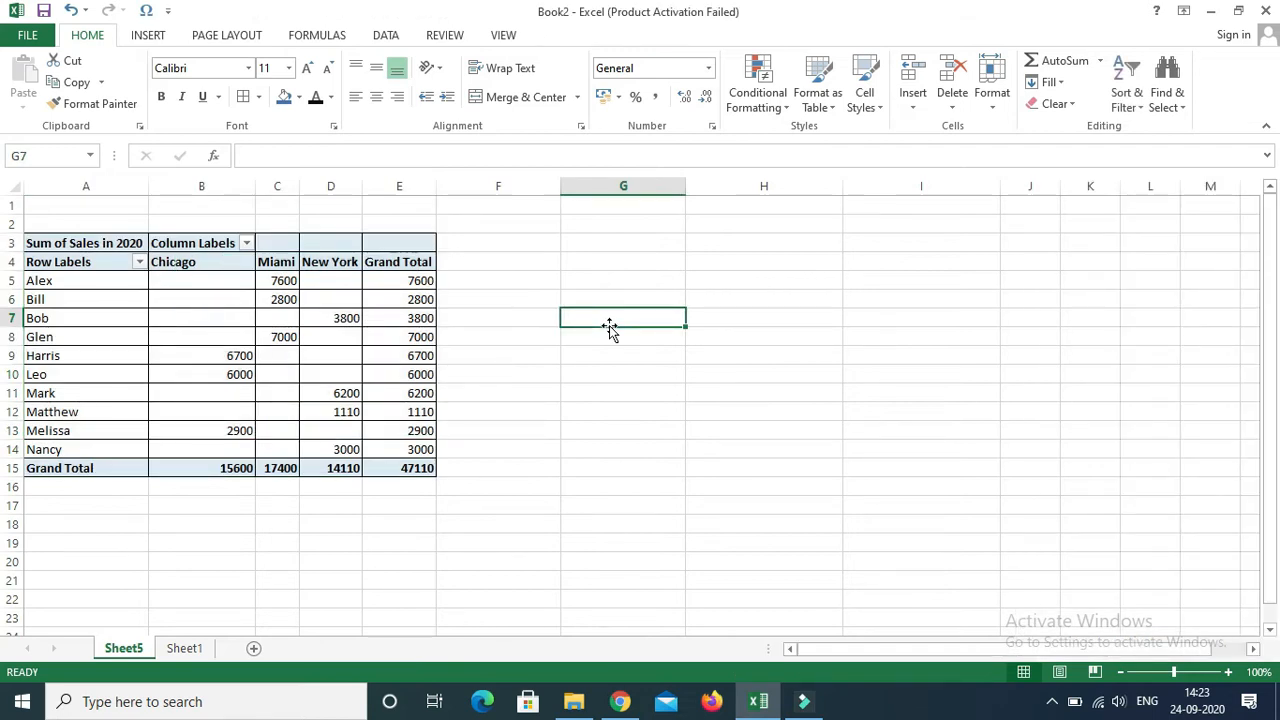
Hide the PivotTable field list for the bordered 2020 sales pivot table on Sheet5
{"action": "left_click", "coordinate": [1228, 672]}
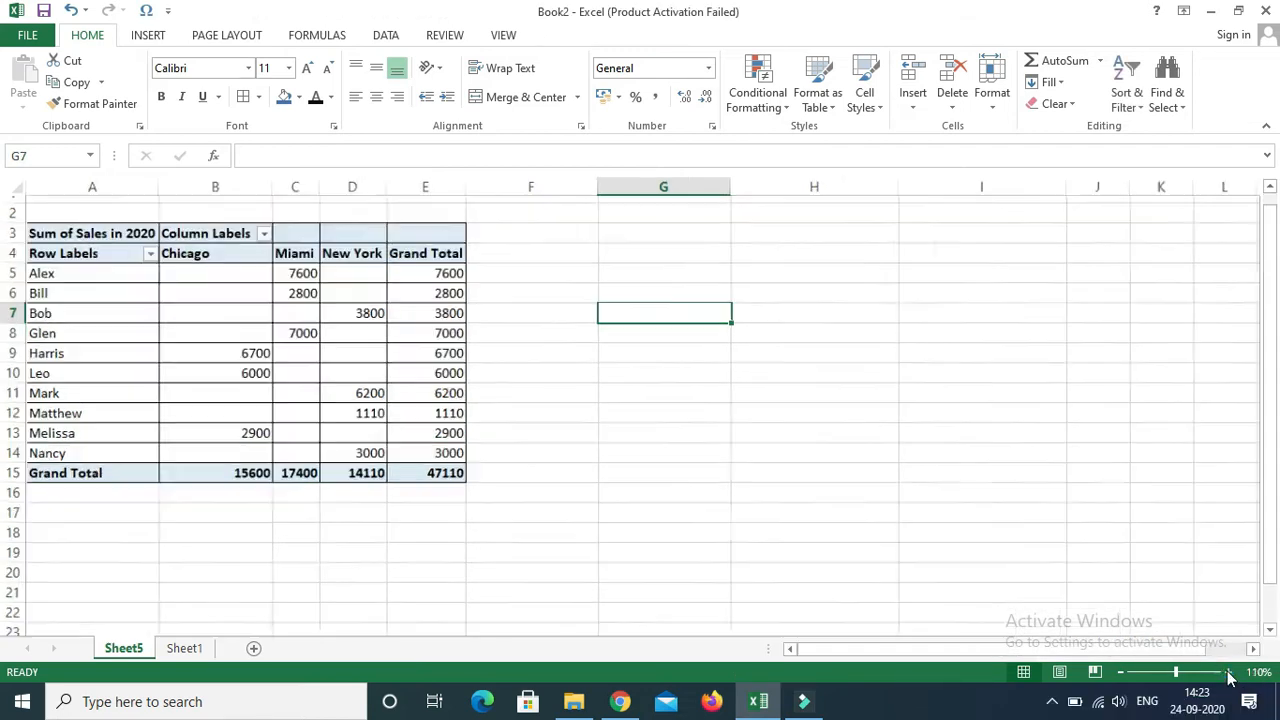
{"action": "left_click", "coordinate": [1228, 672]}
{"action": "left_click", "coordinate": [1228, 672]}
{"action": "scroll", "coordinate": [1092, 655], "scroll_direction": "up", "scroll_amount": 1}
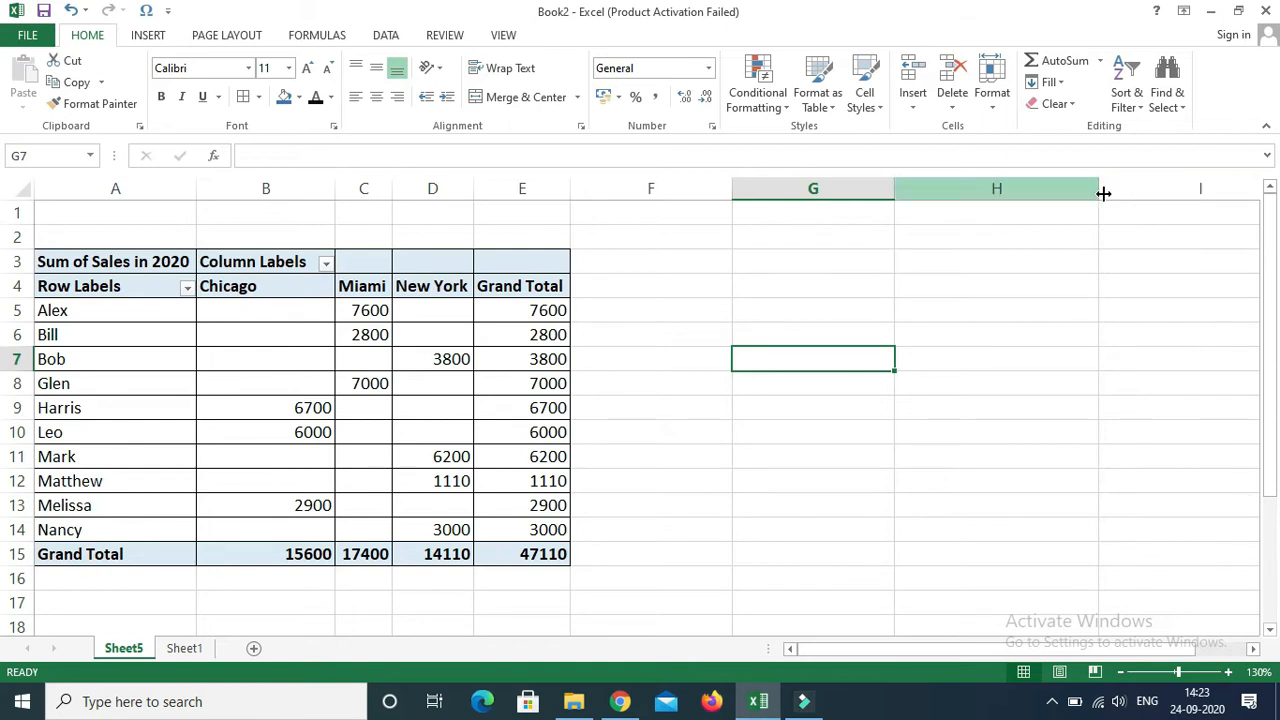
{"action": "left_click", "coordinate": [150, 387]}
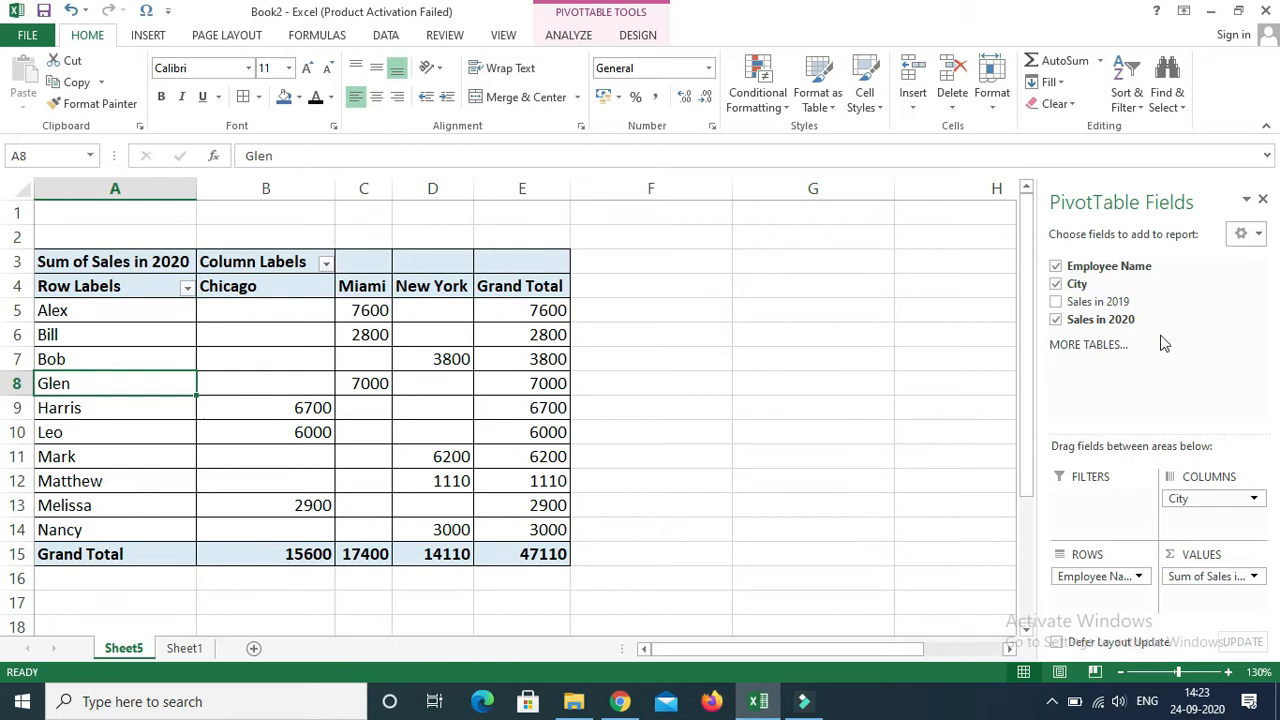
{"action": "left_click", "coordinate": [1263, 203]}
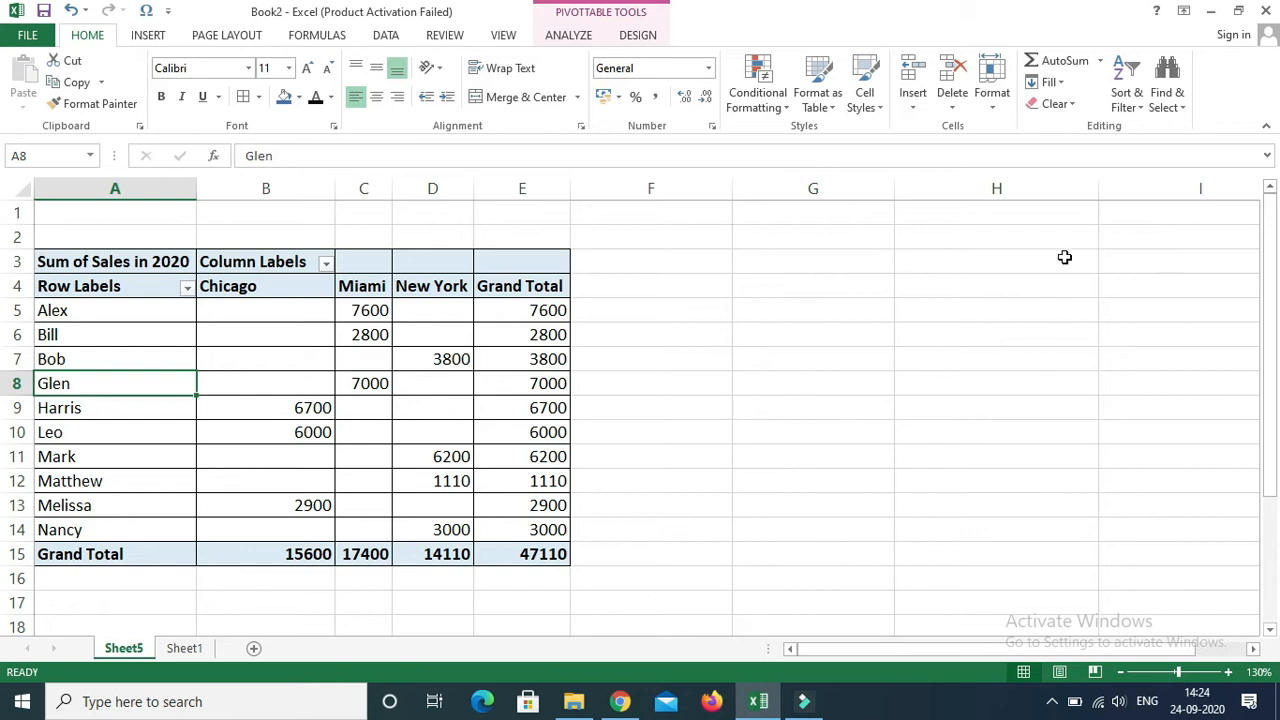
Select a cell inside the pivot table and turn its field list display back on
{"action": "left_click", "coordinate": [118, 316]}
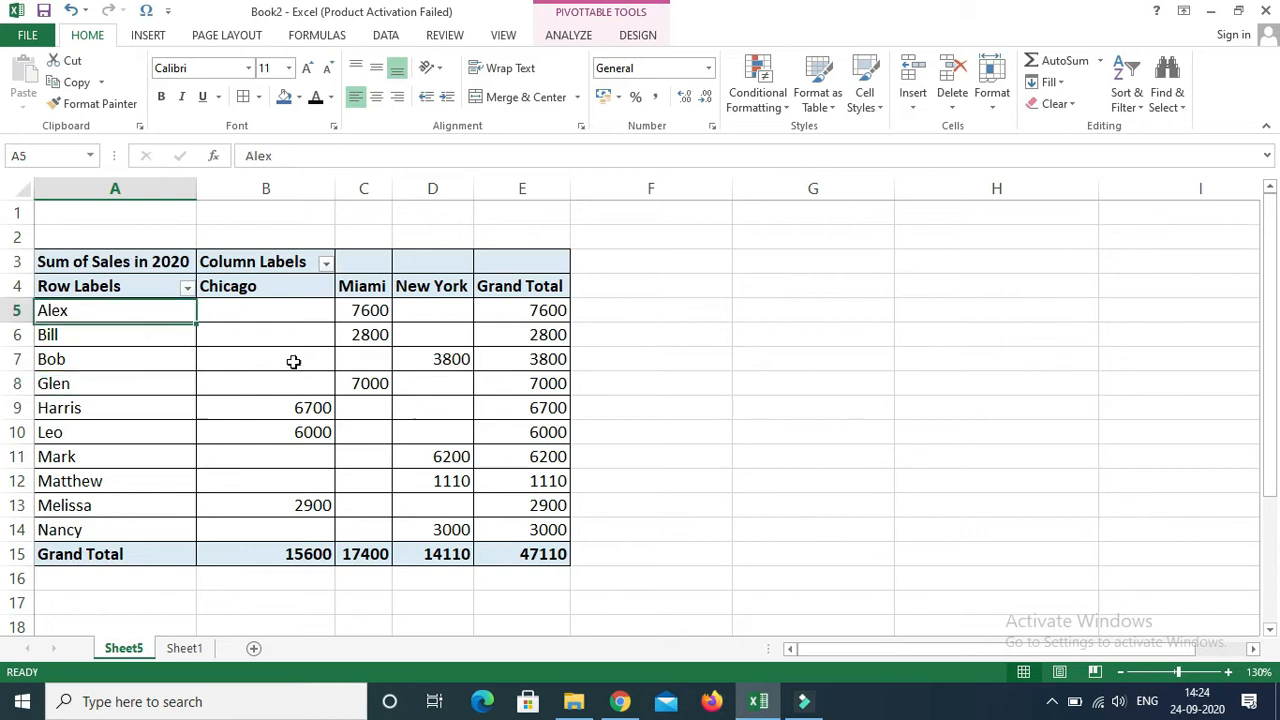
{"action": "left_click", "coordinate": [282, 336]}
{"action": "left_click", "coordinate": [530, 386]}
{"action": "left_click", "coordinate": [522, 505]}
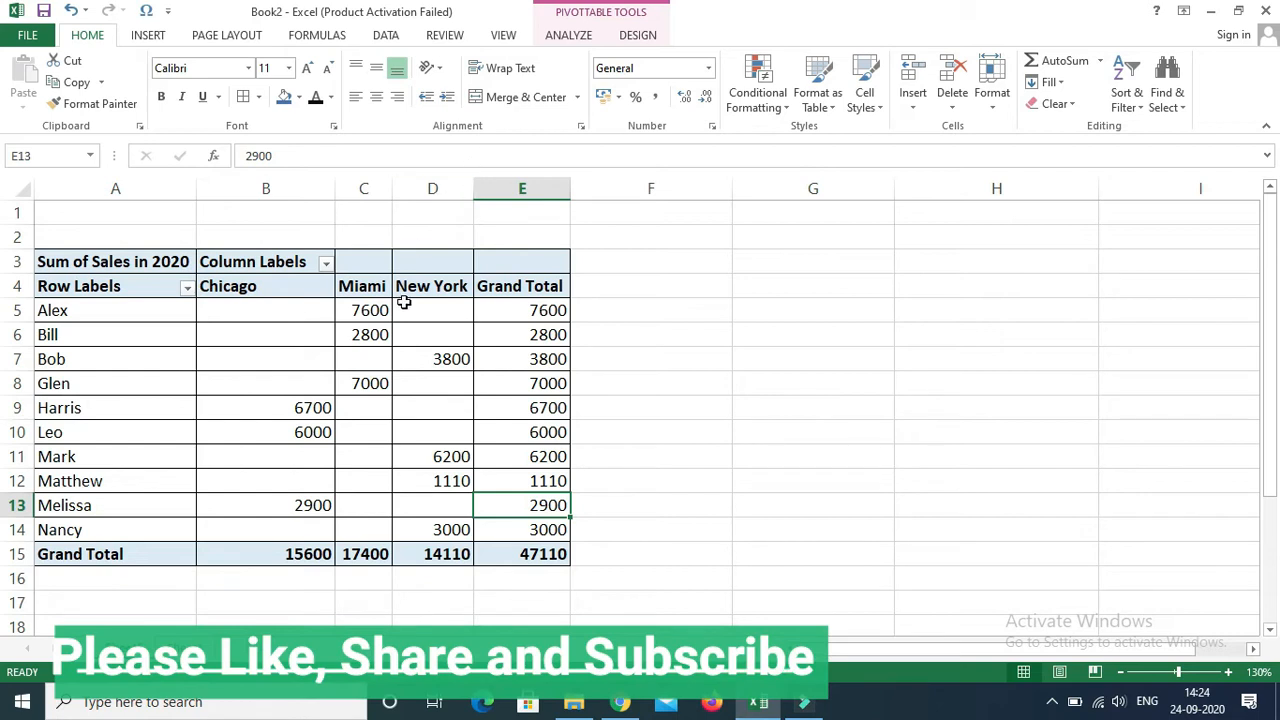
{"action": "left_click", "coordinate": [568, 38]}
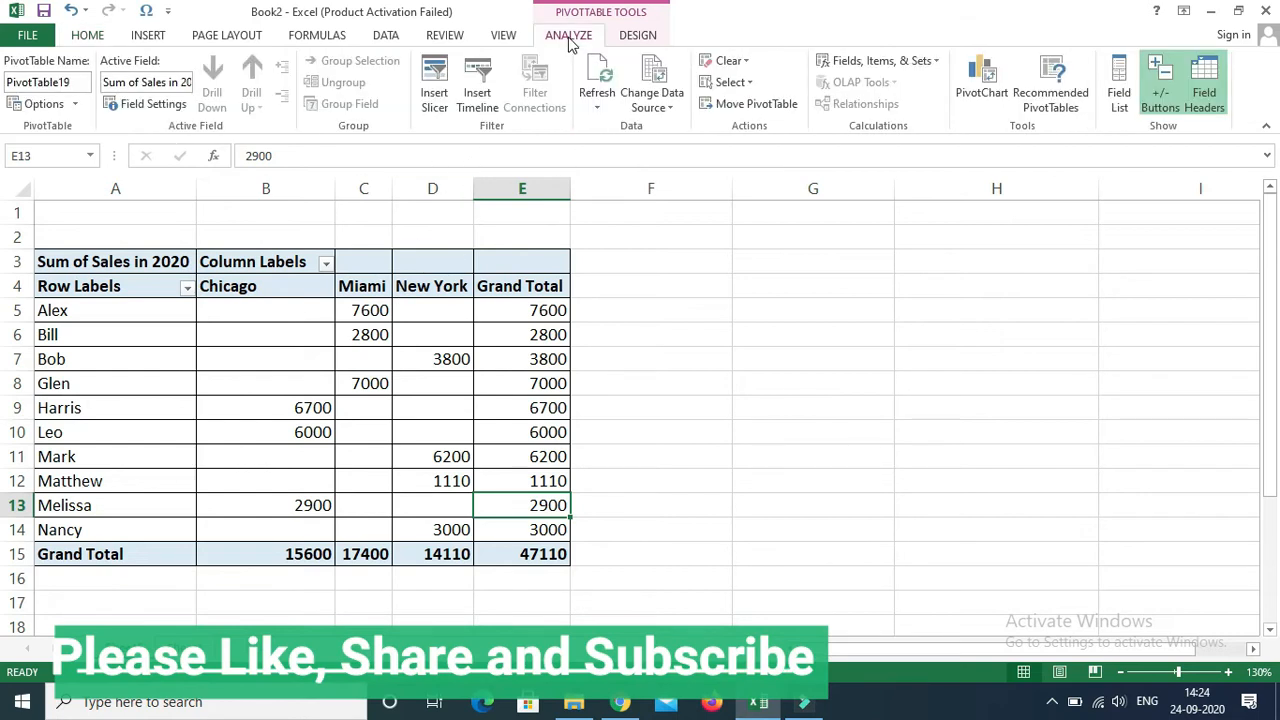
{"action": "left_click", "coordinate": [1121, 110]}
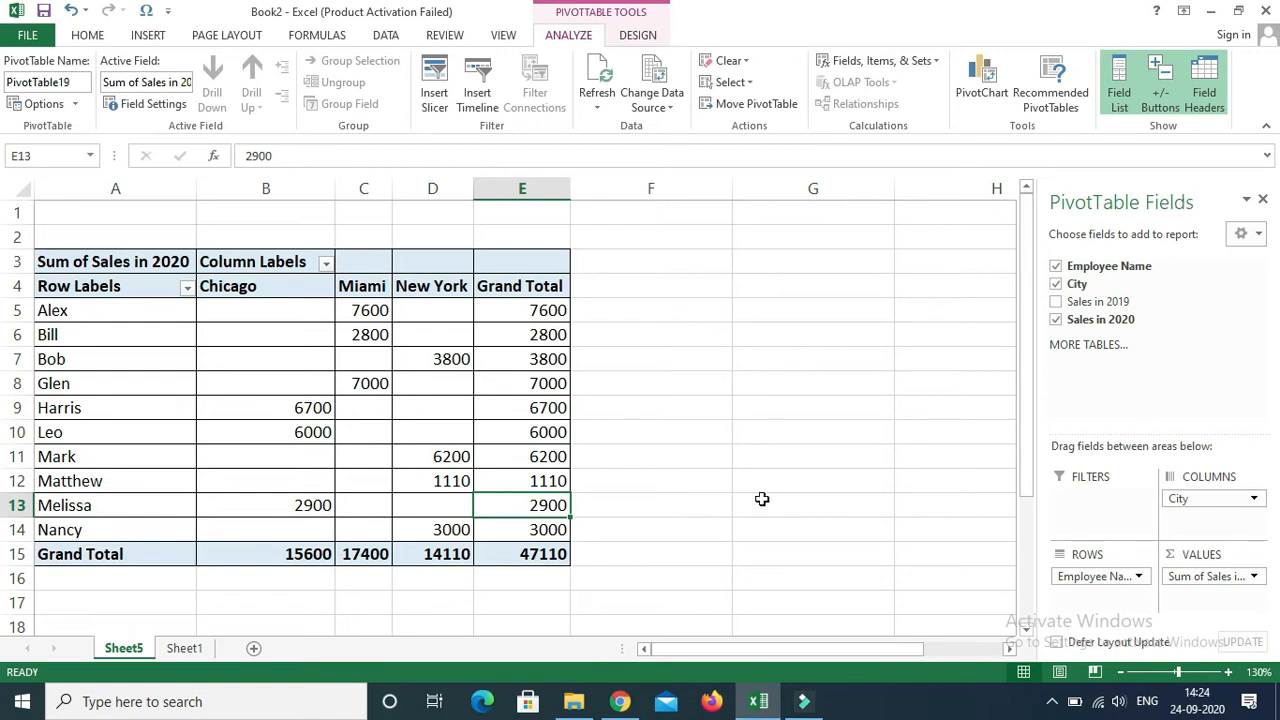
Review the pivot table on Sheet5 against the source table on Sheet1, selecting the empty cell E3 beside the source headers
{"action": "left_click", "coordinate": [852, 462]}
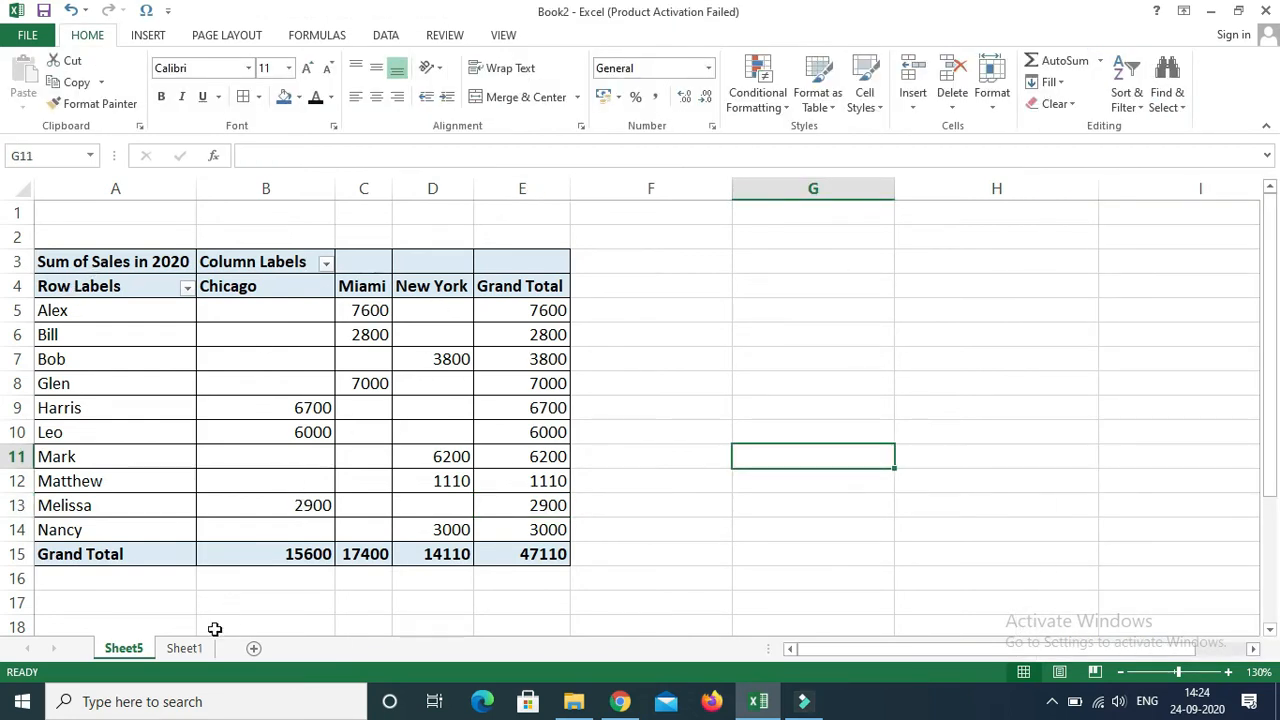
{"action": "left_click", "coordinate": [183, 648]}
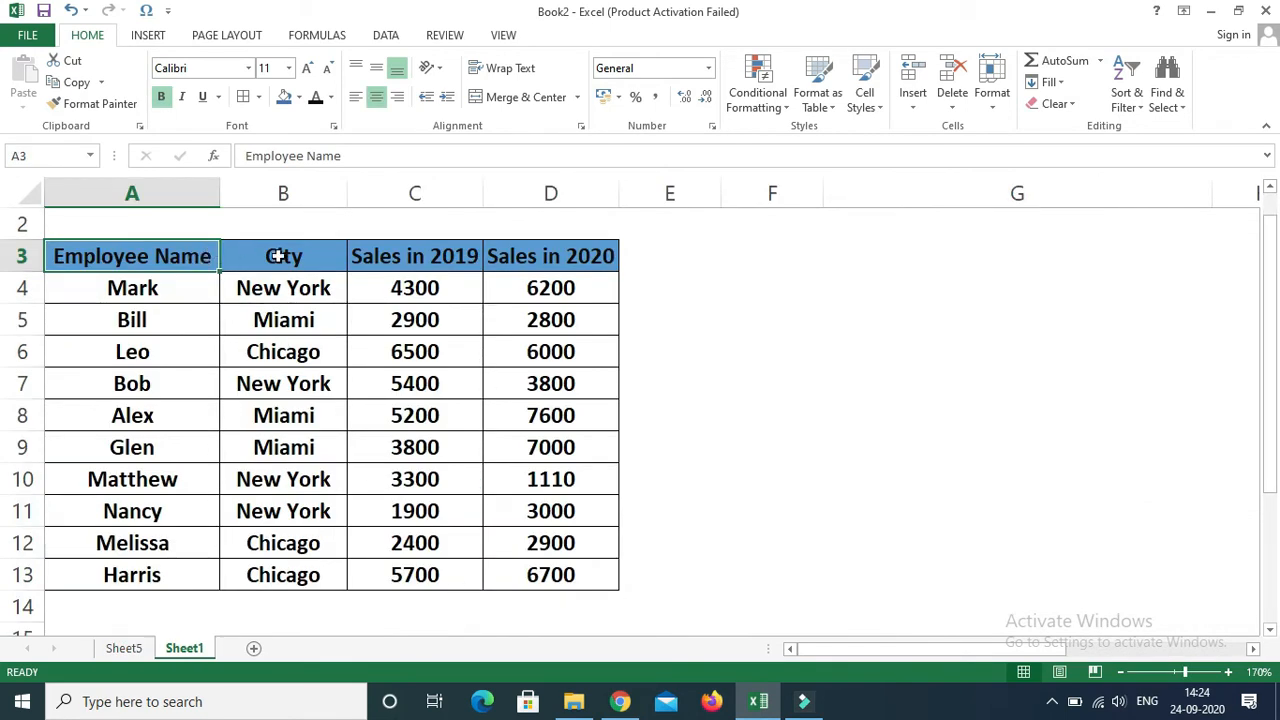
{"action": "left_click", "coordinate": [664, 258]}
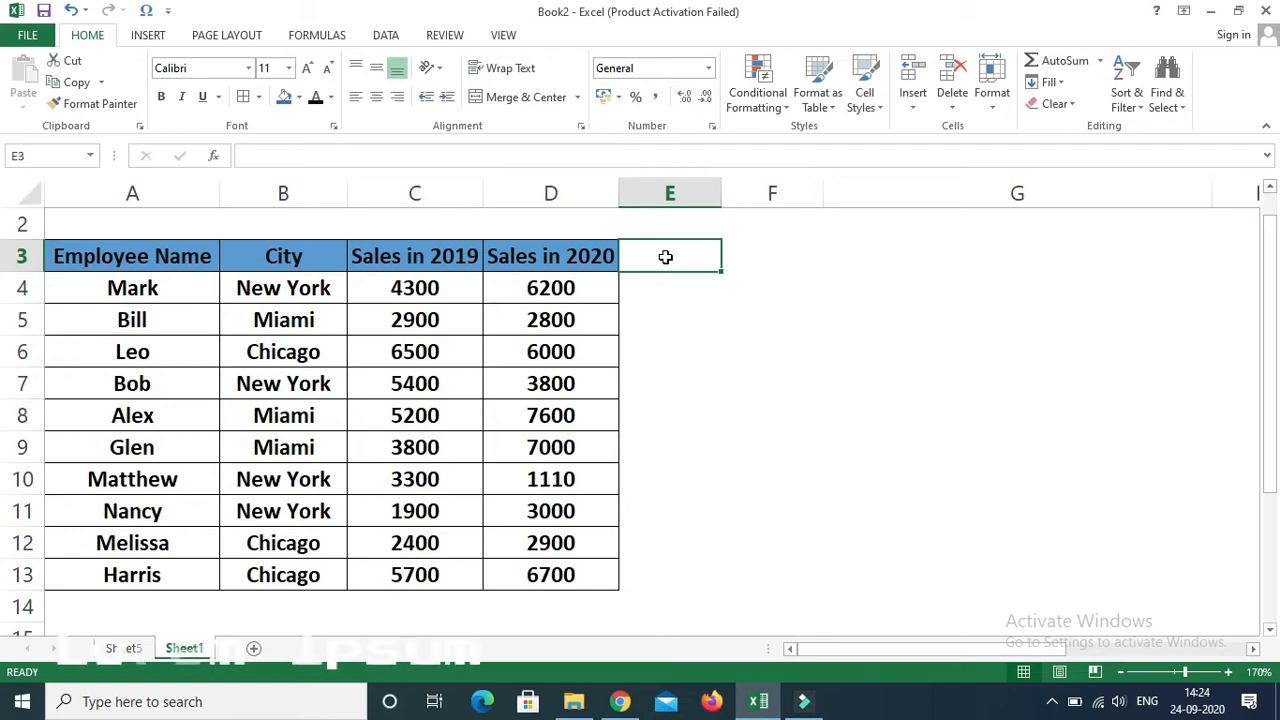
{"action": "left_click", "coordinate": [118, 649]}
{"action": "left_click", "coordinate": [180, 649]}
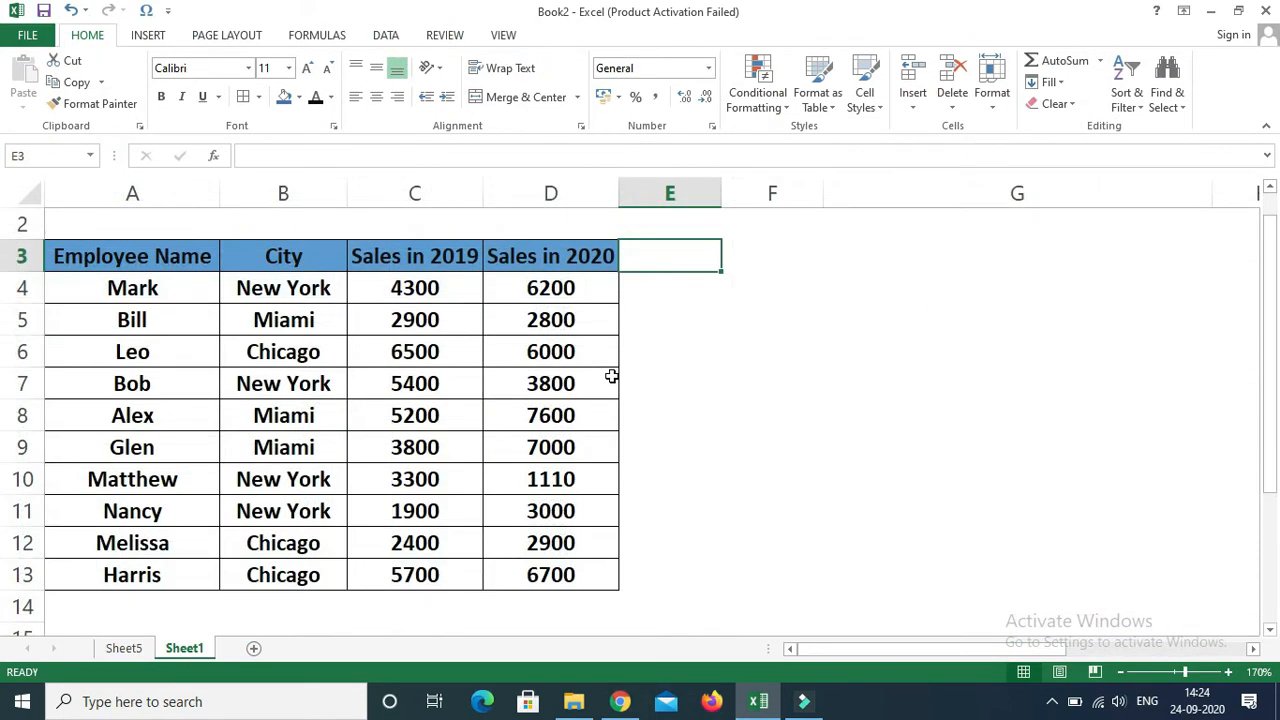
Add an Incentives header in E3 of the source table and enter 30% in E4 and 24% in E5
{"action": "type", "text": "Incentives"}
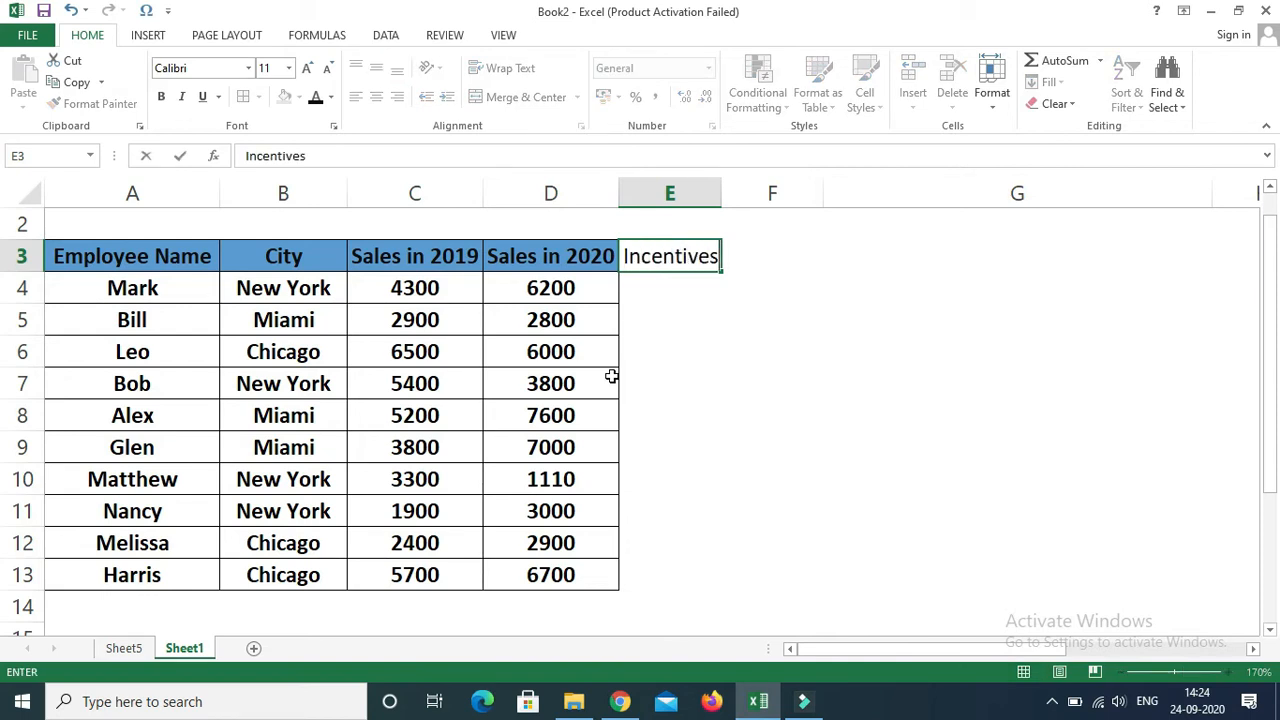
{"action": "key", "text": "Return"}
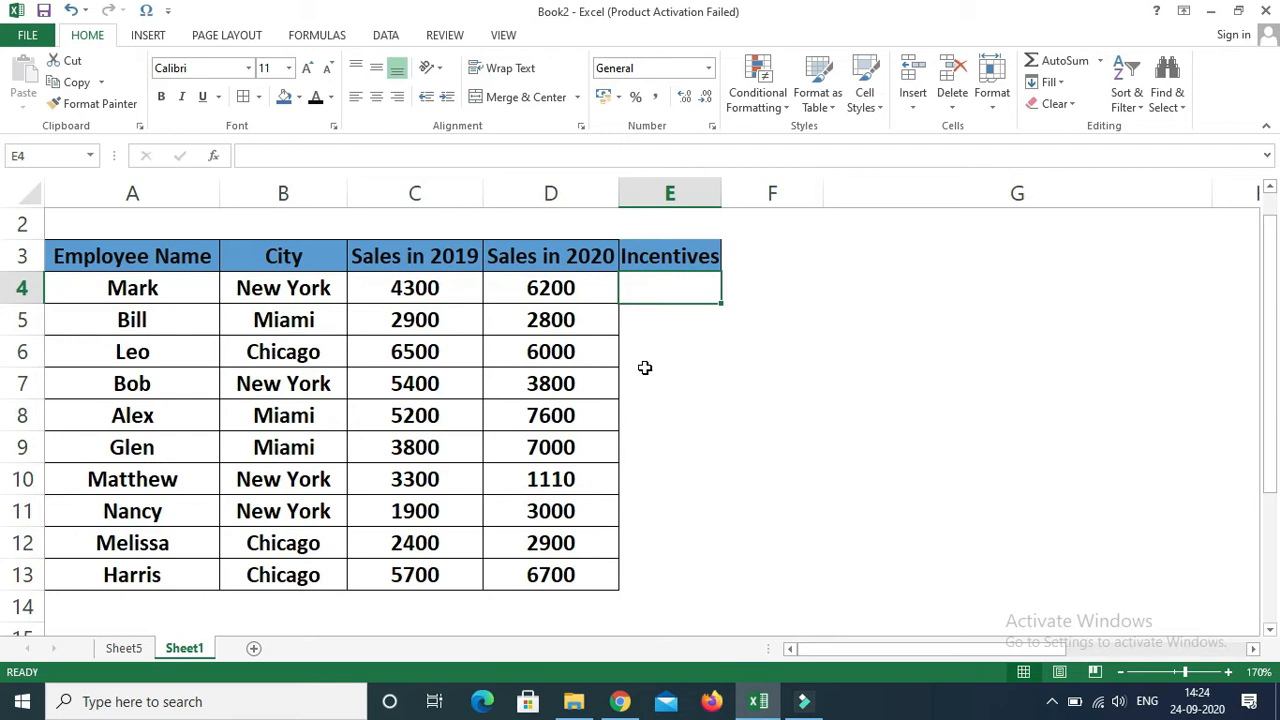
{"action": "type", "text": "30"}
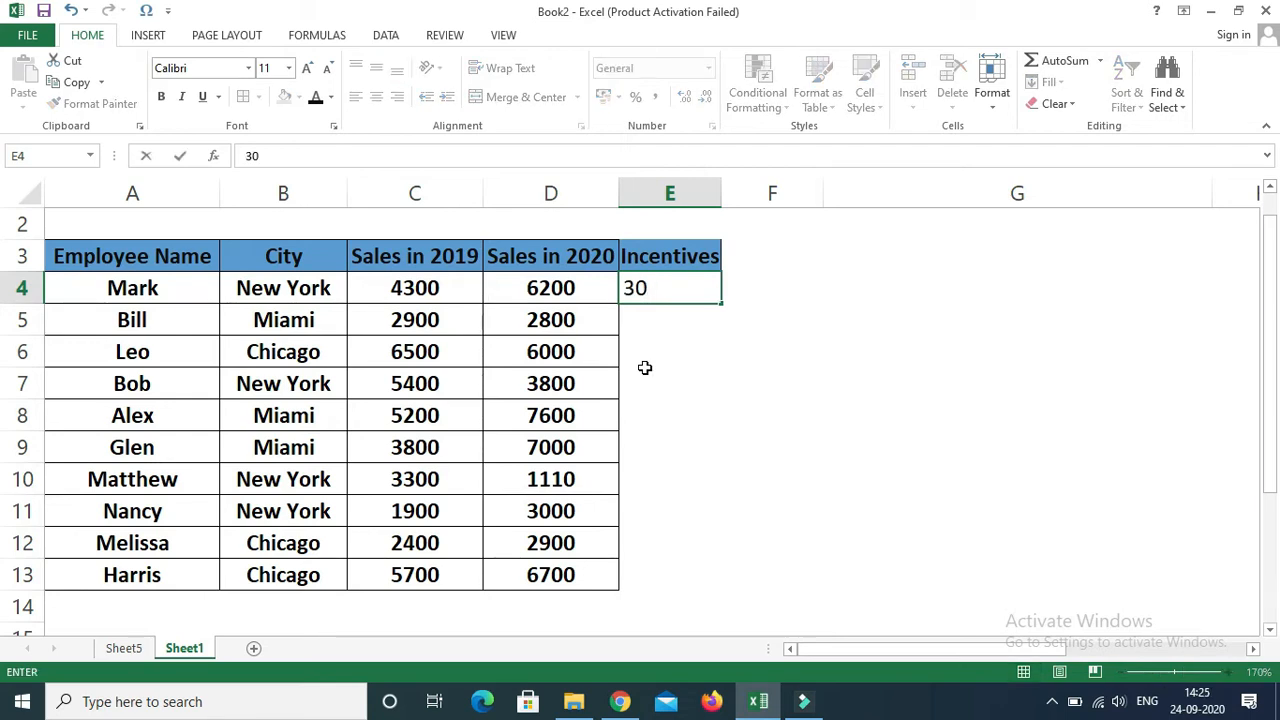
{"action": "type", "text": "%"}
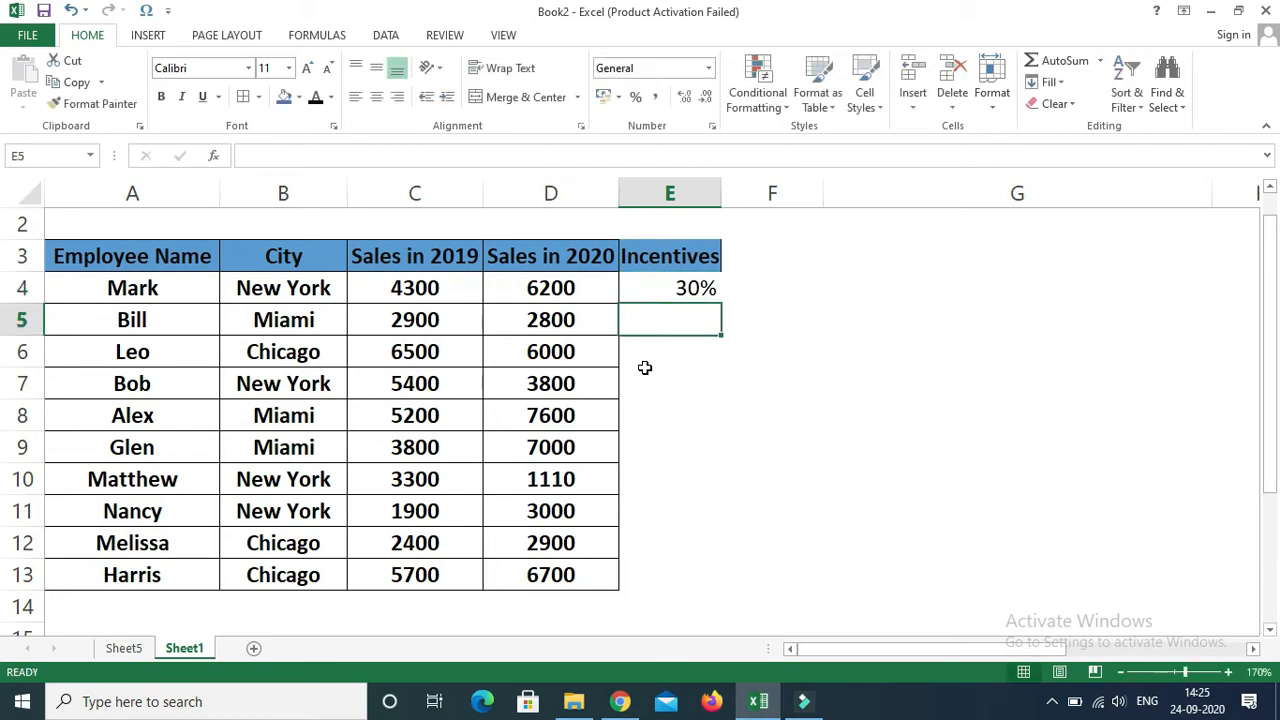
{"action": "type", "text": "24"}
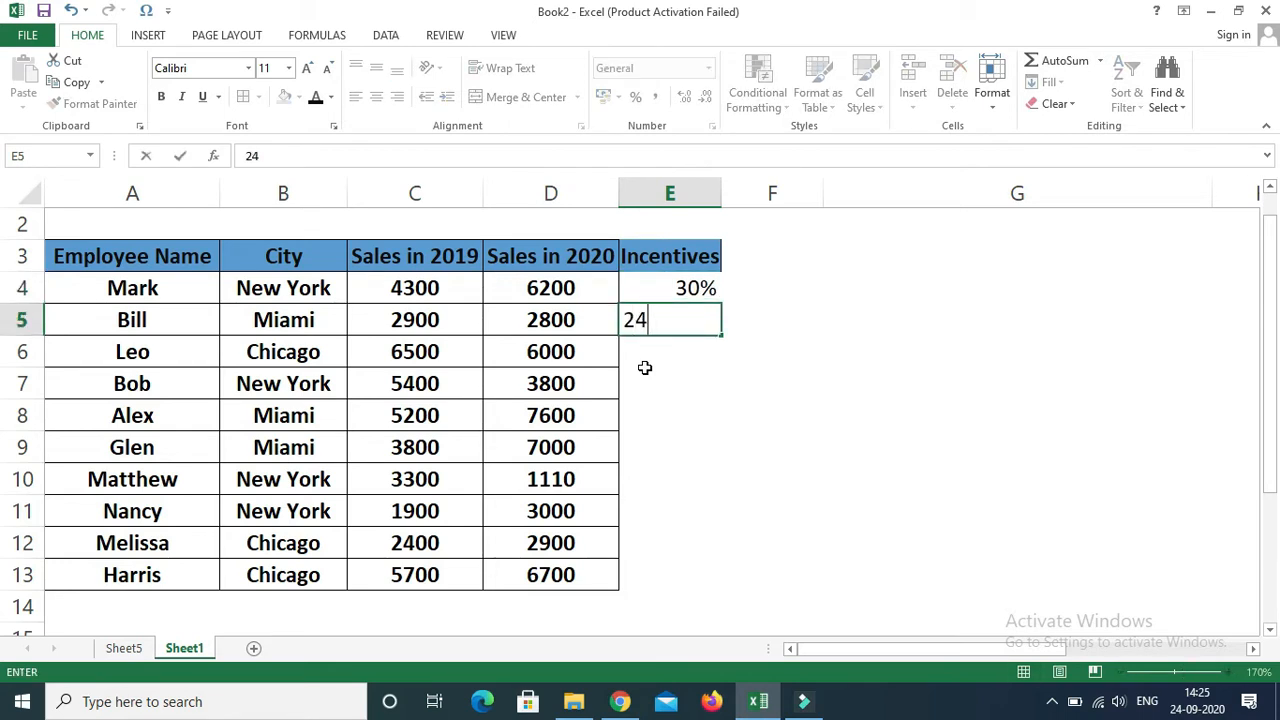
{"action": "type", "text": "%"}
{"action": "key", "text": "Return"}
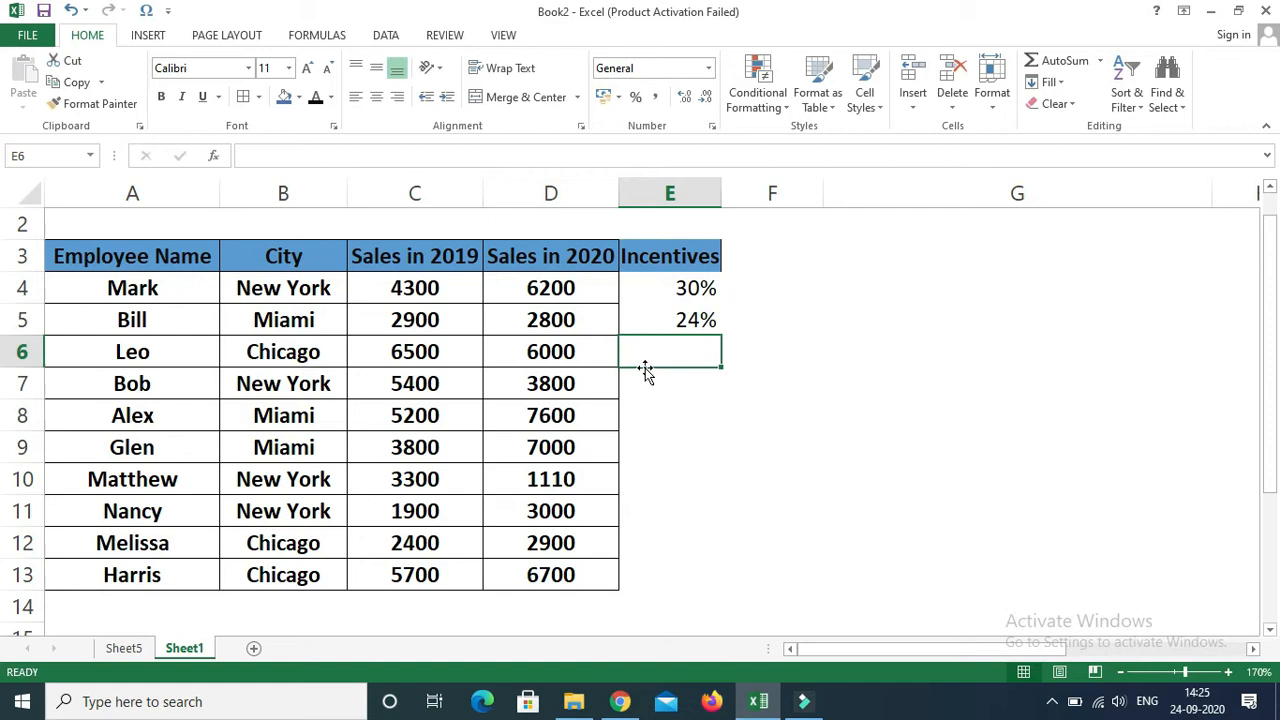
Enter 22% in E6 and extend the incentive percentage series from E4:E6 down to E13
{"action": "type", "text": "@"}
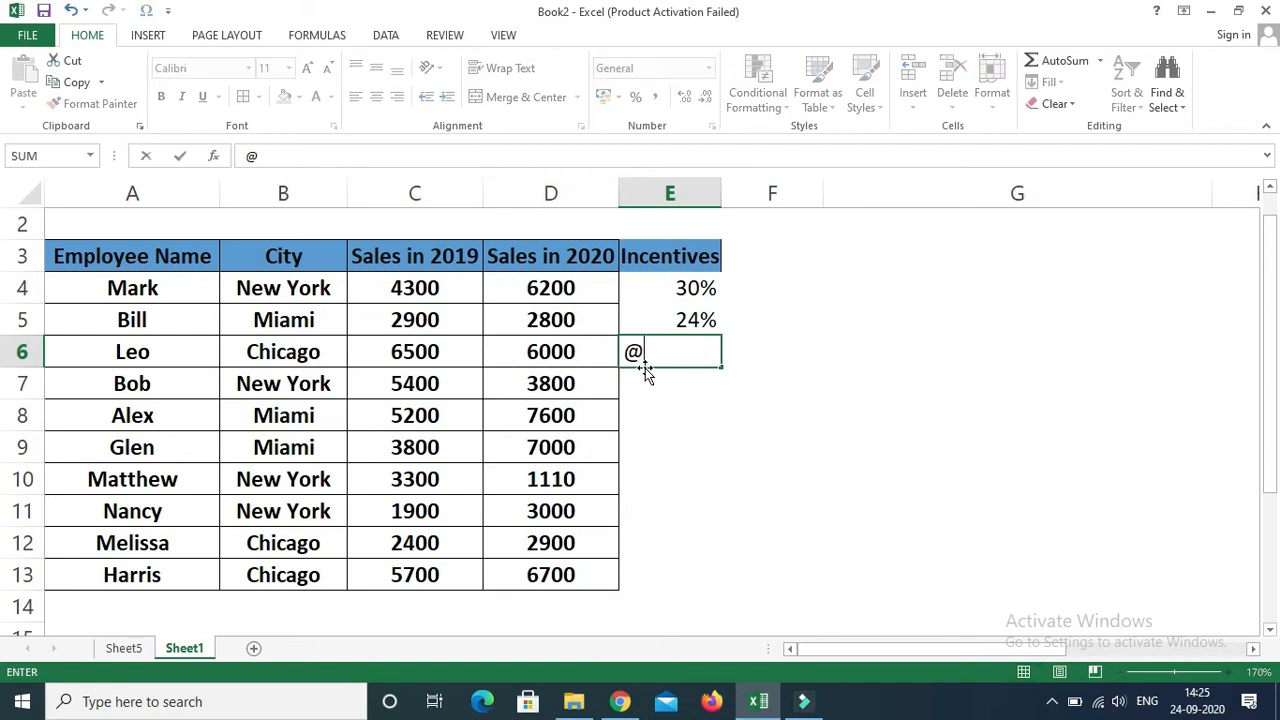
{"action": "key", "text": "BackSpace"}
{"action": "type", "text": "22"}
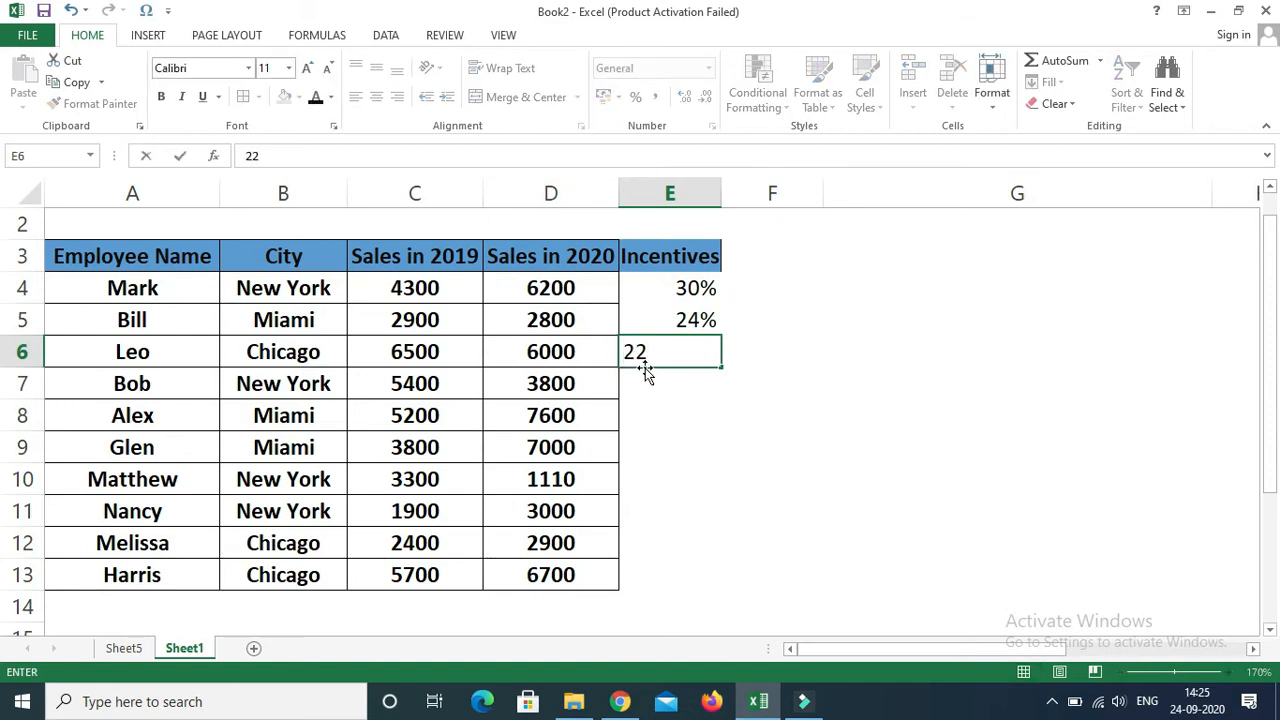
{"action": "type", "text": "%"}
{"action": "key", "text": "Return"}
{"action": "left_click_drag", "start_coordinate": [692, 288], "coordinate": [717, 580]}
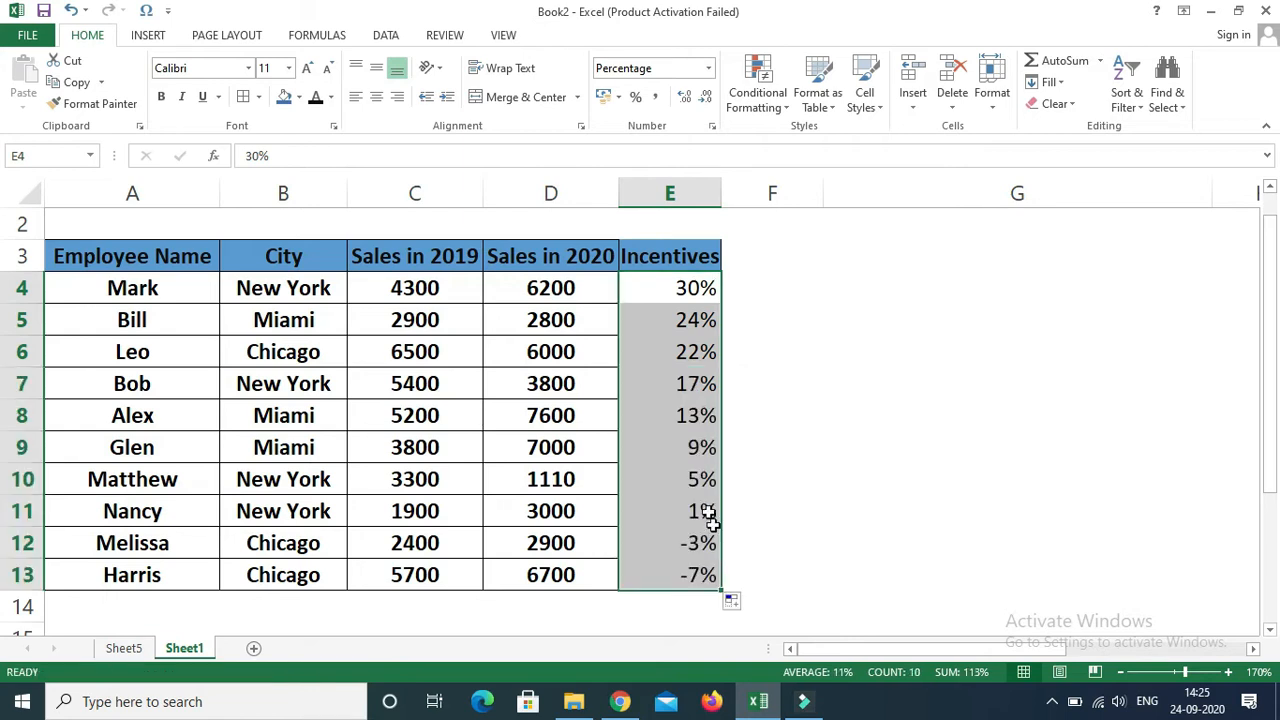
Apply all borders to the incentive values in E4:E13 and center them horizontally
{"action": "left_click", "coordinate": [247, 96]}
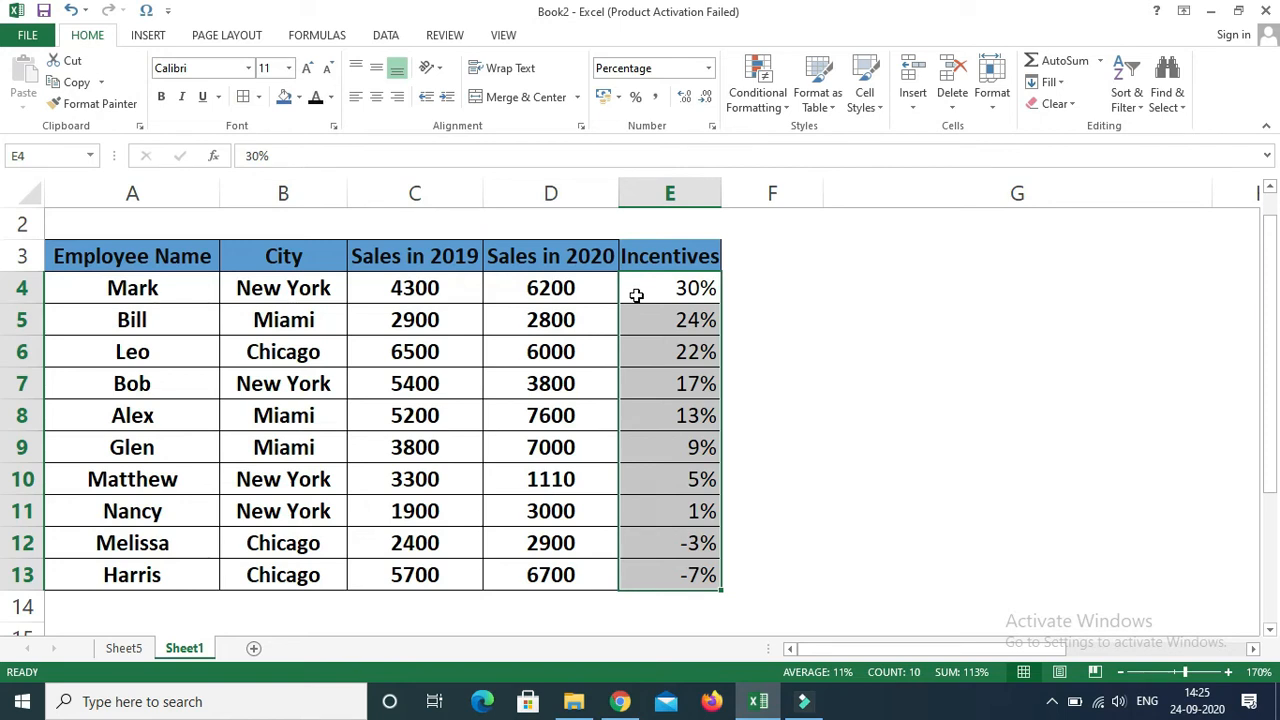
{"action": "left_click", "coordinate": [376, 96]}
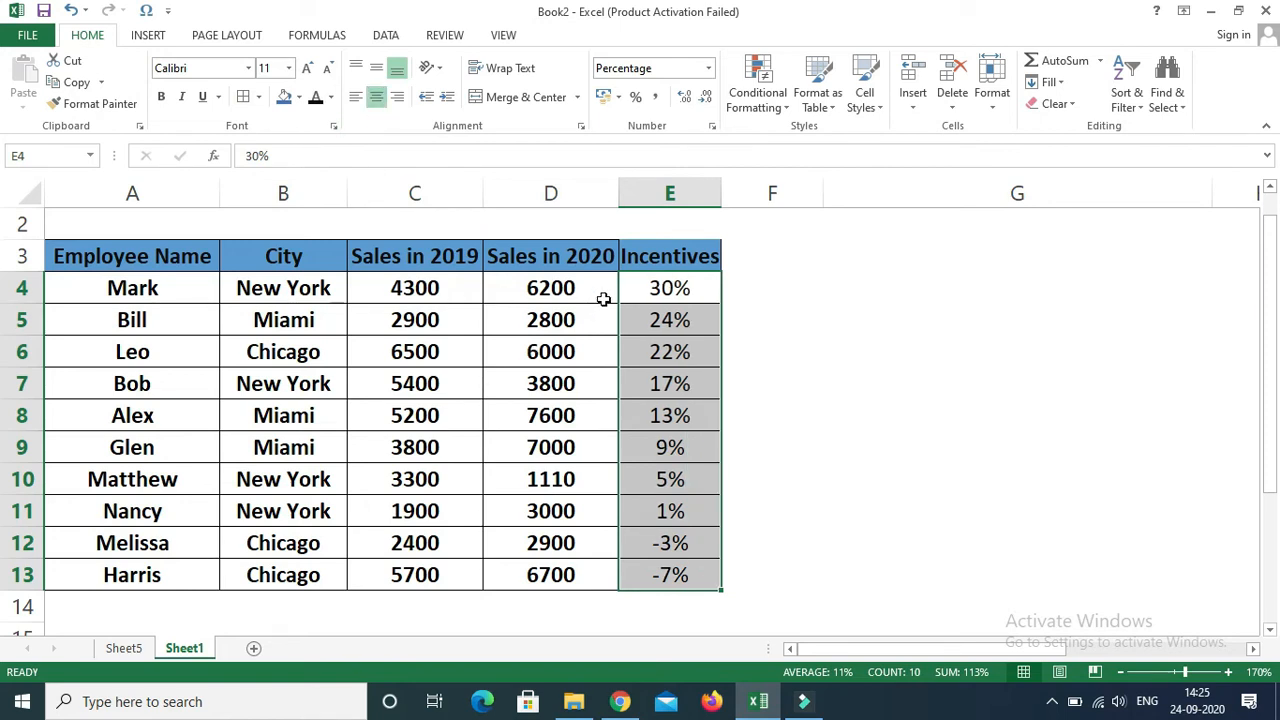
{"action": "left_click", "coordinate": [515, 297]}
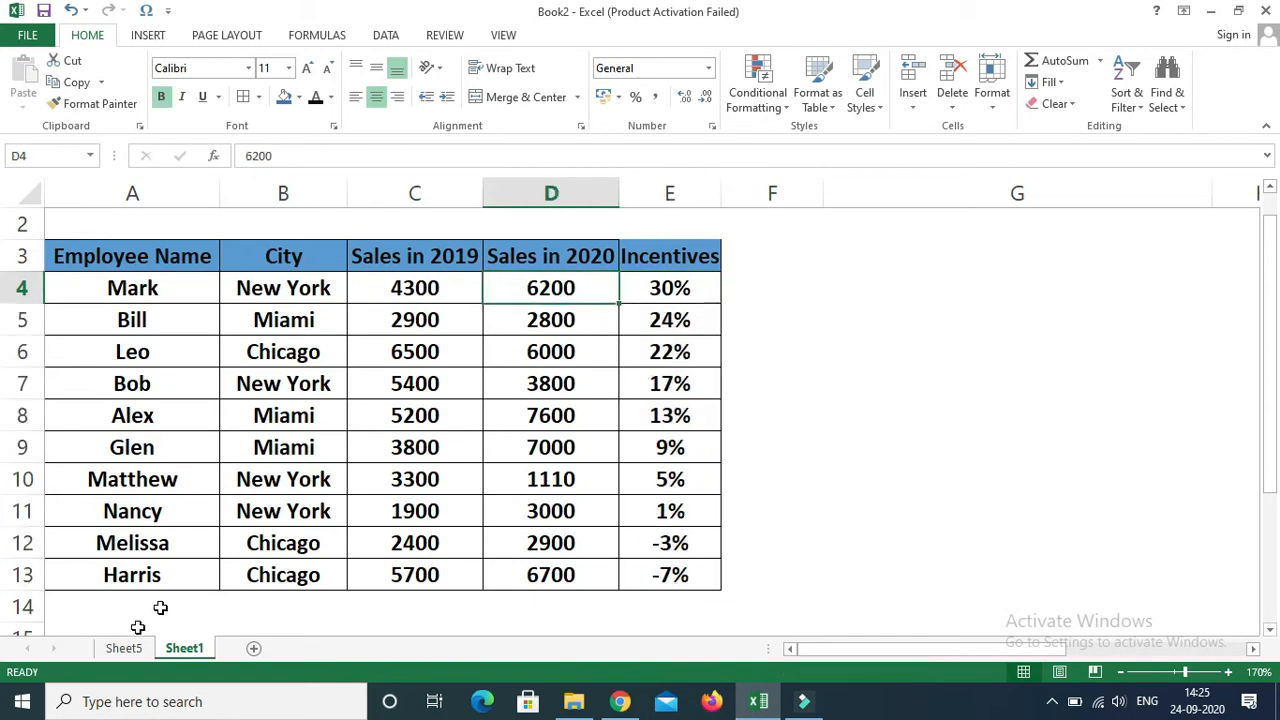
Change the data source of the pivot table on Sheet5 to Sheet1!$A$3:$E$13 so it includes the Incentives column
{"action": "left_click", "coordinate": [124, 649]}
{"action": "left_click", "coordinate": [291, 337]}
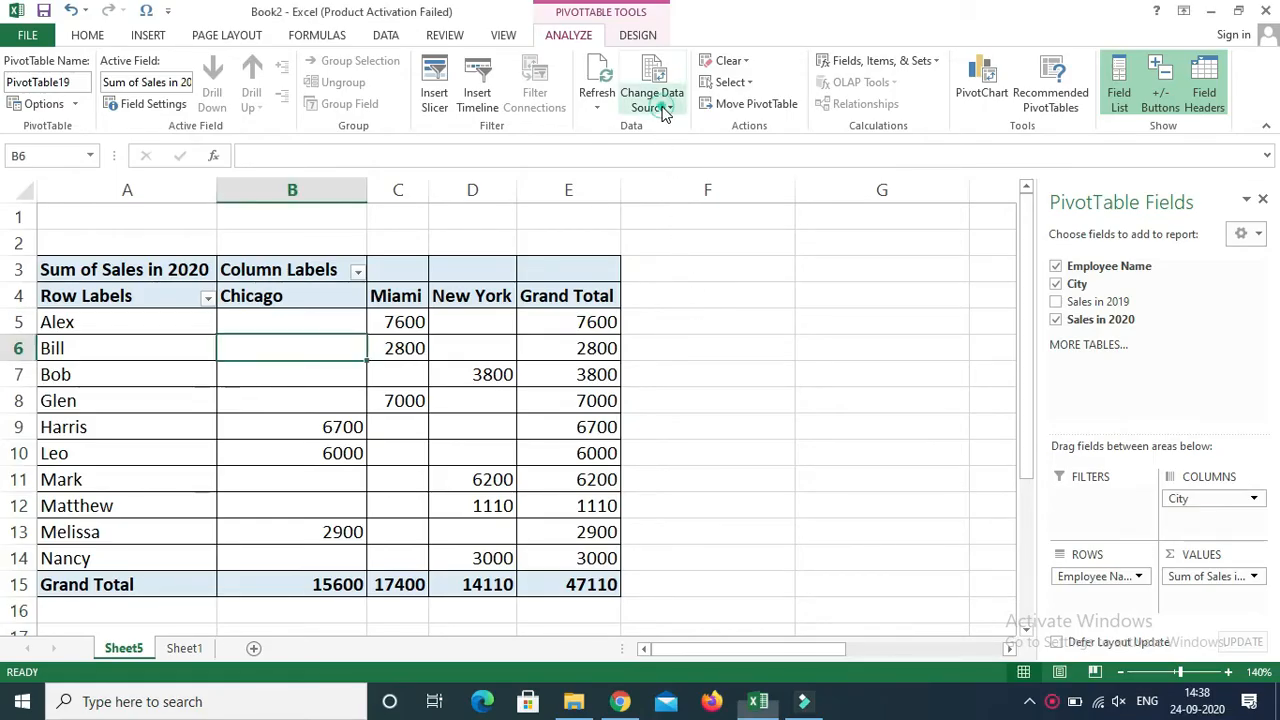
{"action": "left_click", "coordinate": [676, 107]}
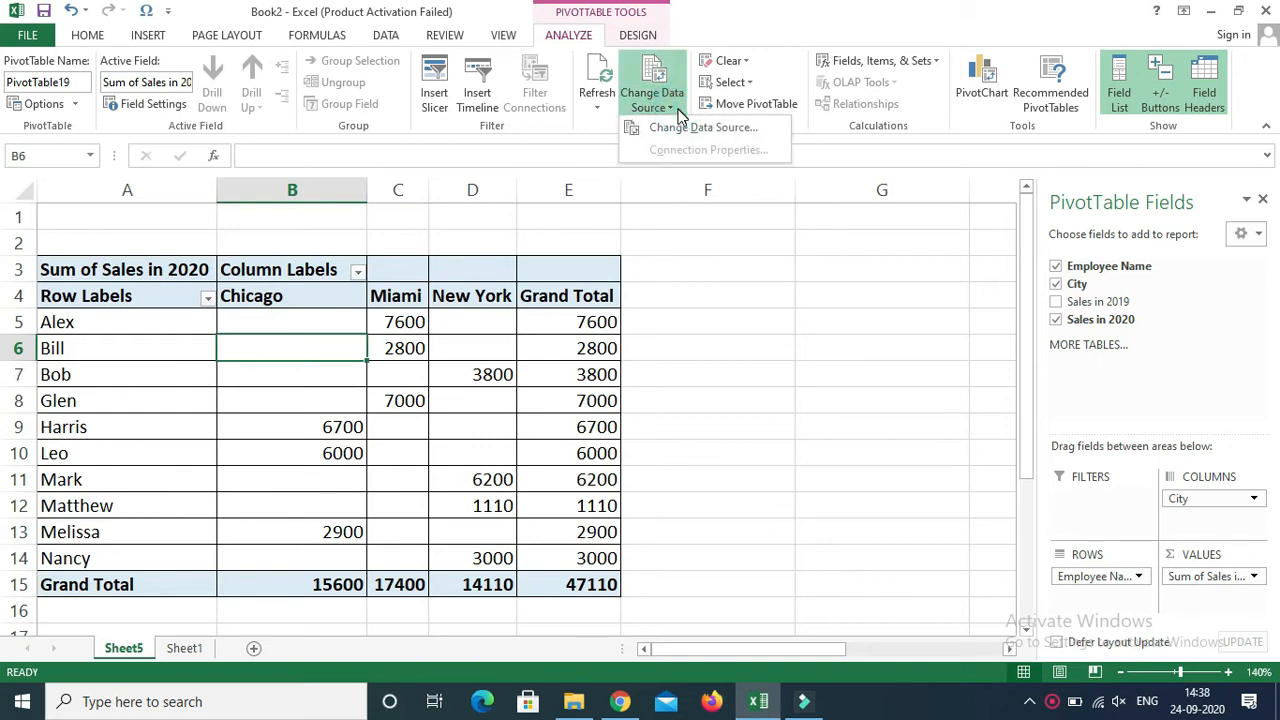
{"action": "left_click", "coordinate": [677, 130]}
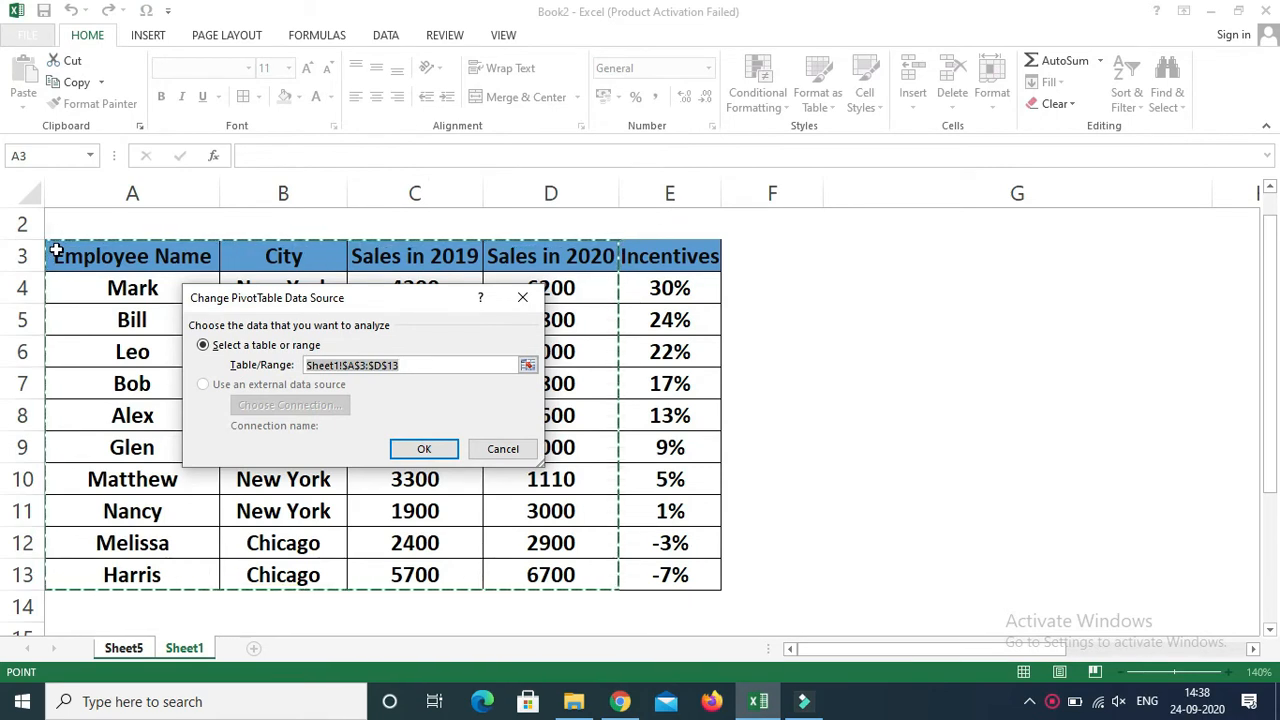
{"action": "left_click_drag", "start_coordinate": [56, 251], "coordinate": [663, 569]}
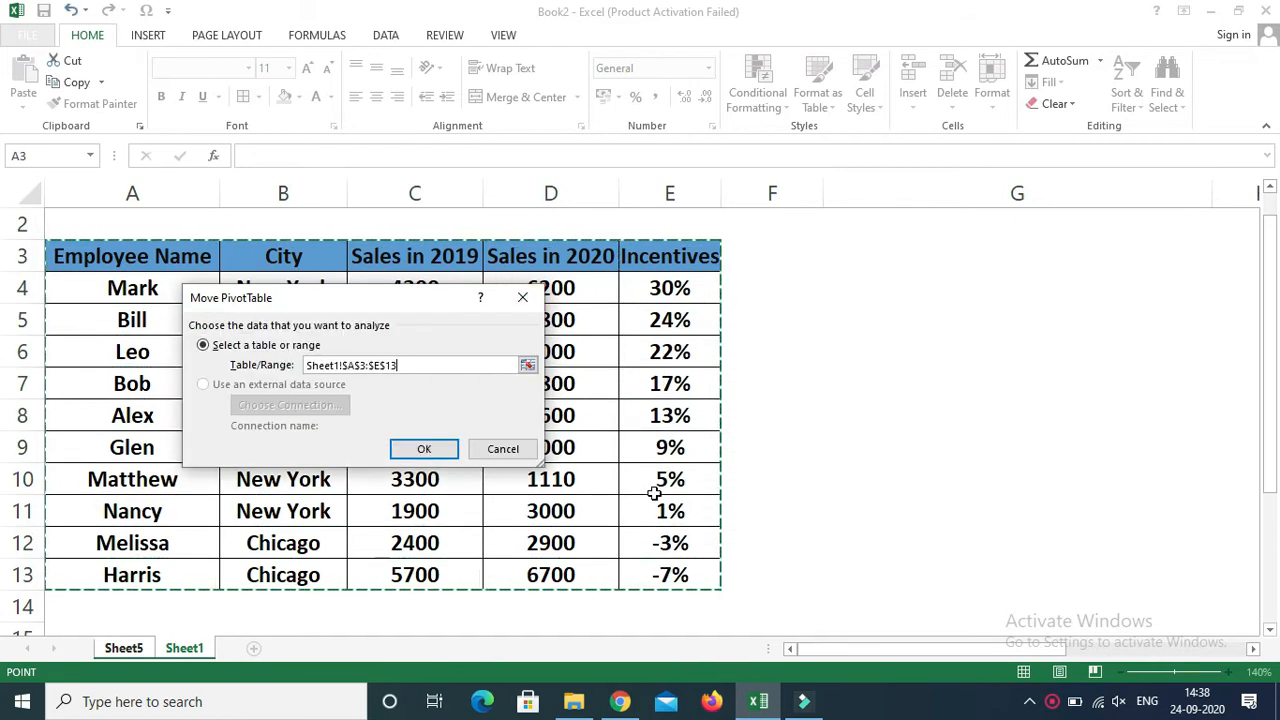
{"action": "left_click", "coordinate": [425, 452]}
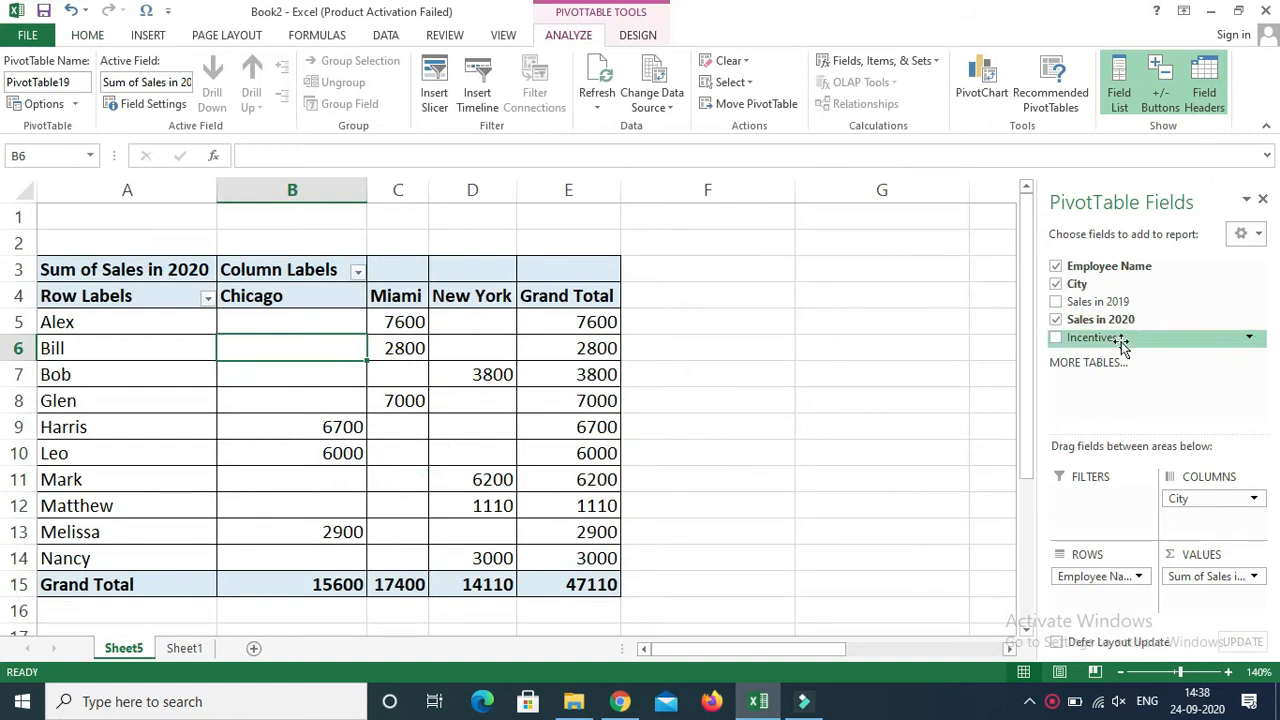
Add the Incentives field to the pivot table and move it from Values to Rows, below Employee Name
{"action": "left_click", "coordinate": [1057, 340]}
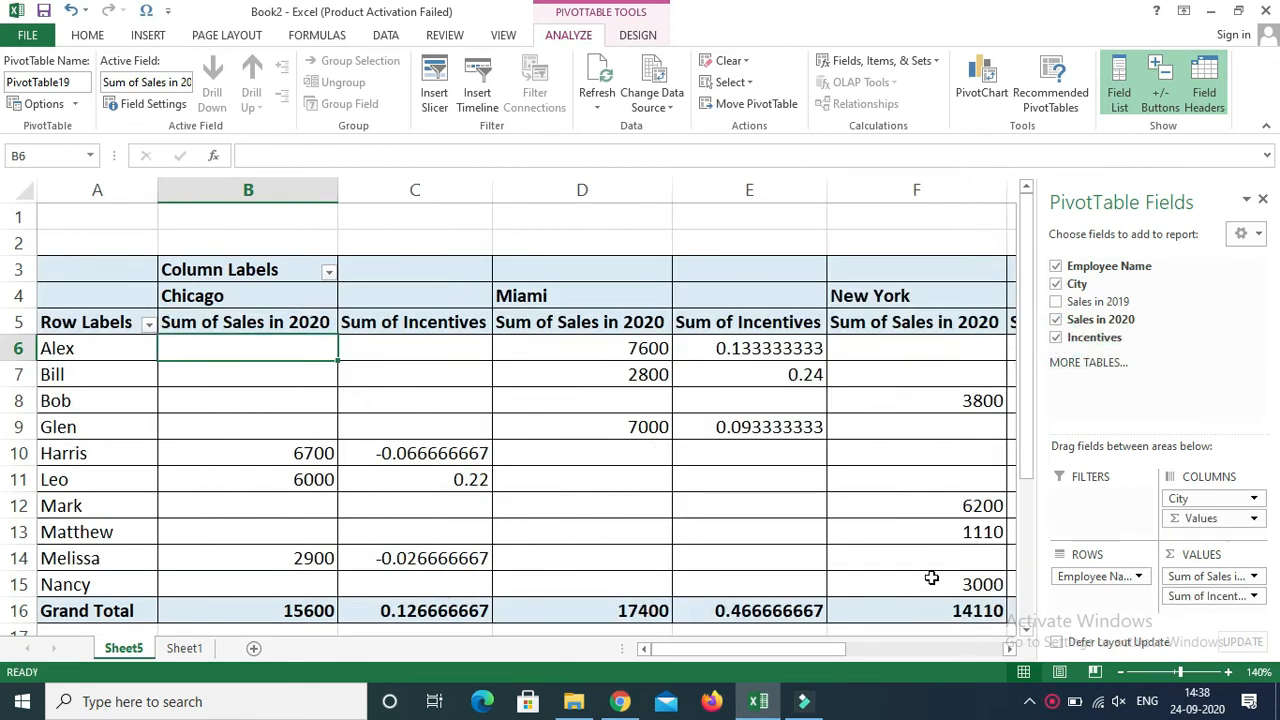
{"action": "mouse_move", "coordinate": [825, 656]}
{"action": "left_mouse_down"}
{"action": "mouse_move", "coordinate": [1021, 645]}
{"action": "mouse_move", "coordinate": [812, 654]}
{"action": "left_mouse_up"}
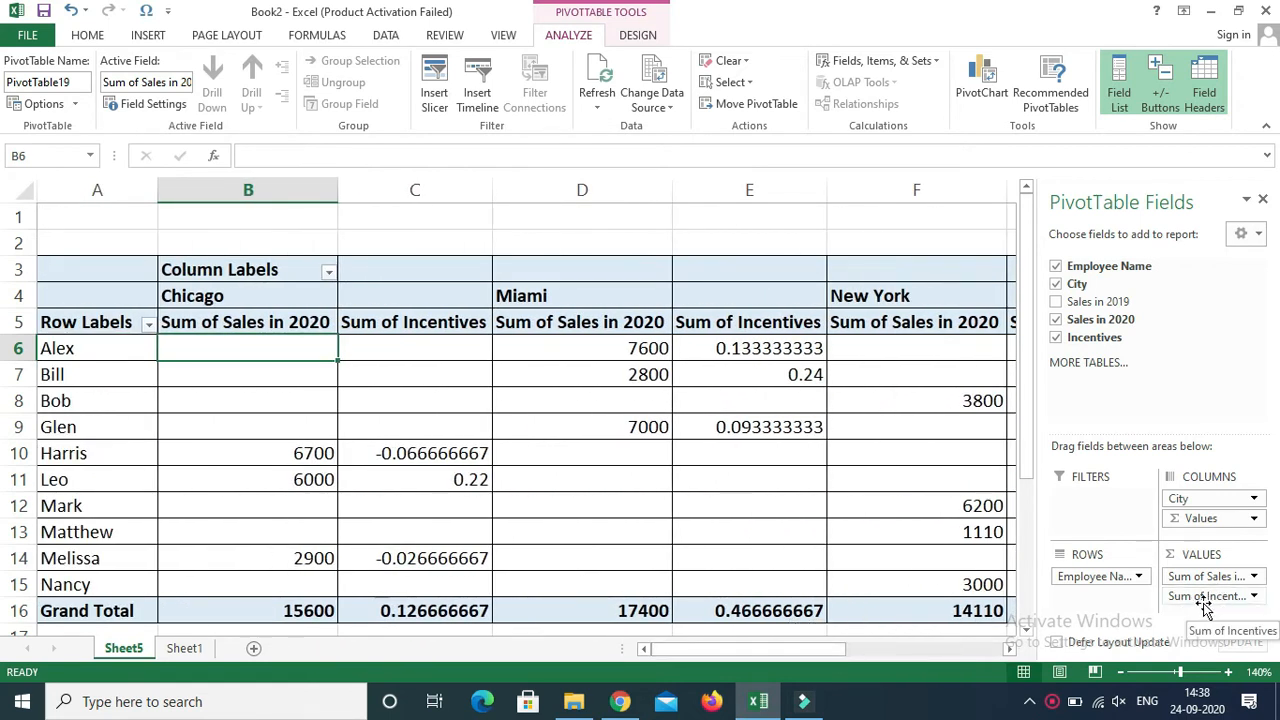
{"action": "left_click_drag", "start_coordinate": [1205, 600], "coordinate": [1108, 597]}
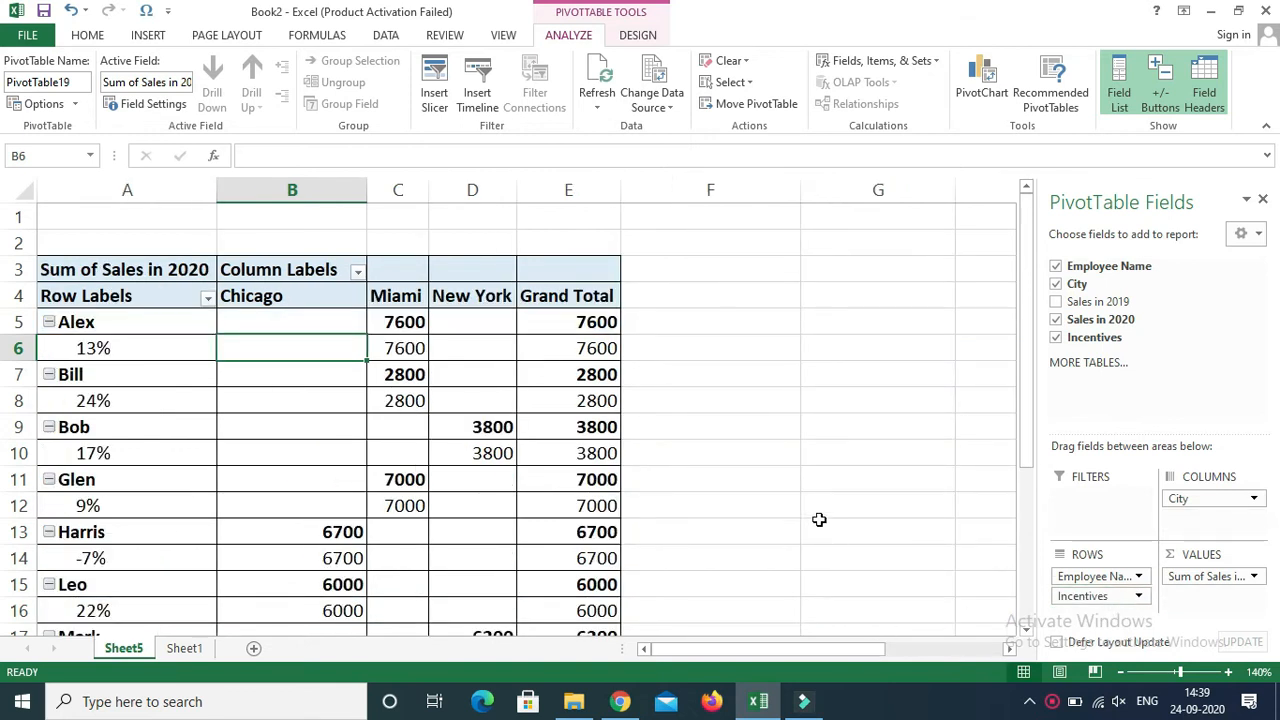
{"action": "scroll", "coordinate": [819, 519], "scroll_direction": "down", "scroll_amount": 5}
{"action": "scroll", "coordinate": [819, 519], "scroll_direction": "up", "scroll_amount": 1}
{"action": "scroll", "coordinate": [819, 519], "scroll_direction": "up", "scroll_amount": 4}
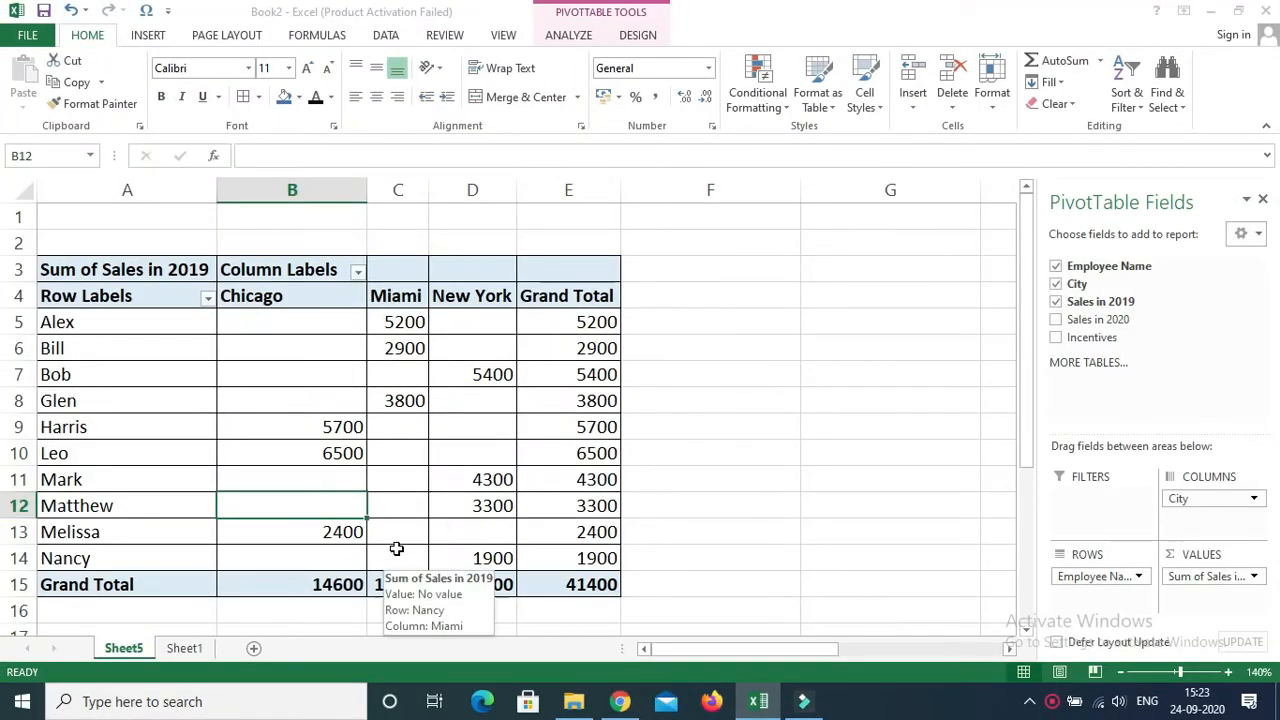
Compare the source table A3:E13 on Sheet1 with the 2019 sales pivot table on Sheet5, focusing on the employee in pivot row 5
{"action": "left_click", "coordinate": [183, 655]}
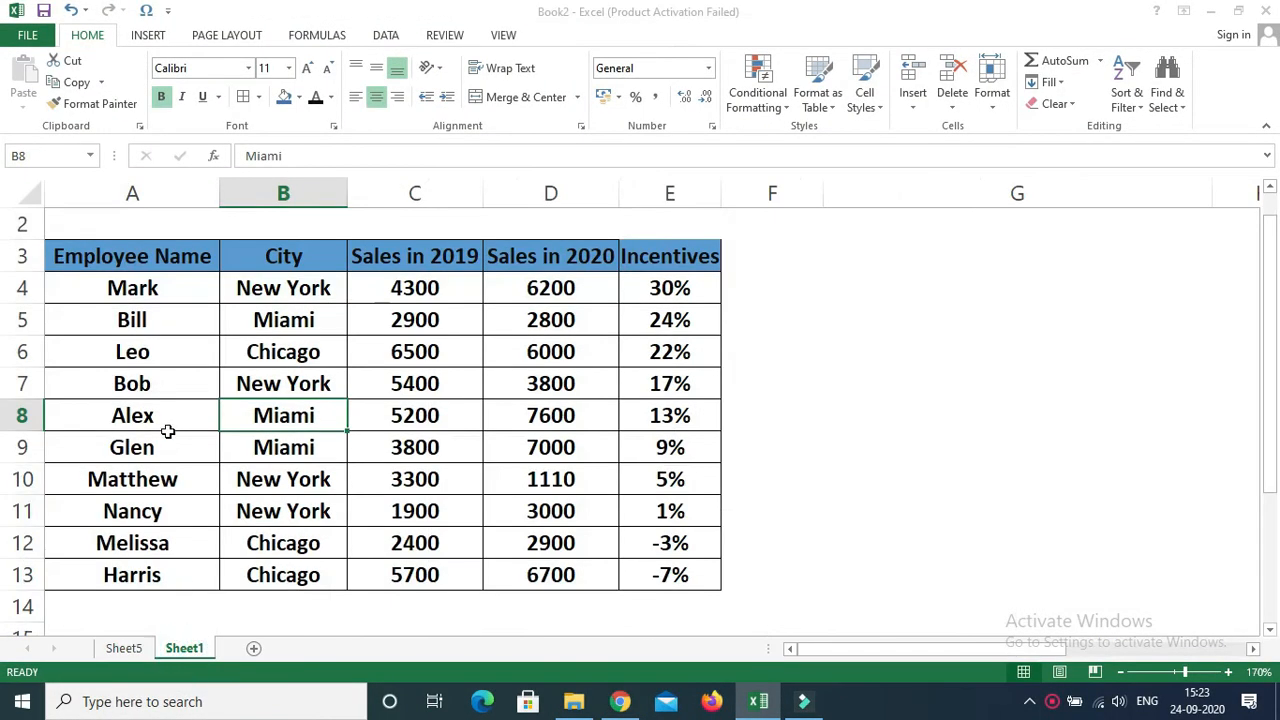
{"action": "left_click_drag", "start_coordinate": [140, 251], "coordinate": [700, 572]}
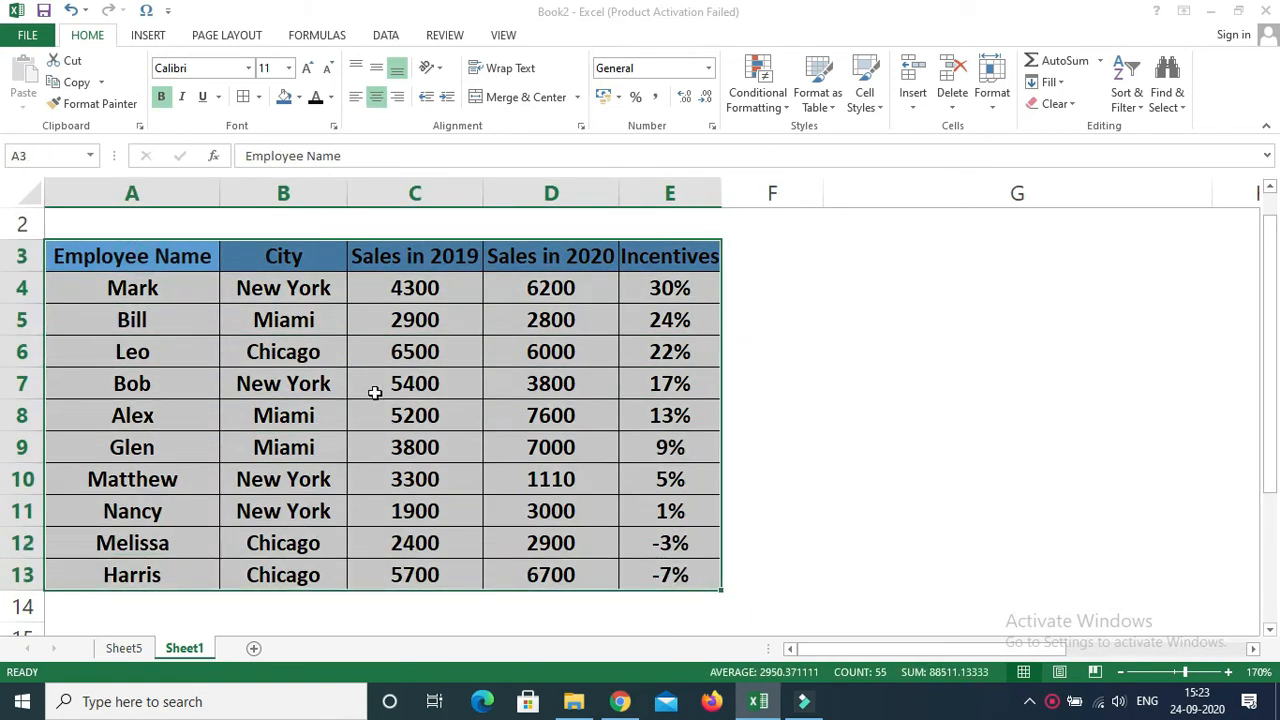
{"action": "left_click", "coordinate": [121, 646]}
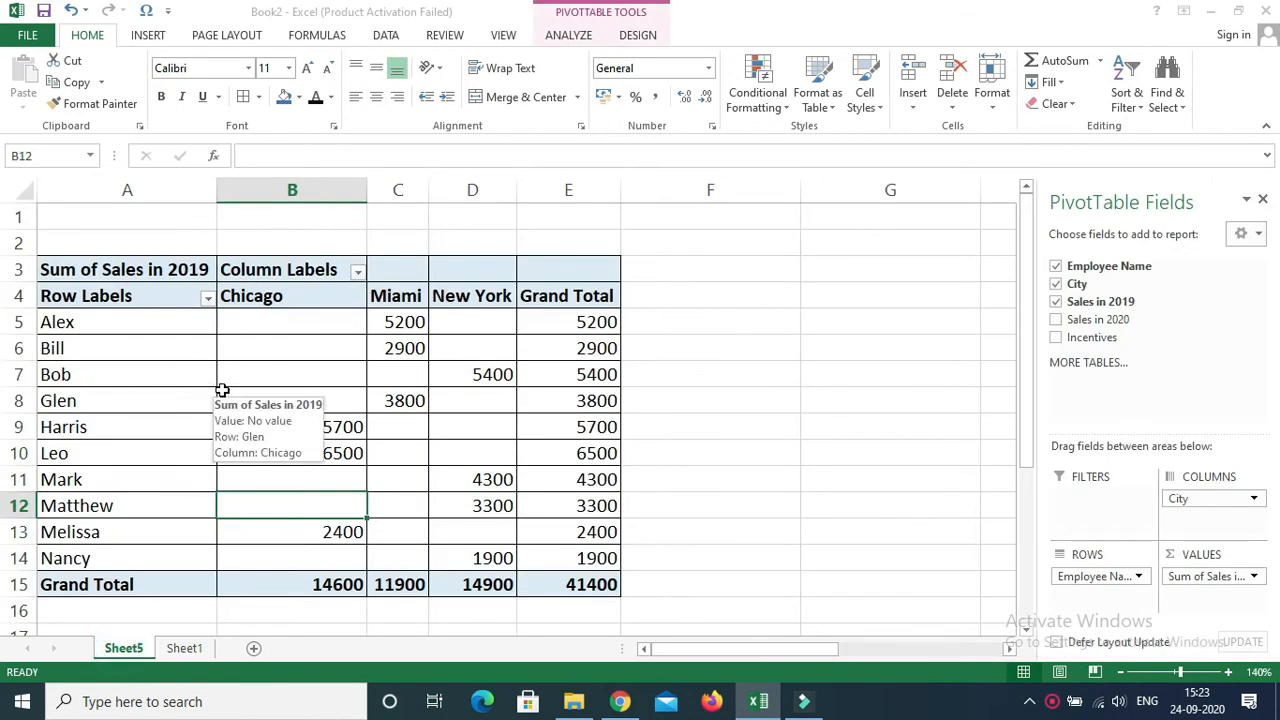
{"action": "left_click", "coordinate": [186, 650]}
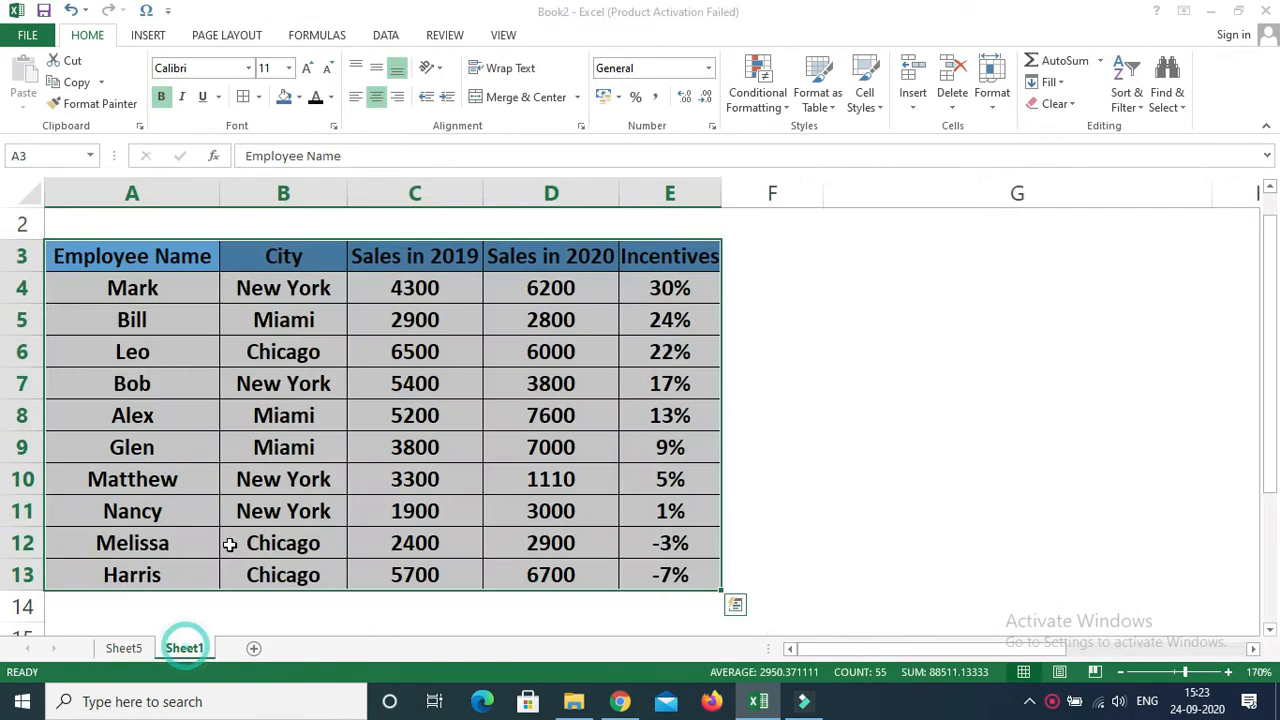
{"action": "left_click", "coordinate": [258, 426]}
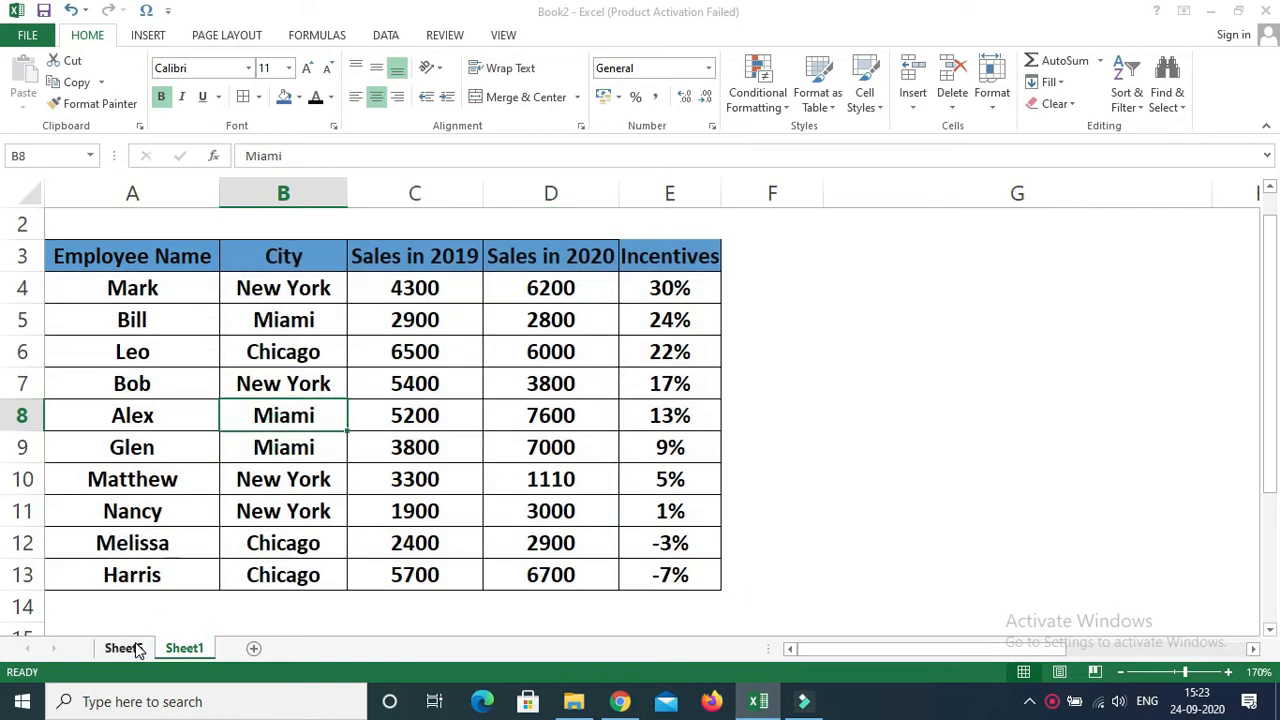
{"action": "left_click", "coordinate": [126, 648]}
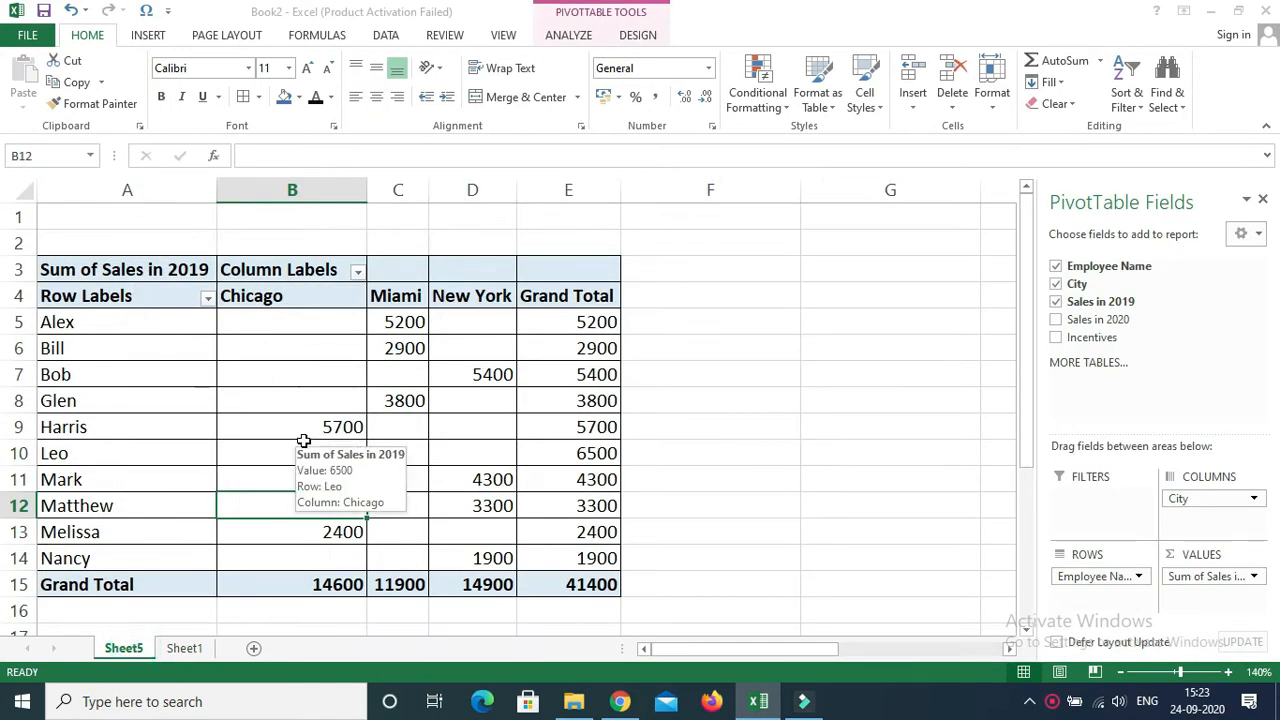
{"action": "left_click", "coordinate": [102, 328]}
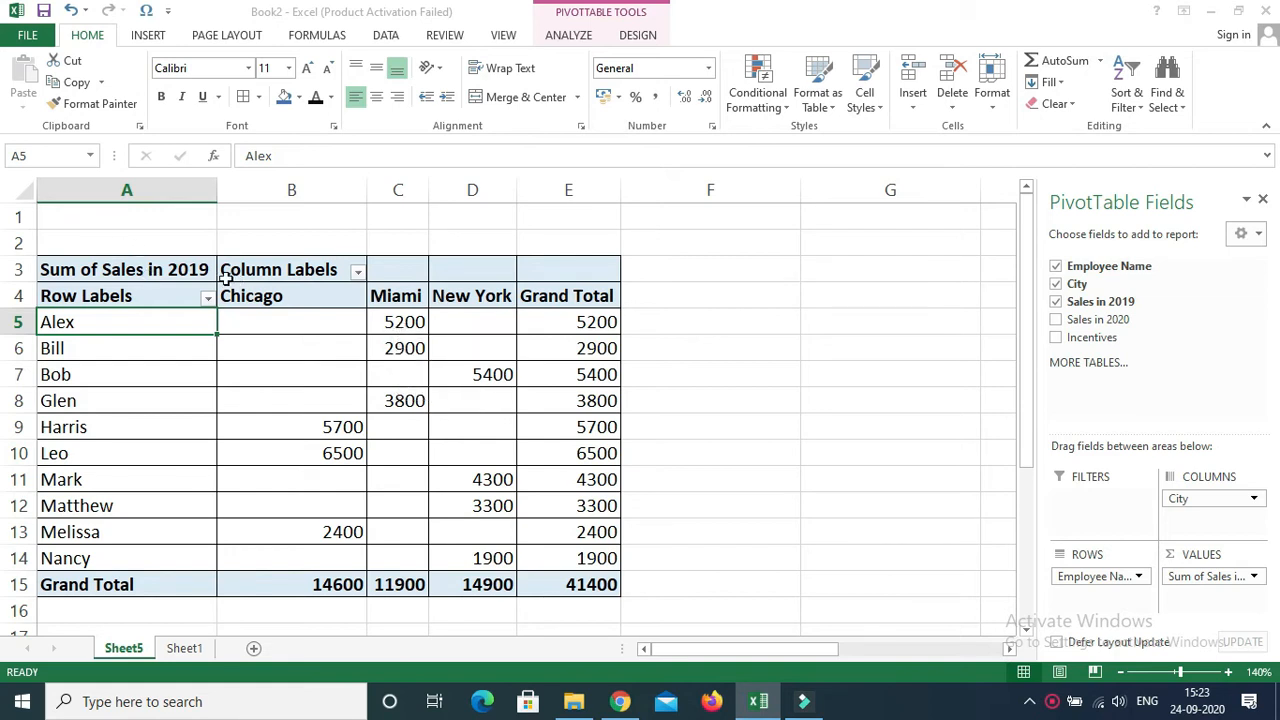
Change the city in cell B8 of the Sheet1 source table to Chicago
{"action": "left_click", "coordinate": [173, 655]}
{"action": "left_click", "coordinate": [280, 420]}
{"action": "left_click", "coordinate": [130, 414]}
{"action": "left_click", "coordinate": [237, 417]}
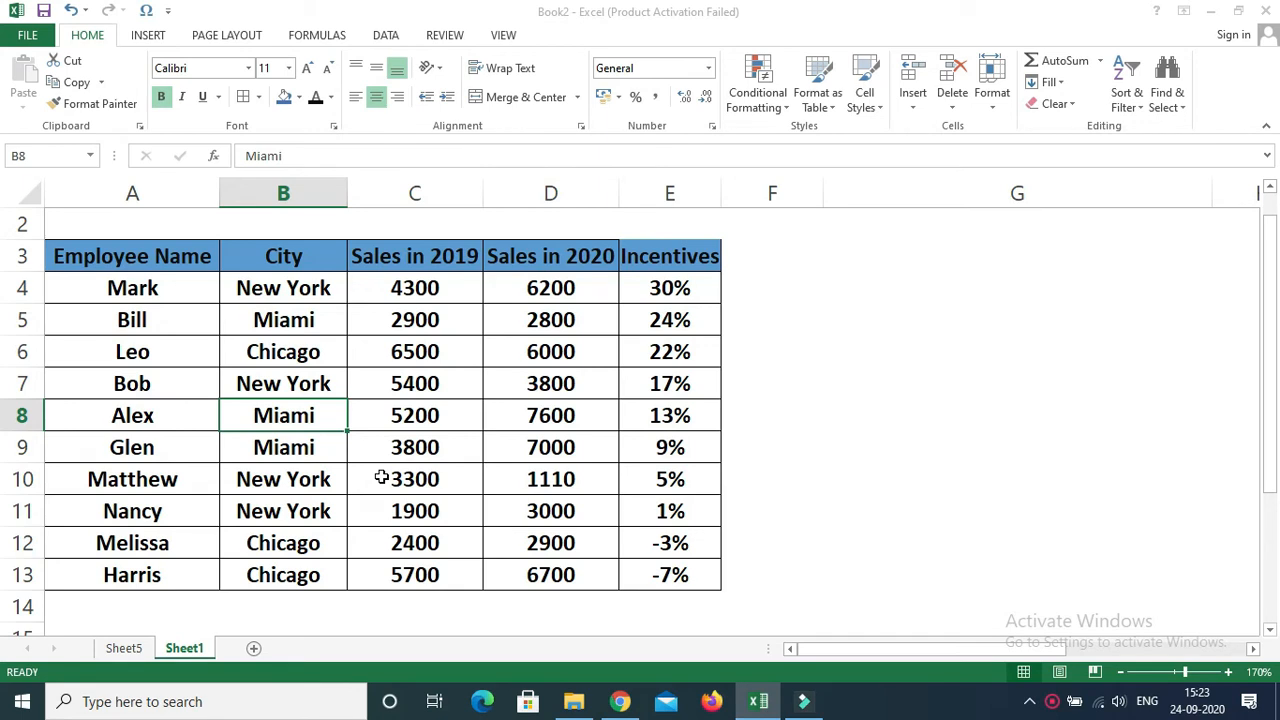
{"action": "type", "text": "Chicago"}
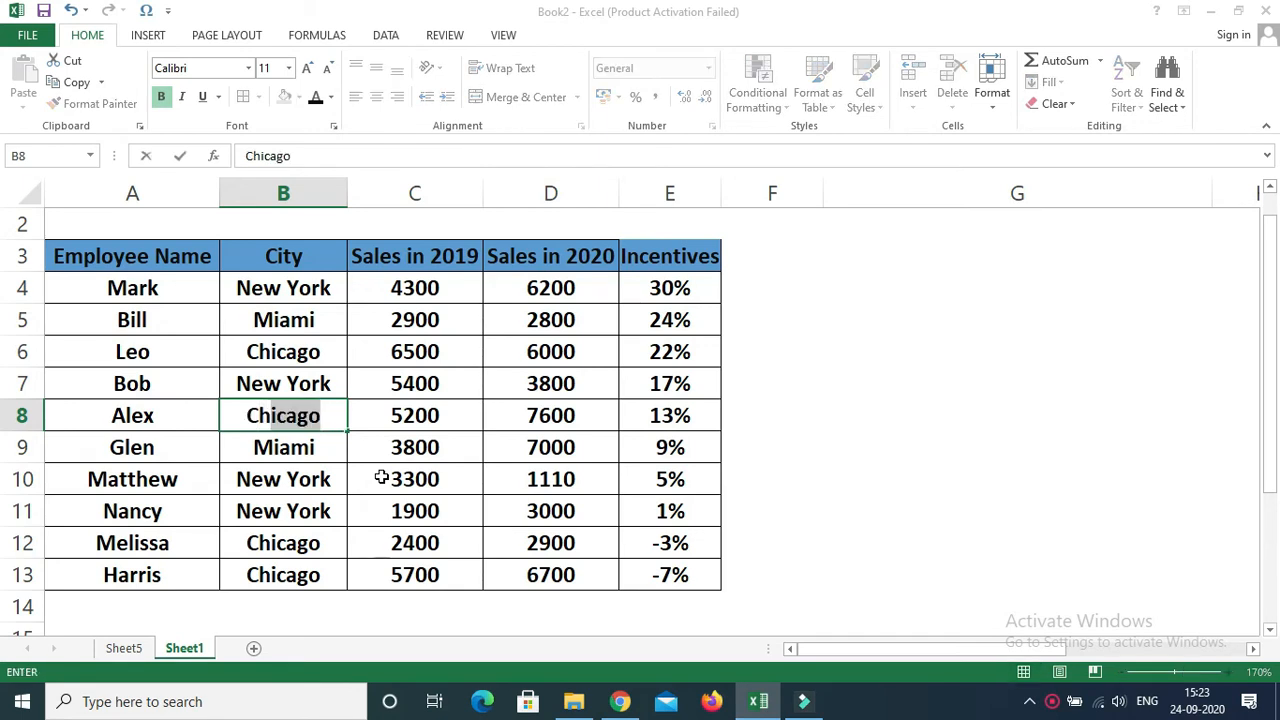
{"action": "key", "text": "Return"}
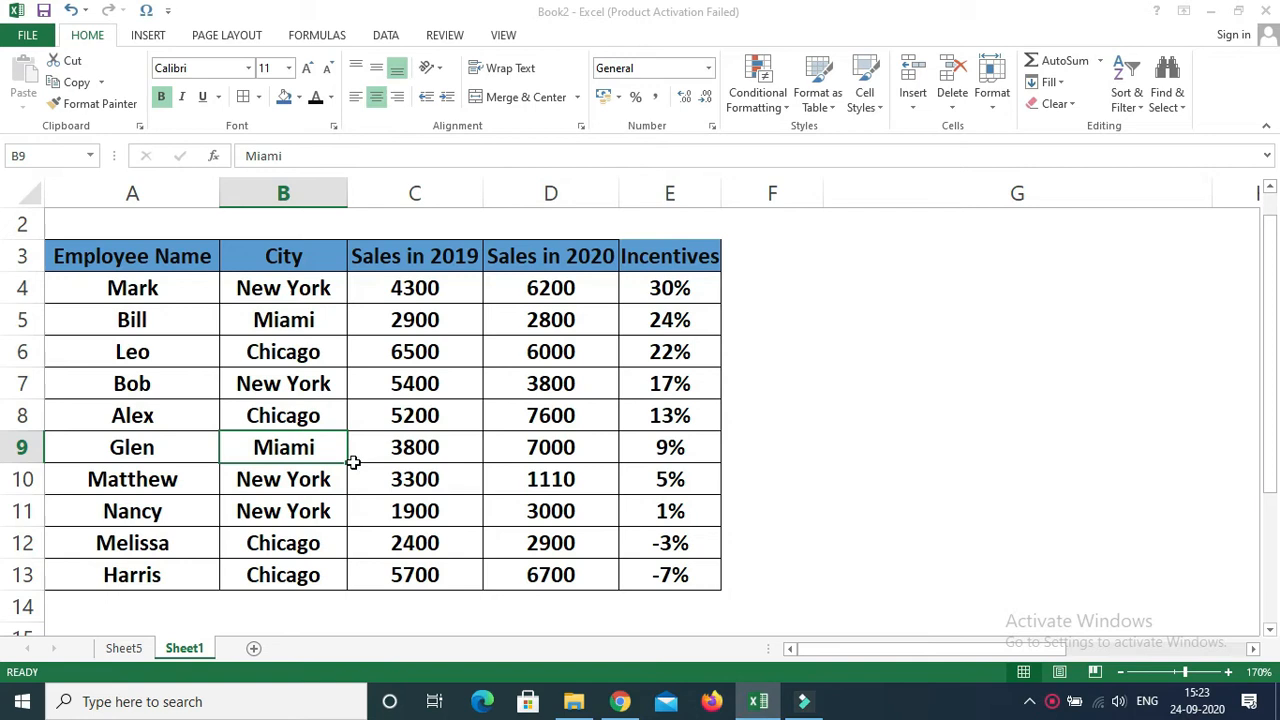
Check the pivot table on Sheet5 for the changed city and view the refresh option offered for its cells
{"action": "left_click", "coordinate": [128, 652]}
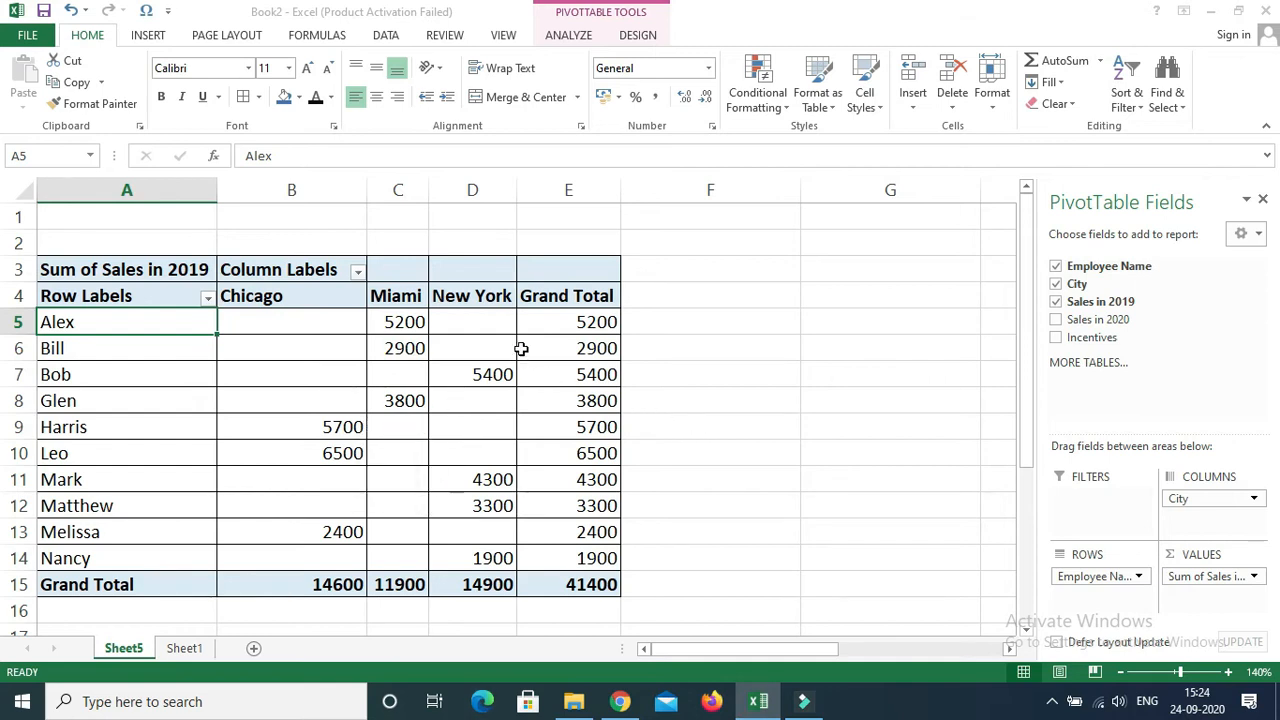
{"action": "left_click", "coordinate": [421, 343]}
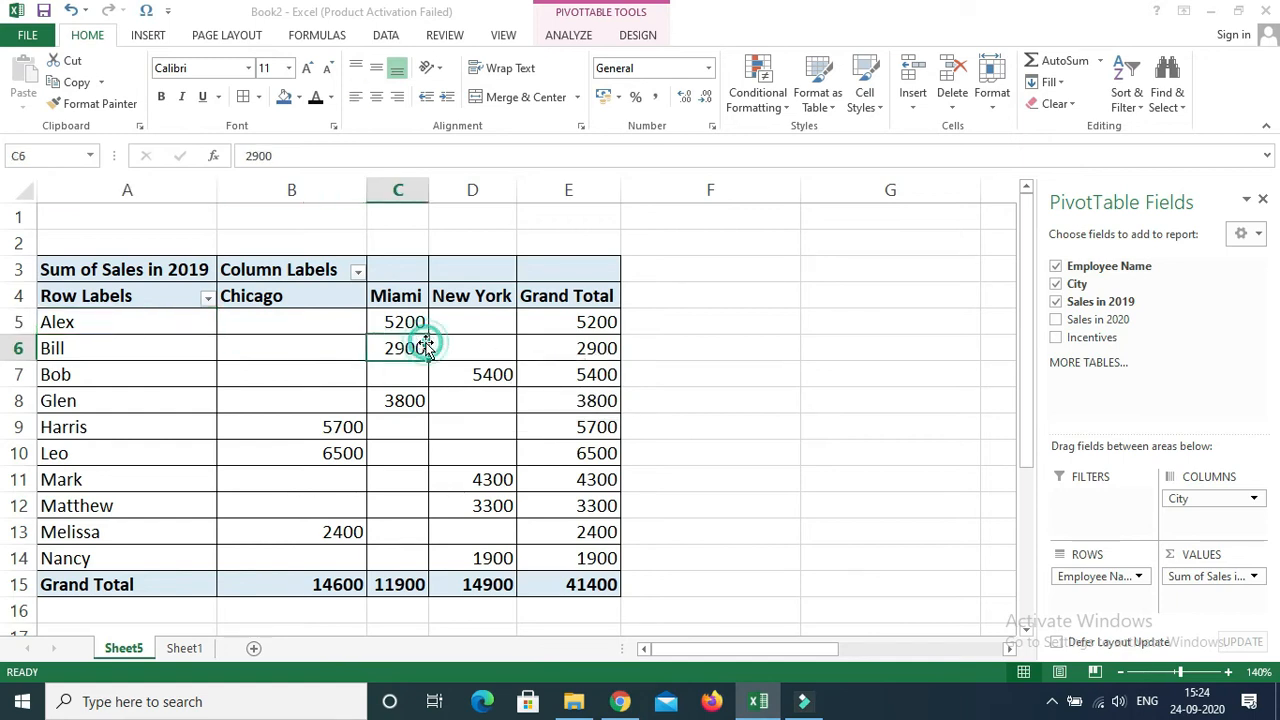
{"action": "left_click", "coordinate": [479, 325]}
{"action": "right_click", "coordinate": [479, 325]}
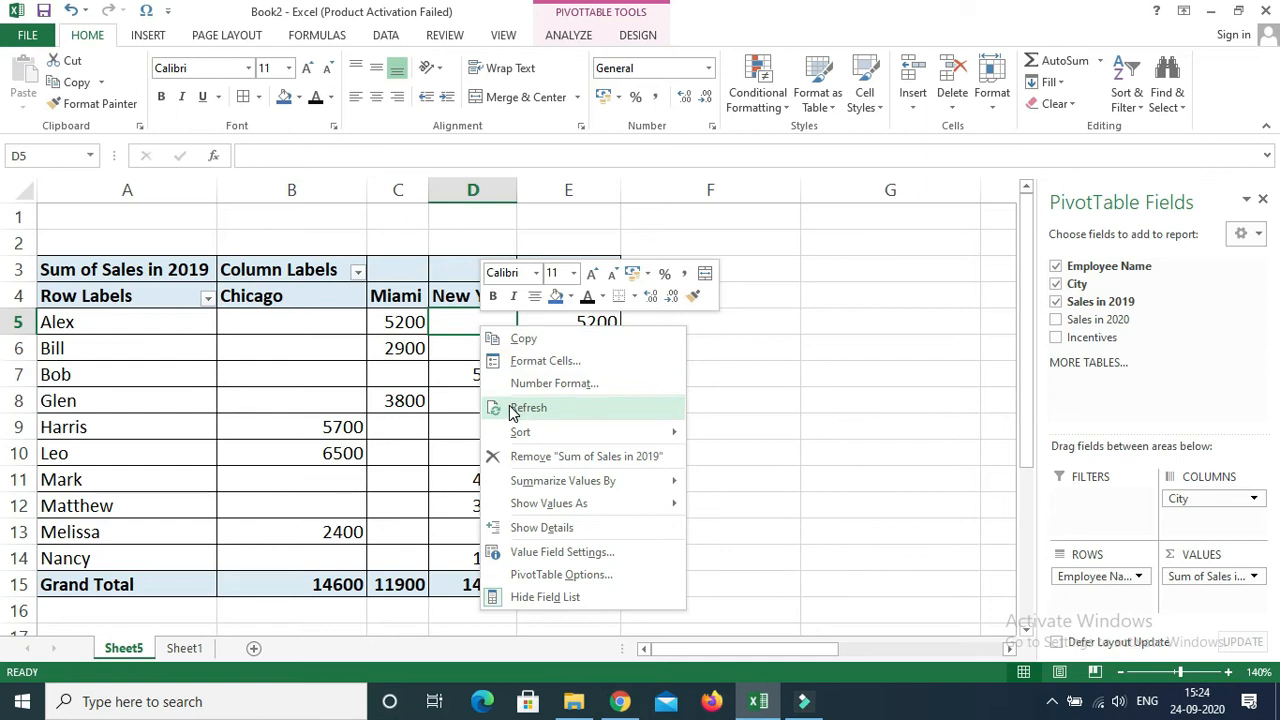
{"action": "left_click", "coordinate": [460, 324]}
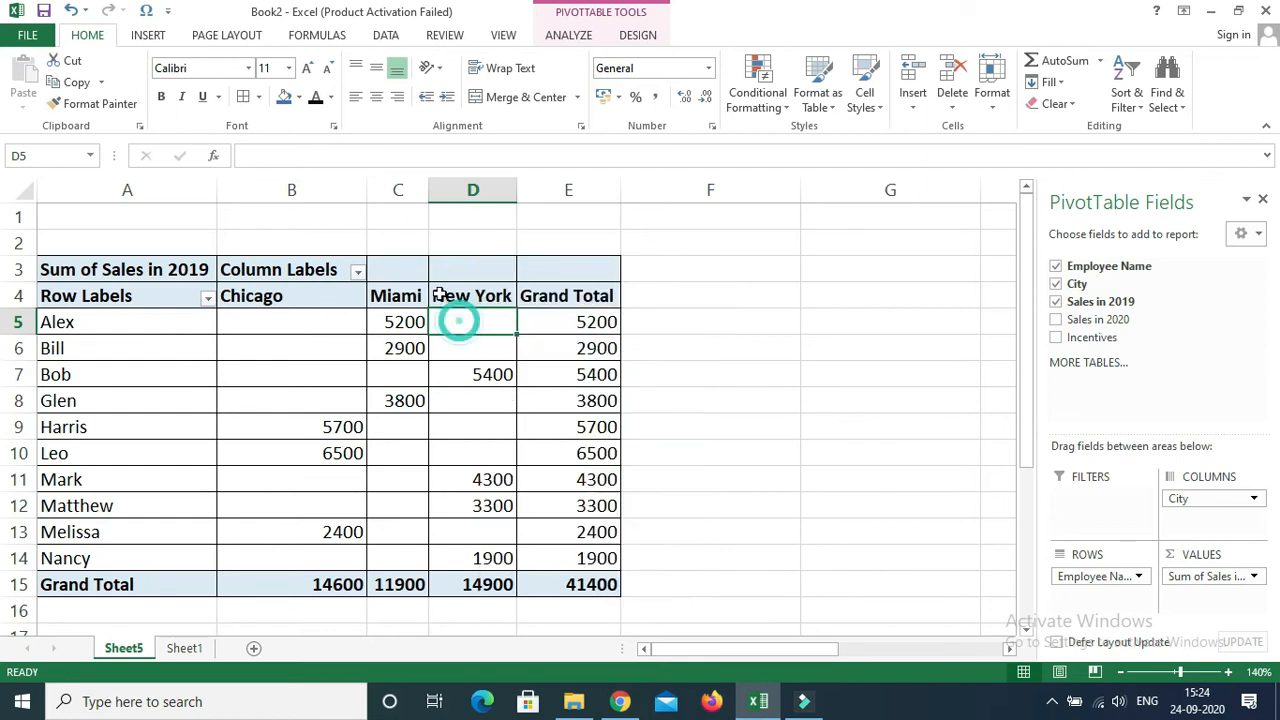
Refresh all pivot data and check the Chicago entry in pivot row 5 against the source table on Sheet1
{"action": "left_click", "coordinate": [569, 36]}
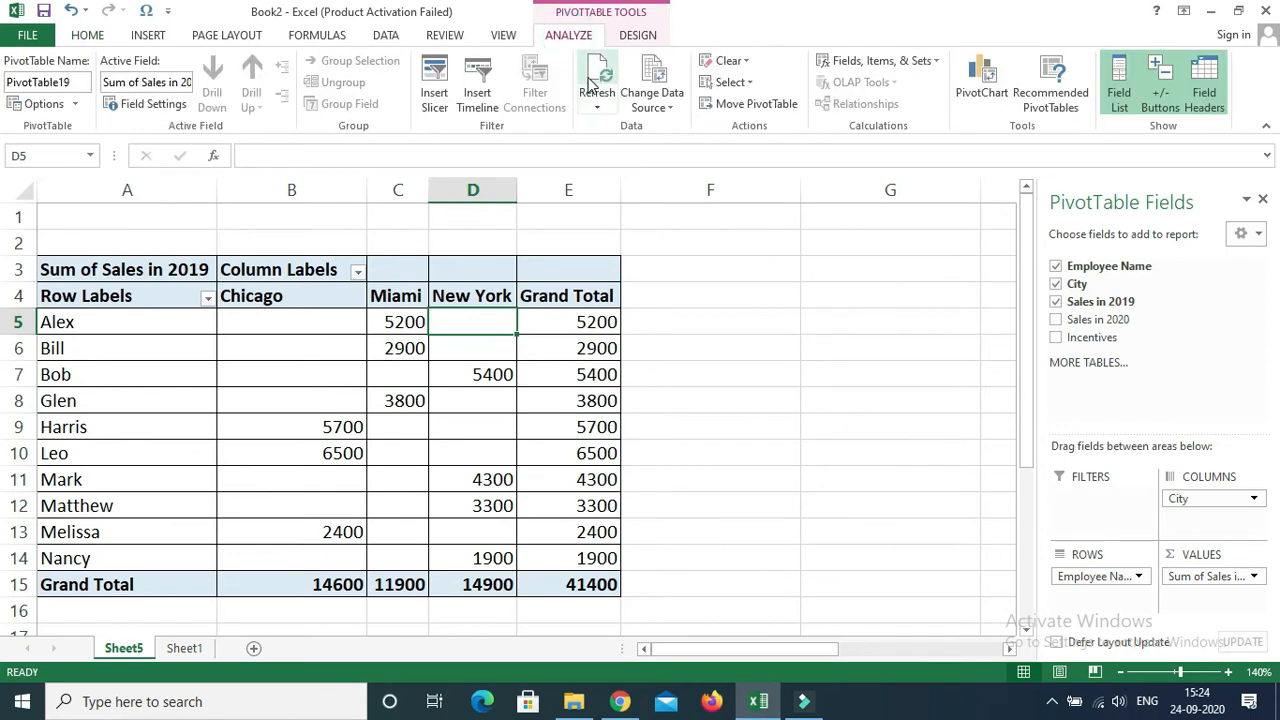
{"action": "left_click", "coordinate": [594, 116]}
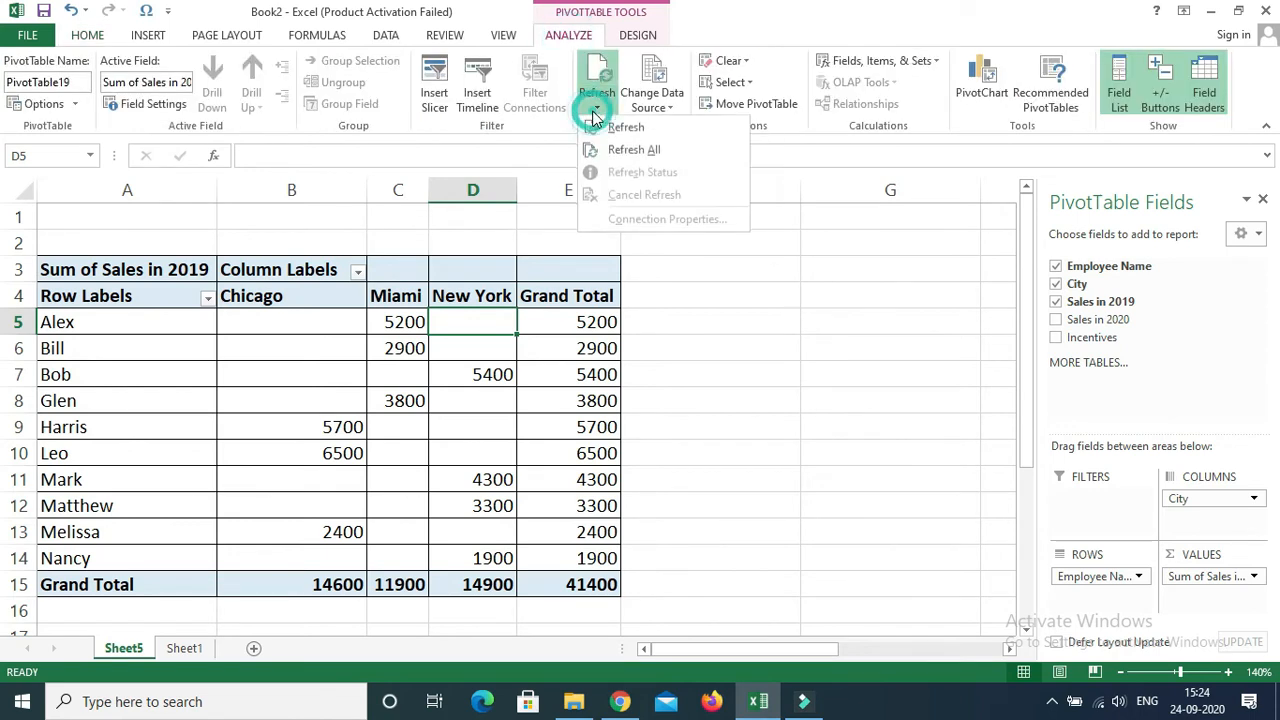
{"action": "left_click", "coordinate": [597, 150]}
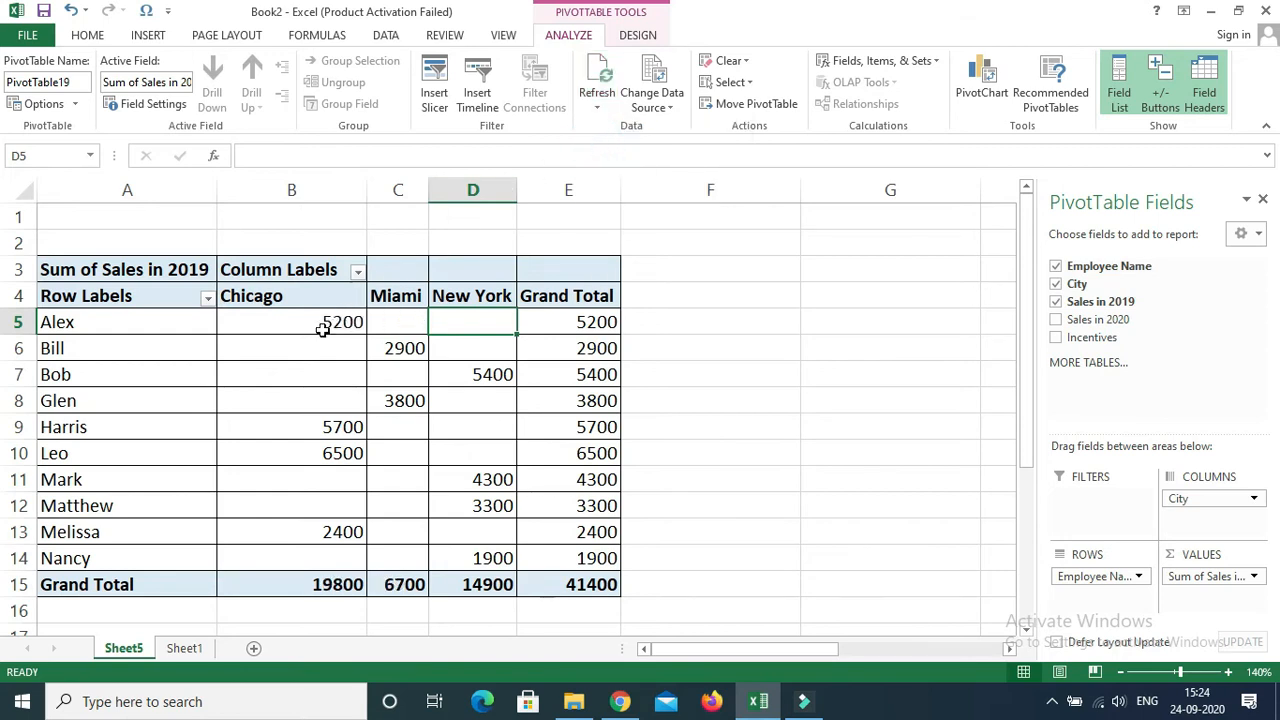
{"action": "left_click", "coordinate": [325, 322]}
{"action": "mouse_move", "coordinate": [387, 312]}
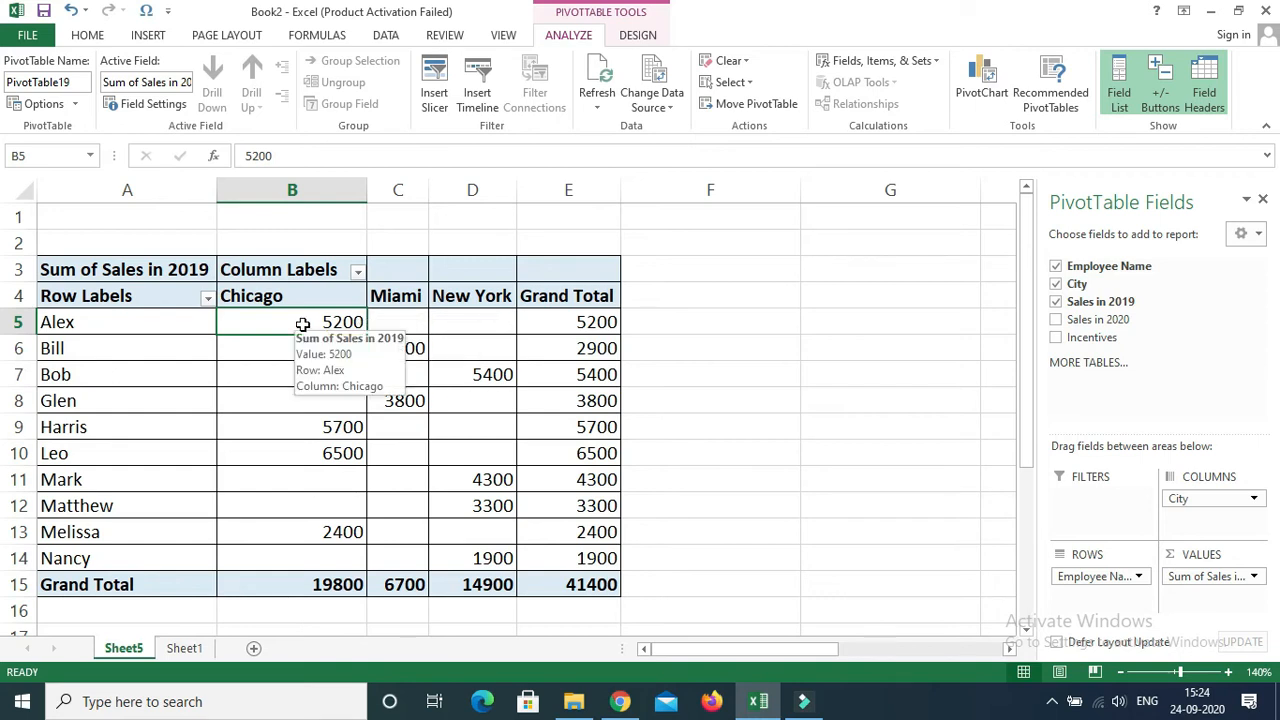
{"action": "left_click", "coordinate": [190, 648]}
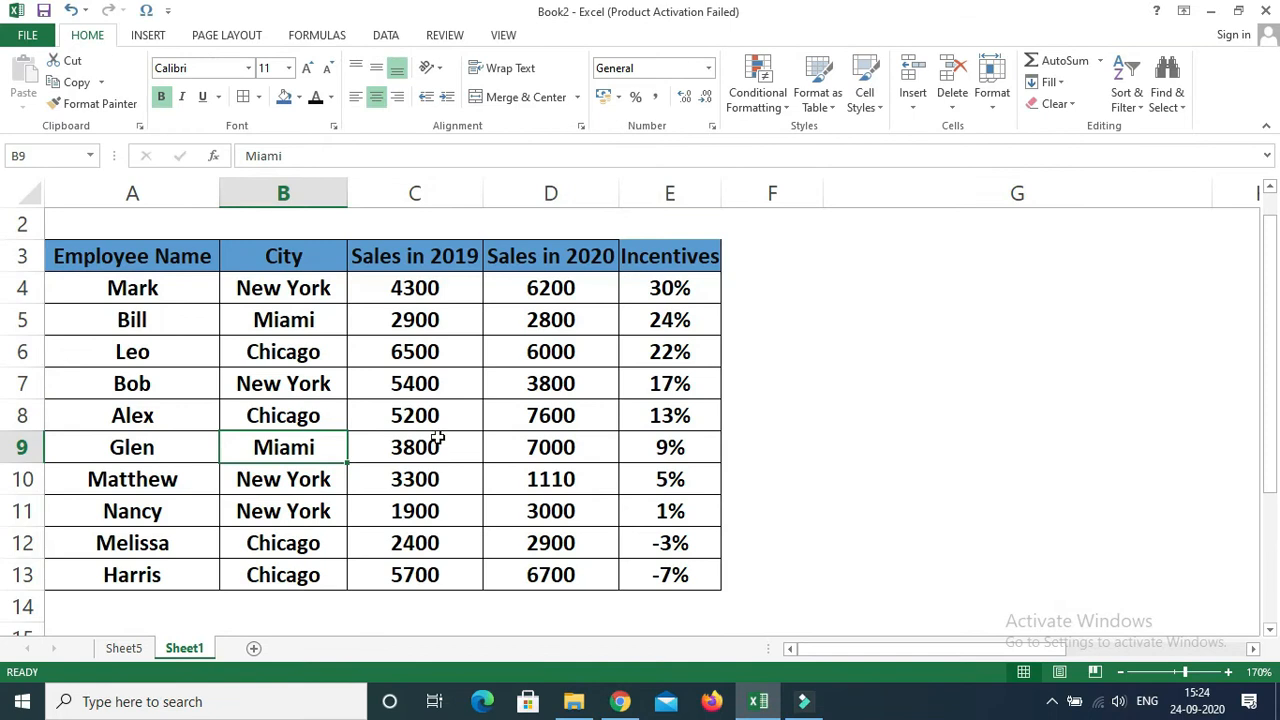
{"action": "left_click", "coordinate": [124, 648]}
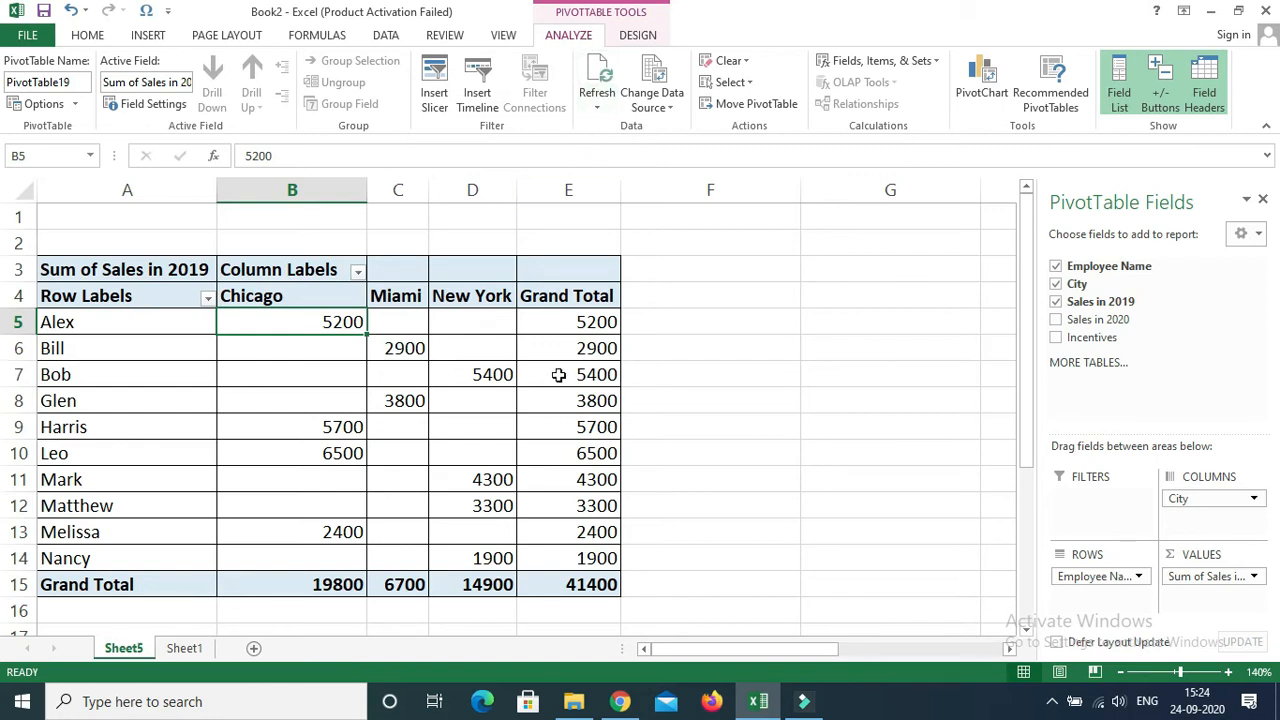
View the filter choices of the pivot table's row labels and column labels without applying any filter
{"action": "mouse_move", "coordinate": [559, 375]}
{"action": "mouse_move", "coordinate": [566, 349]}
{"action": "left_click", "coordinate": [209, 299]}
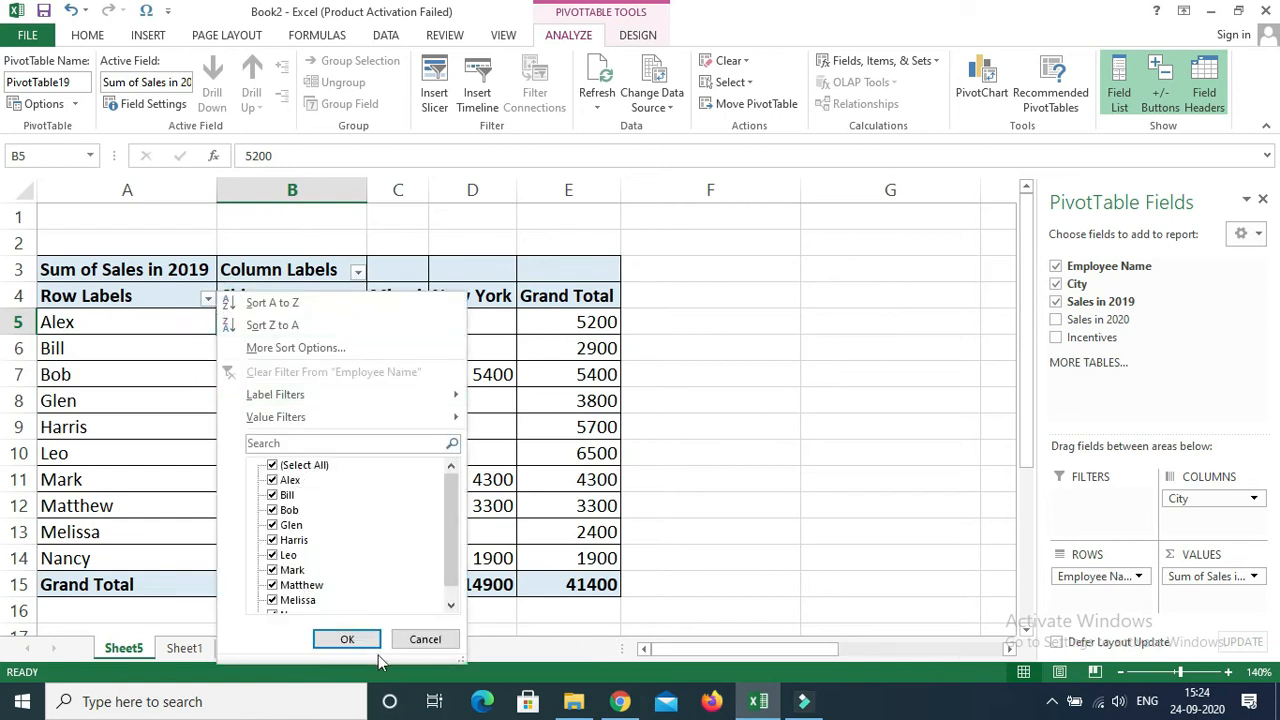
{"action": "left_click", "coordinate": [424, 638]}
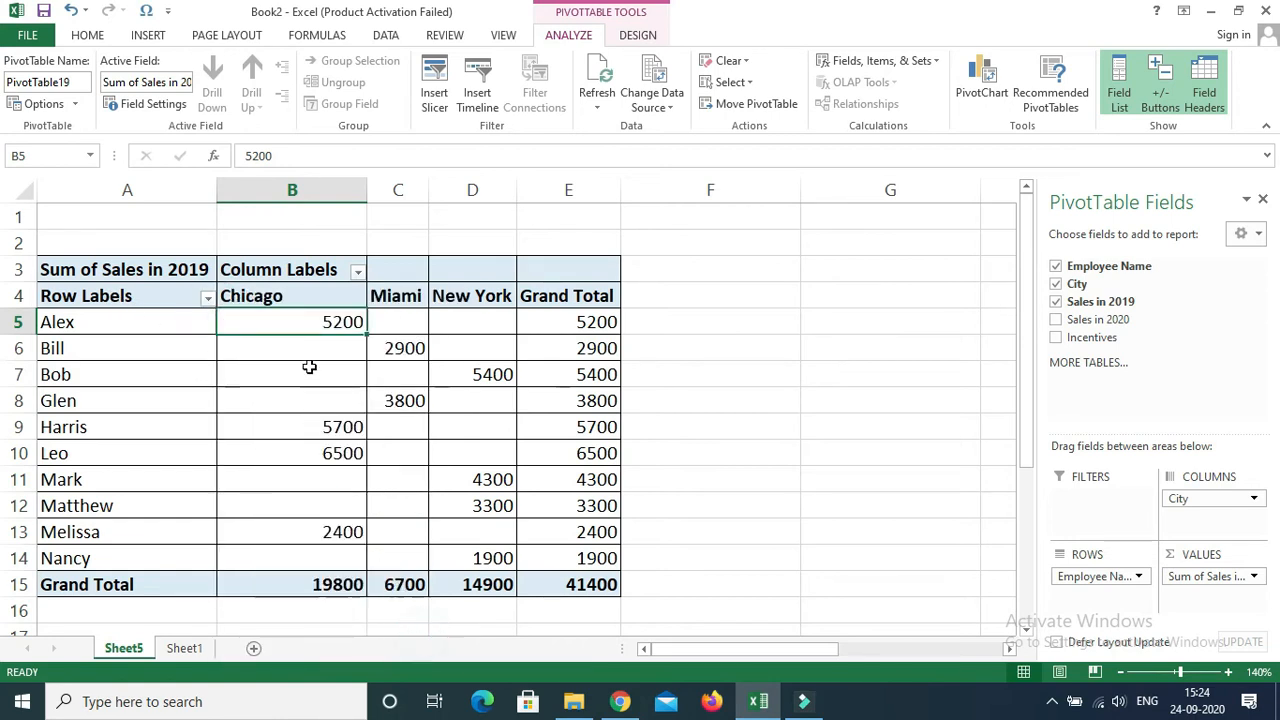
{"action": "left_click", "coordinate": [357, 272]}
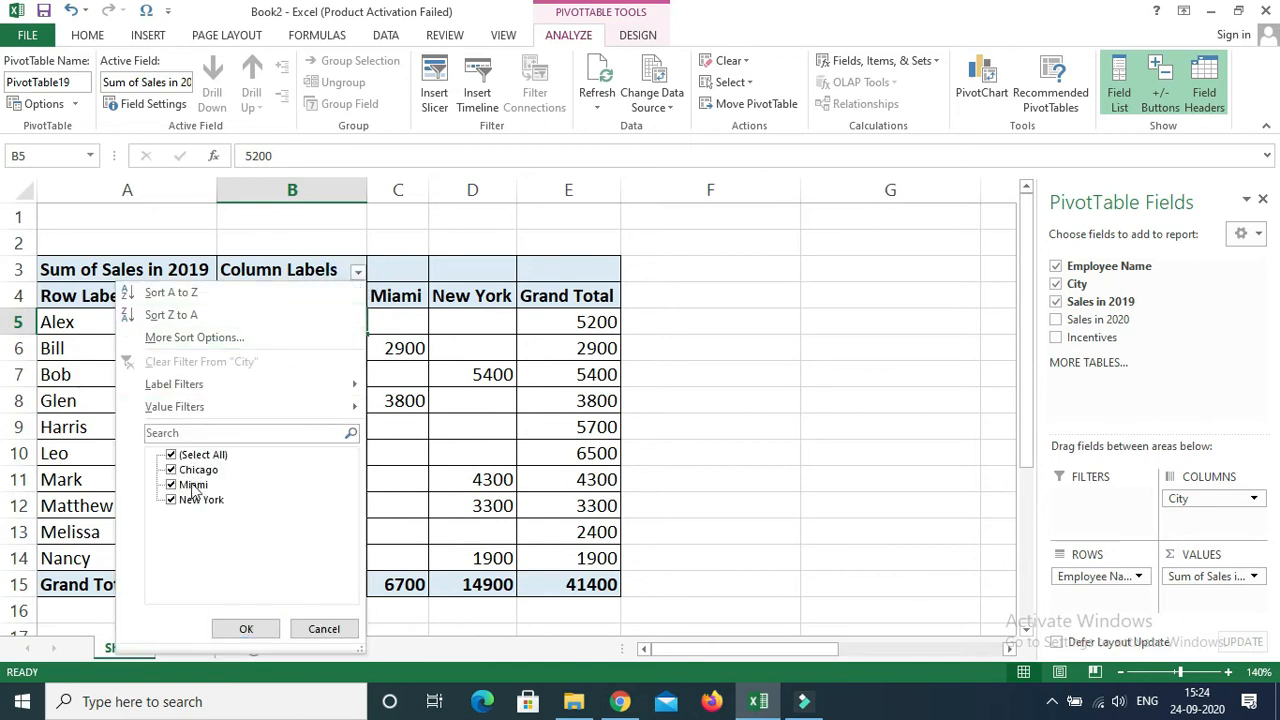
{"action": "left_click", "coordinate": [341, 630]}
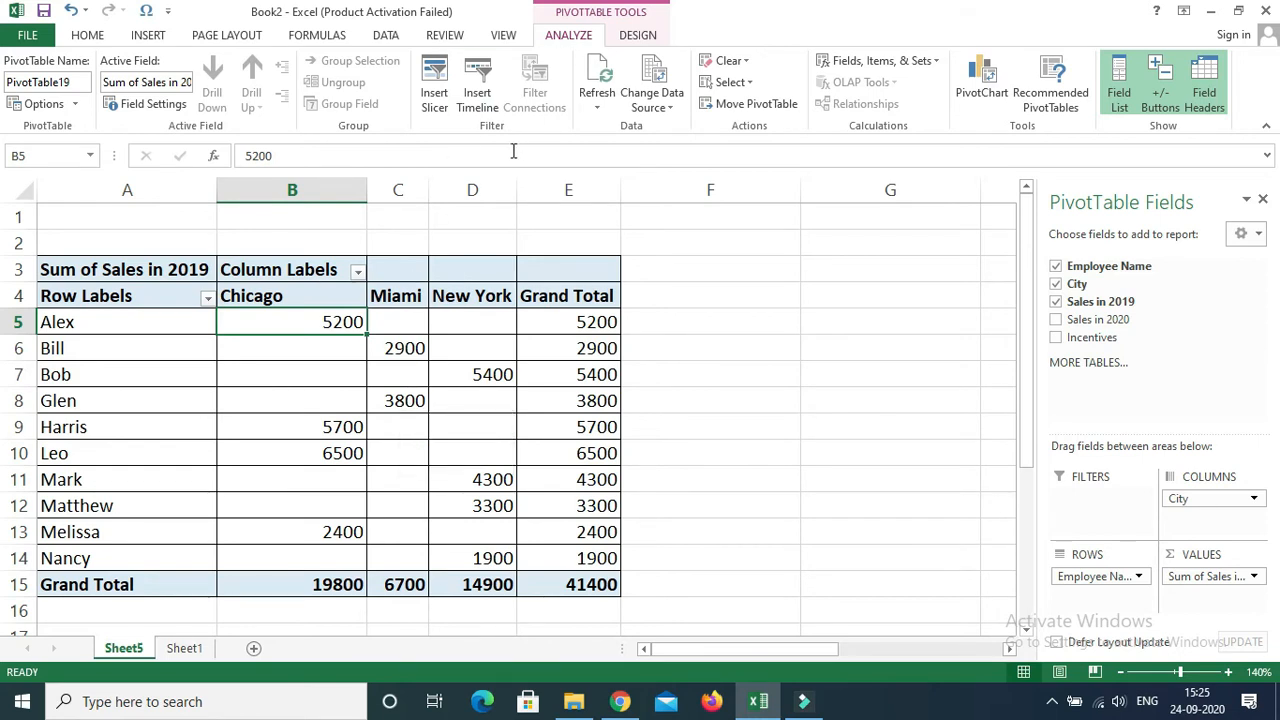
Insert a slicer for the City field and place it beside the pivot table, over columns F and G
{"action": "left_click", "coordinate": [432, 97]}
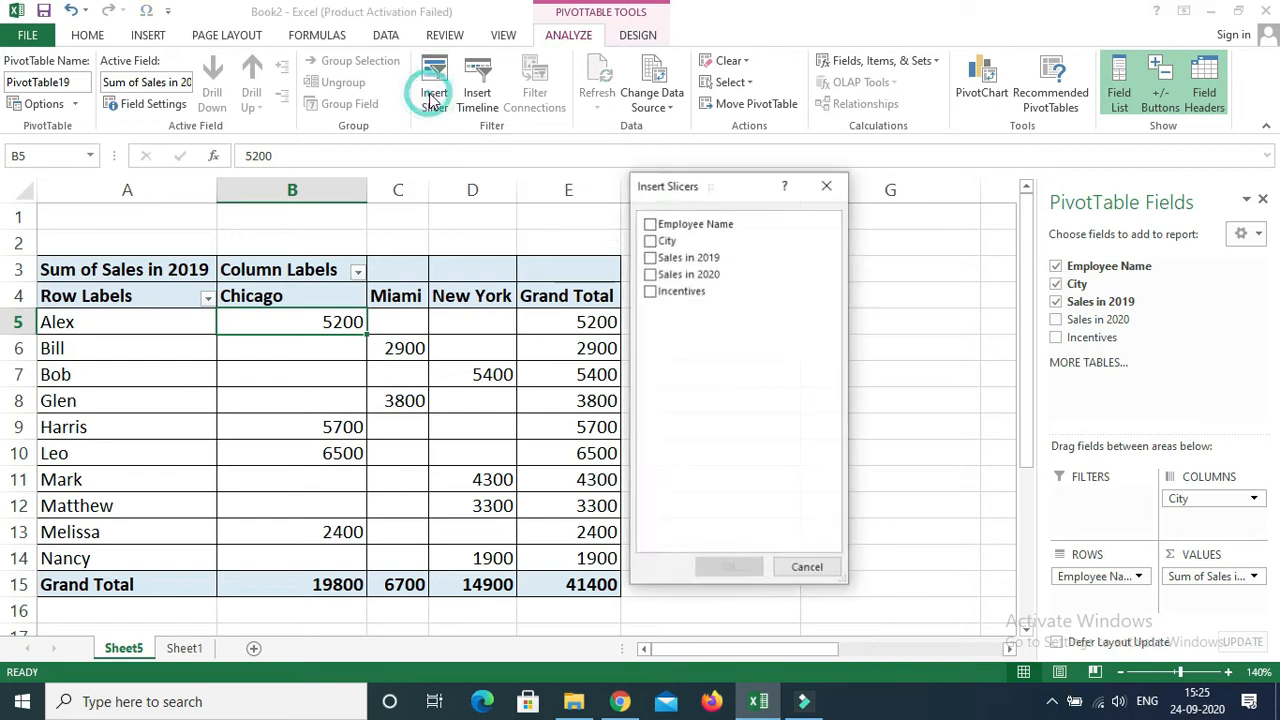
{"action": "left_click_drag", "start_coordinate": [733, 188], "coordinate": [755, 202]}
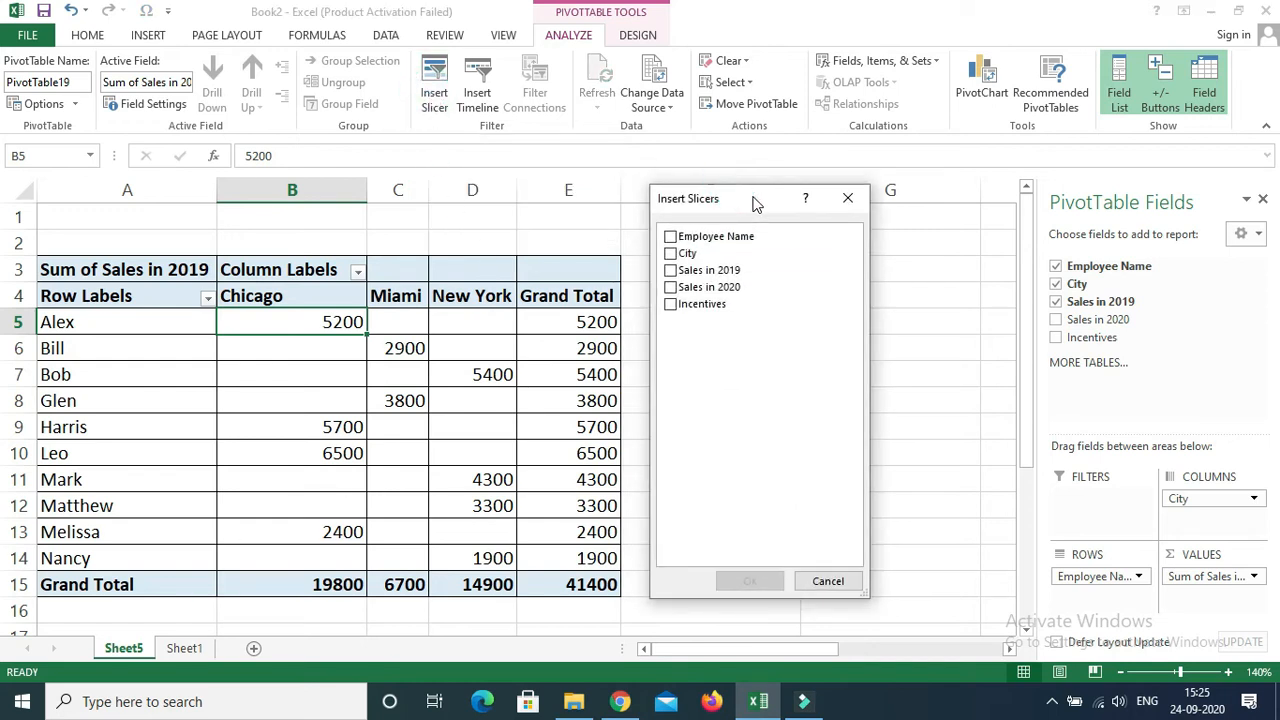
{"action": "left_click", "coordinate": [671, 256]}
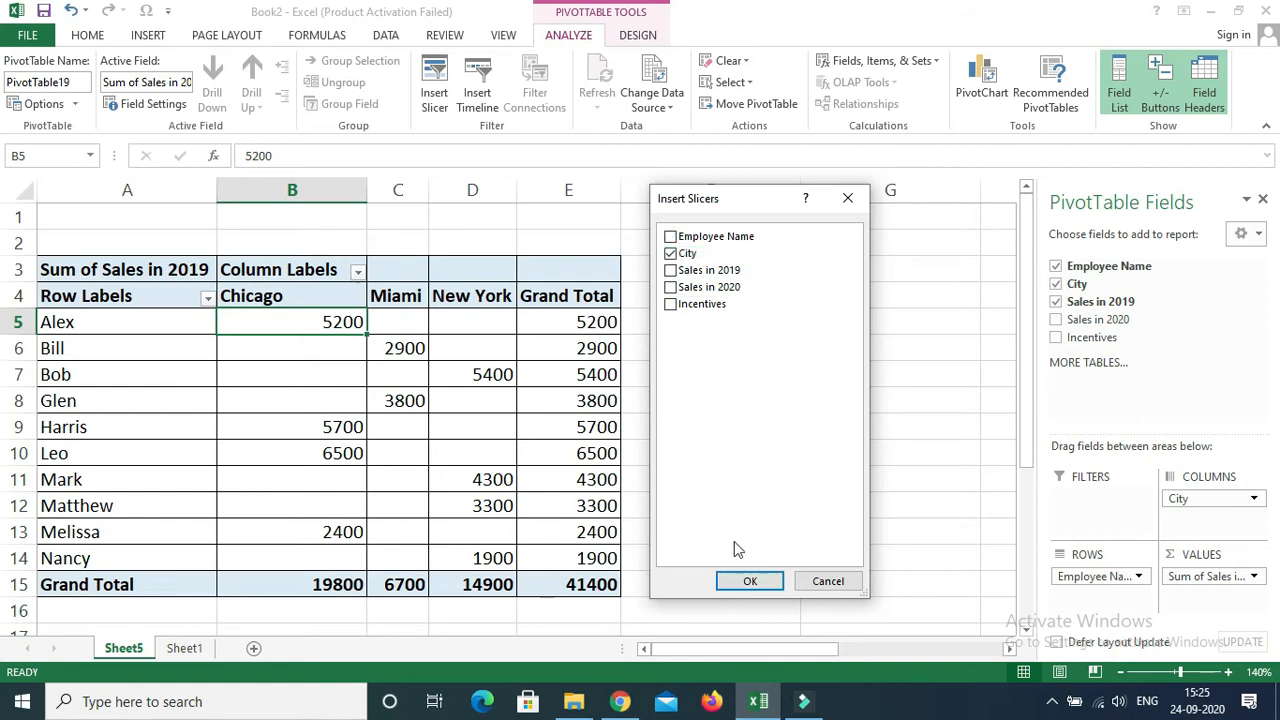
{"action": "left_click", "coordinate": [736, 579]}
{"action": "left_click_drag", "start_coordinate": [531, 280], "coordinate": [760, 274]}
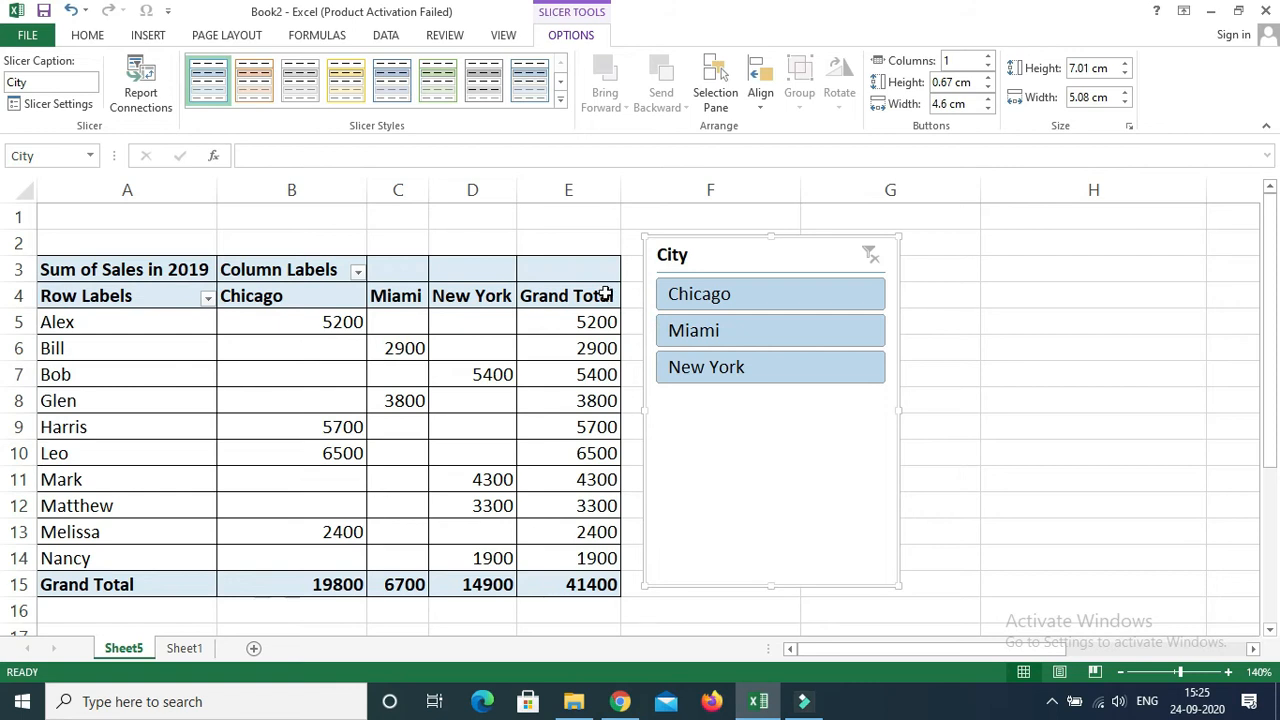
Filter the pivot table with the City slicer to Miami and to New York, and view the available slicer styles
{"action": "left_click", "coordinate": [732, 329]}
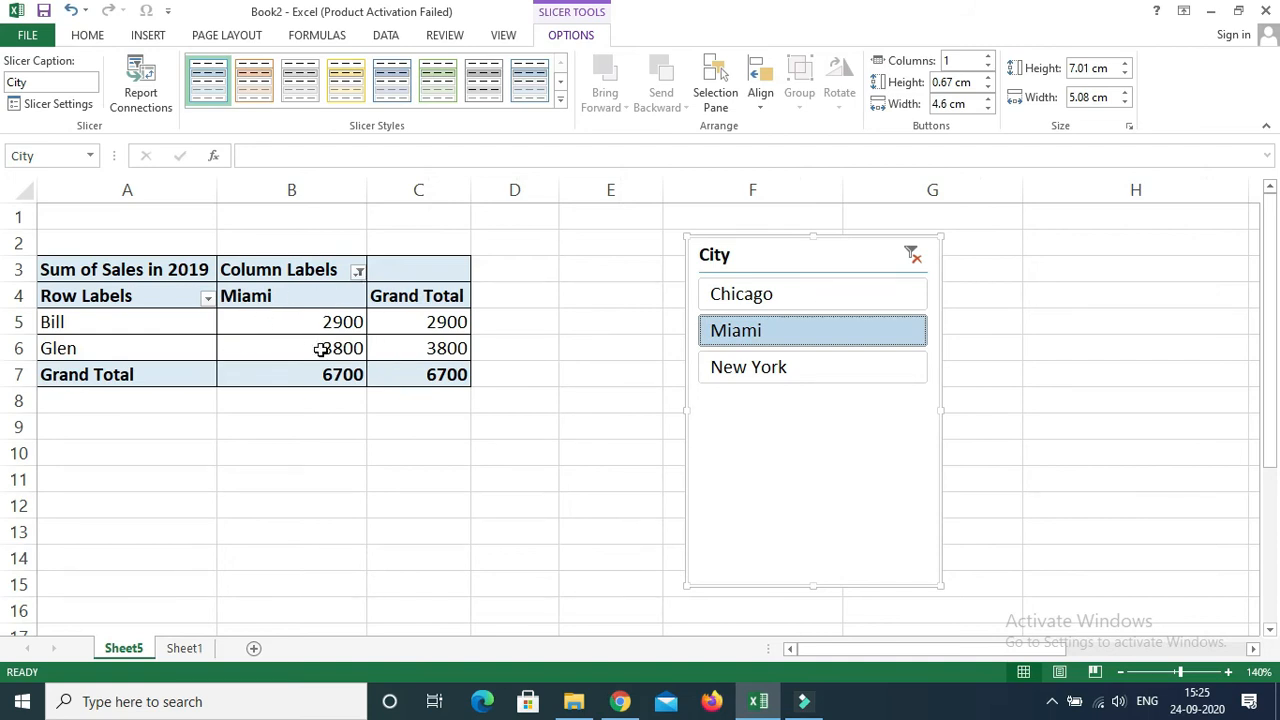
{"action": "left_click", "coordinate": [756, 374]}
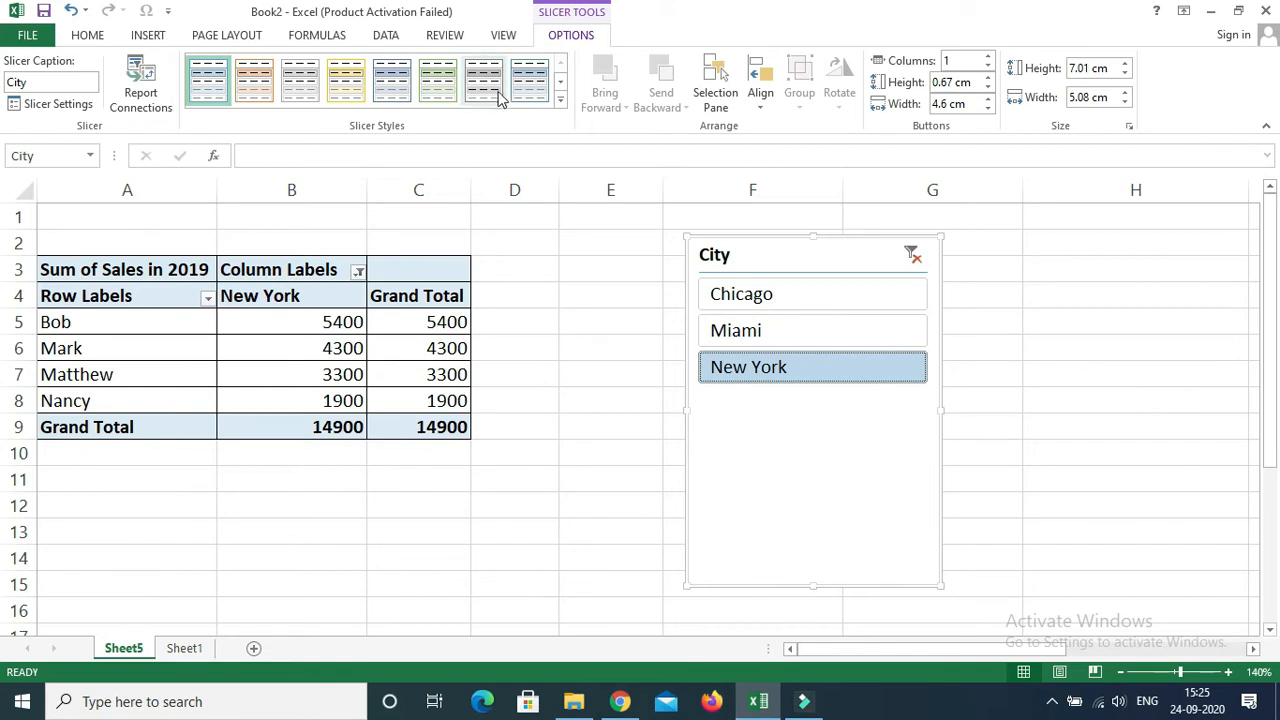
{"action": "left_click", "coordinate": [560, 100]}
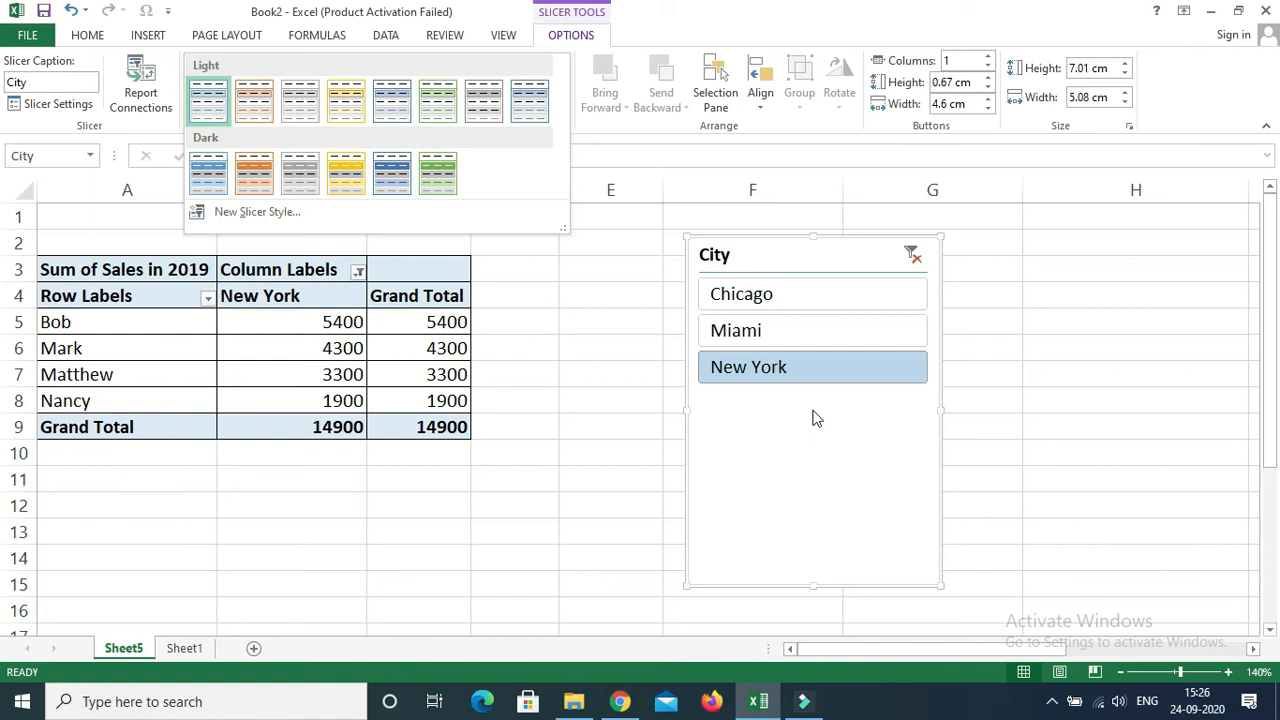
{"action": "left_click", "coordinate": [816, 258]}
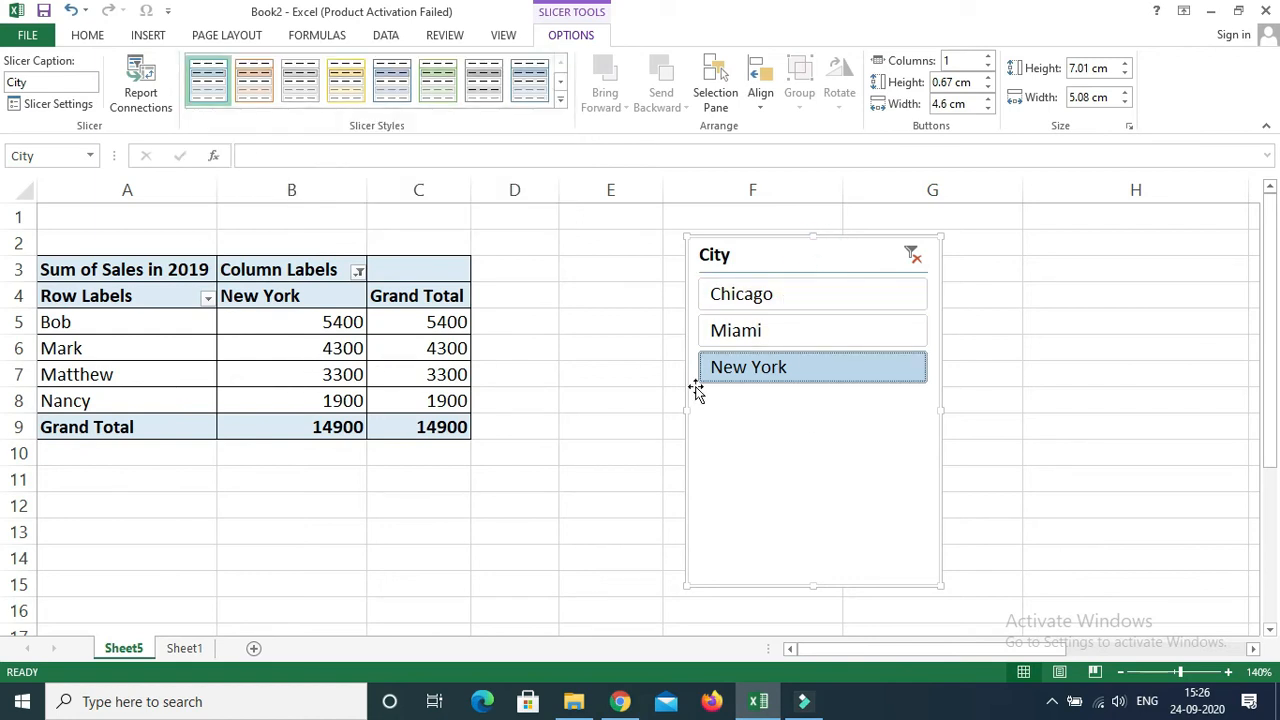
Clear the City slicer's filter and delete the slicer from the sheet
{"action": "left_click", "coordinate": [914, 257]}
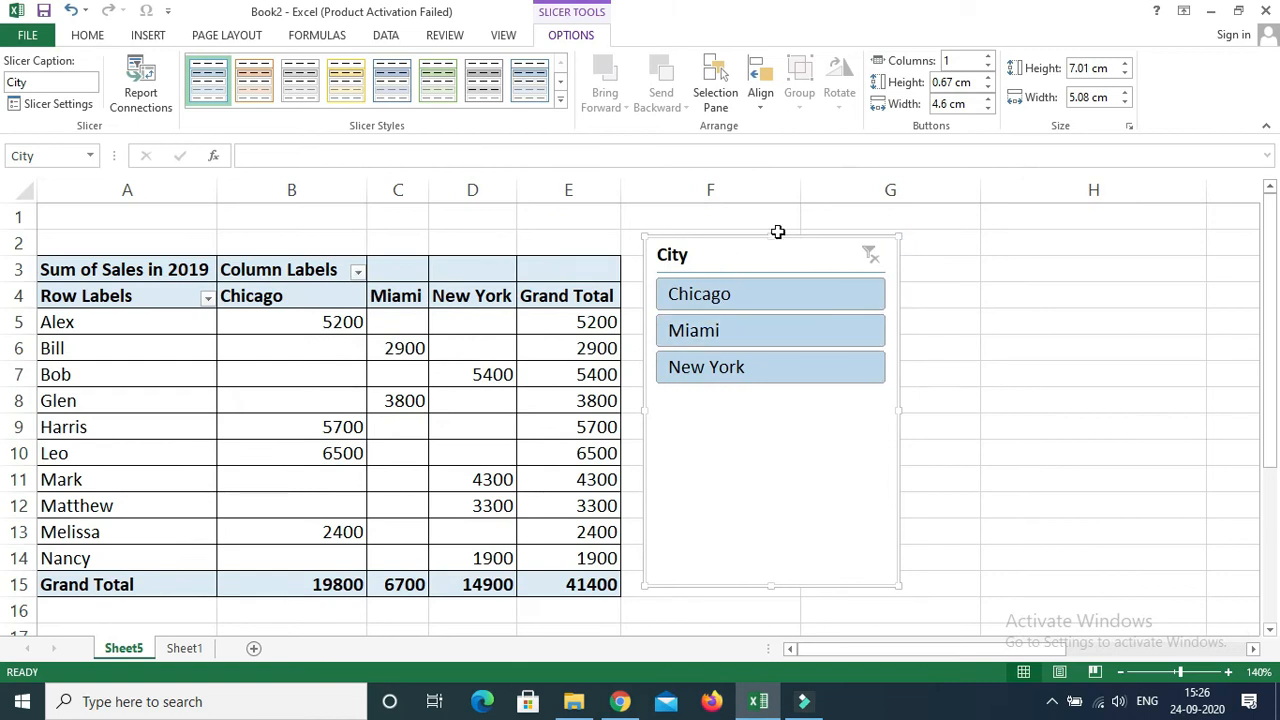
{"action": "left_click_drag", "start_coordinate": [740, 240], "coordinate": [799, 229]}
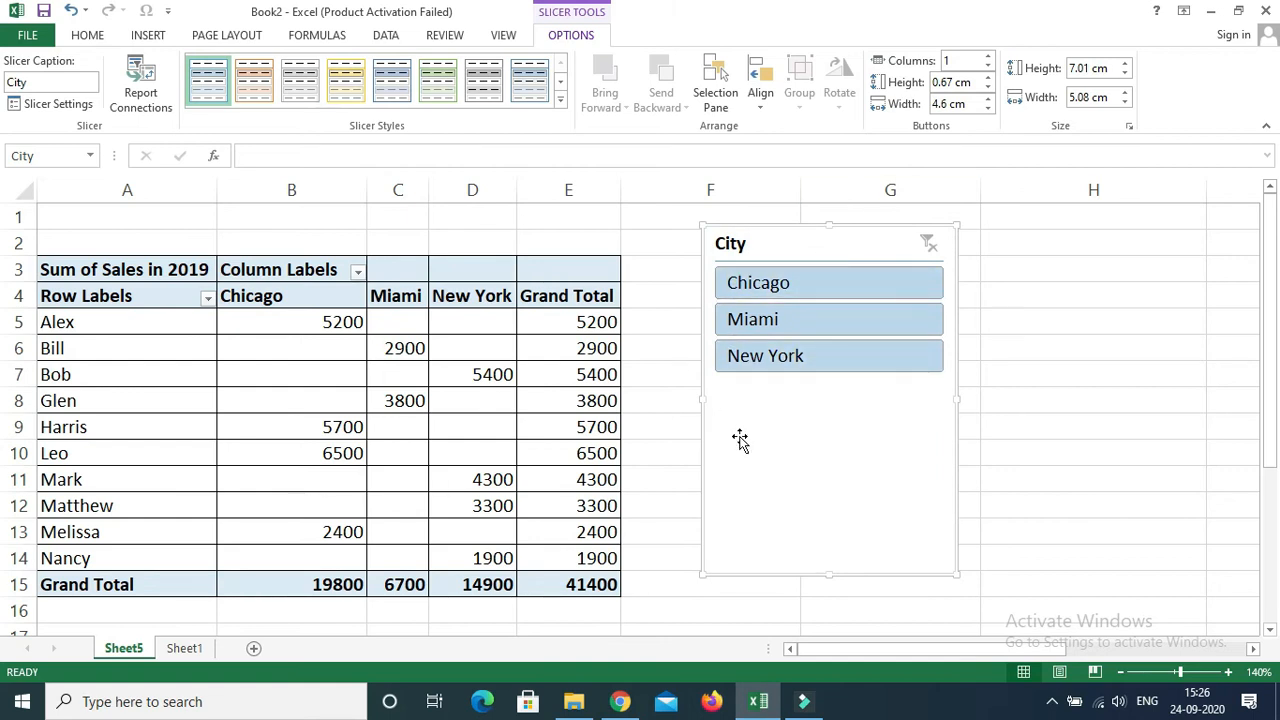
{"action": "key", "text": "Delete"}
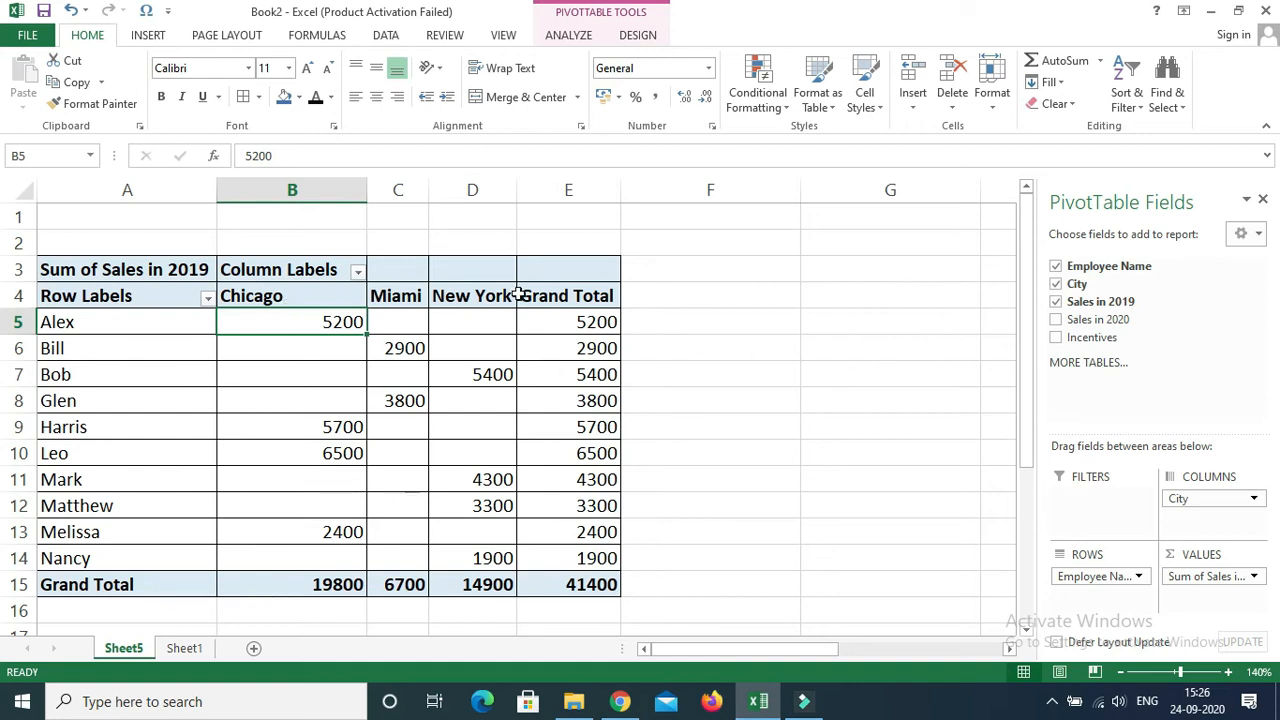
Review the city column headings in B4:D4 and rename Sheet5 as Pivot
{"action": "left_click", "coordinate": [300, 298]}
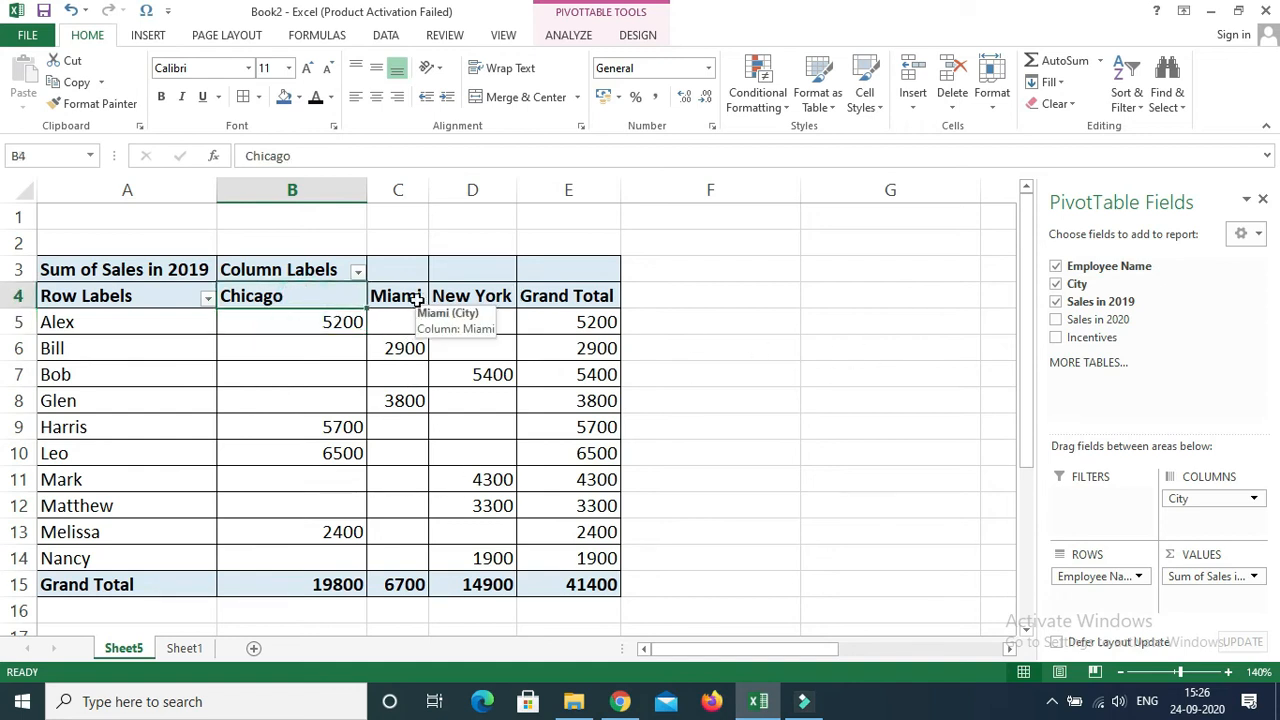
{"action": "left_click", "coordinate": [412, 296]}
{"action": "left_click", "coordinate": [448, 297]}
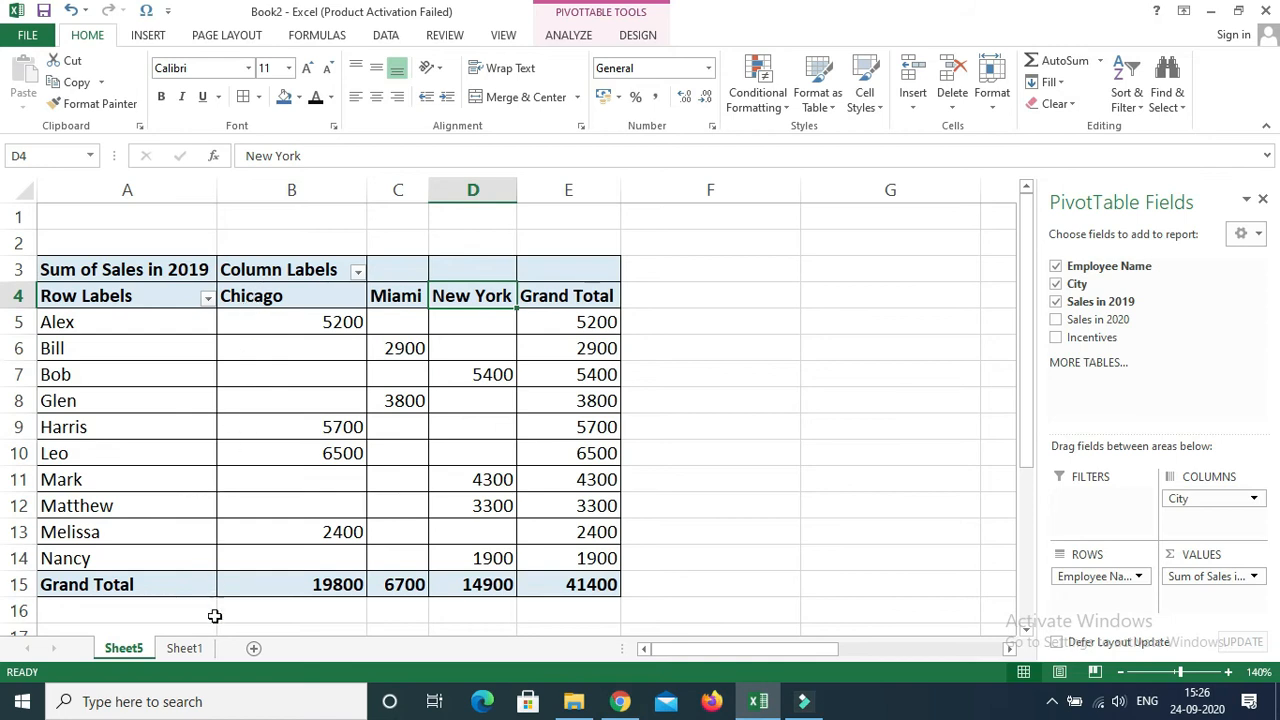
{"action": "left_click", "coordinate": [137, 648]}
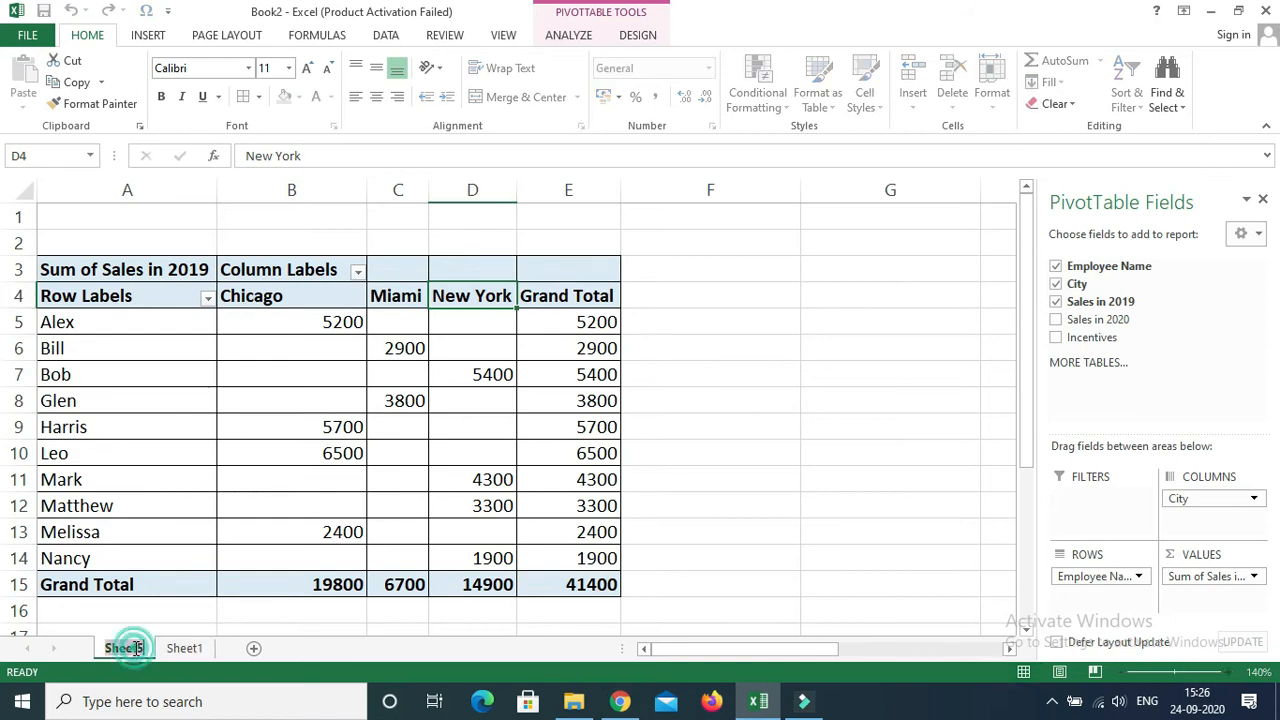
{"action": "type", "text": "Pivot"}
{"action": "key", "text": "Return"}
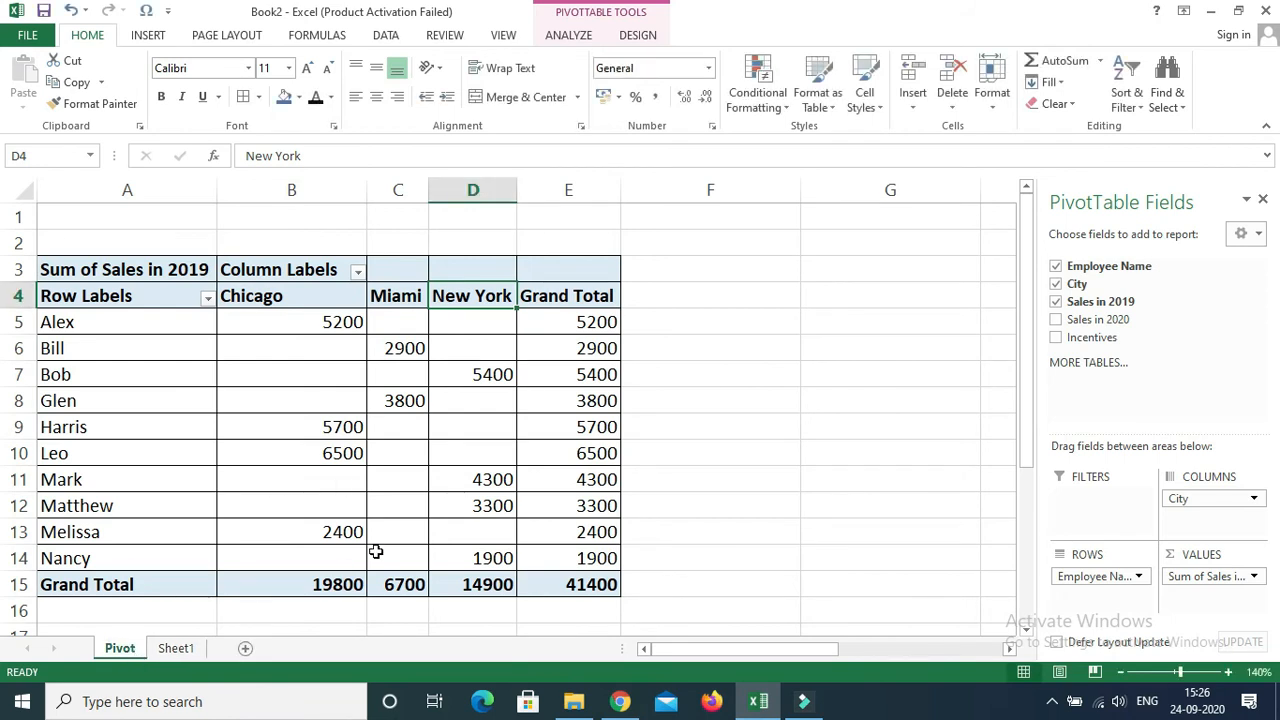
Move the City field of the pivot table from Columns to Filters
{"action": "left_click", "coordinate": [272, 296]}
{"action": "left_click", "coordinate": [383, 294]}
{"action": "left_click", "coordinate": [456, 295]}
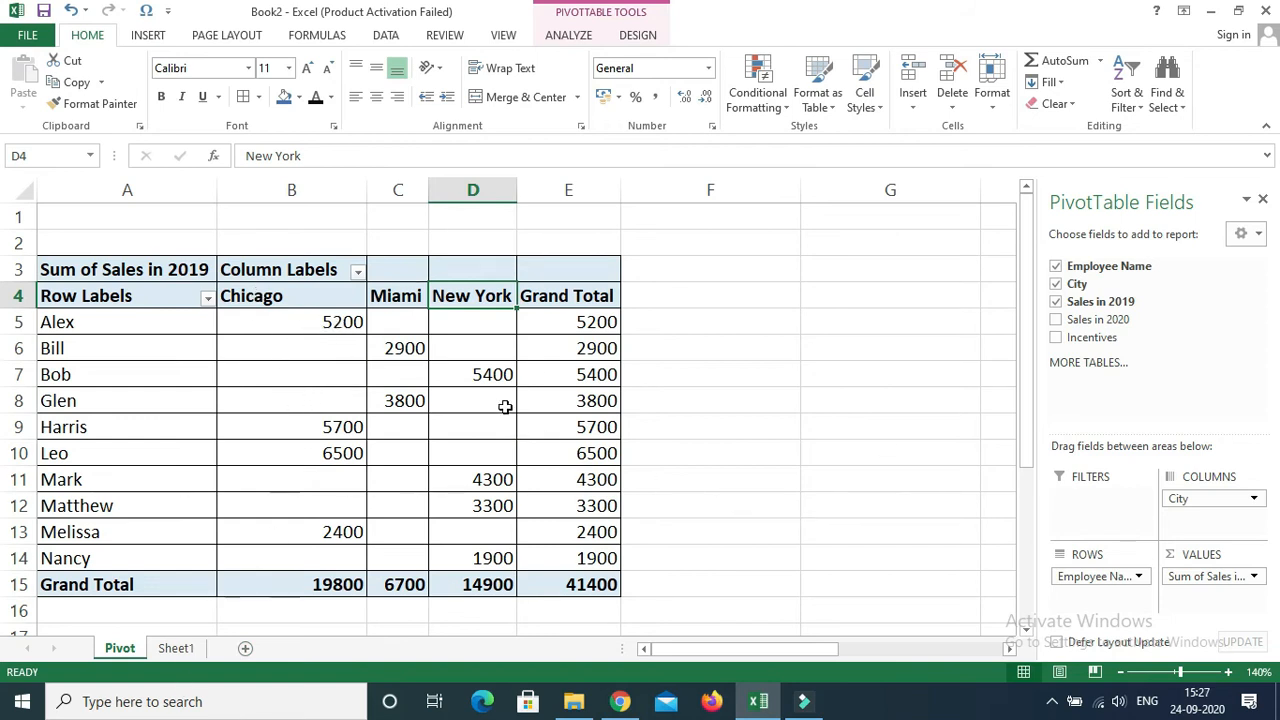
{"action": "left_click", "coordinate": [267, 305]}
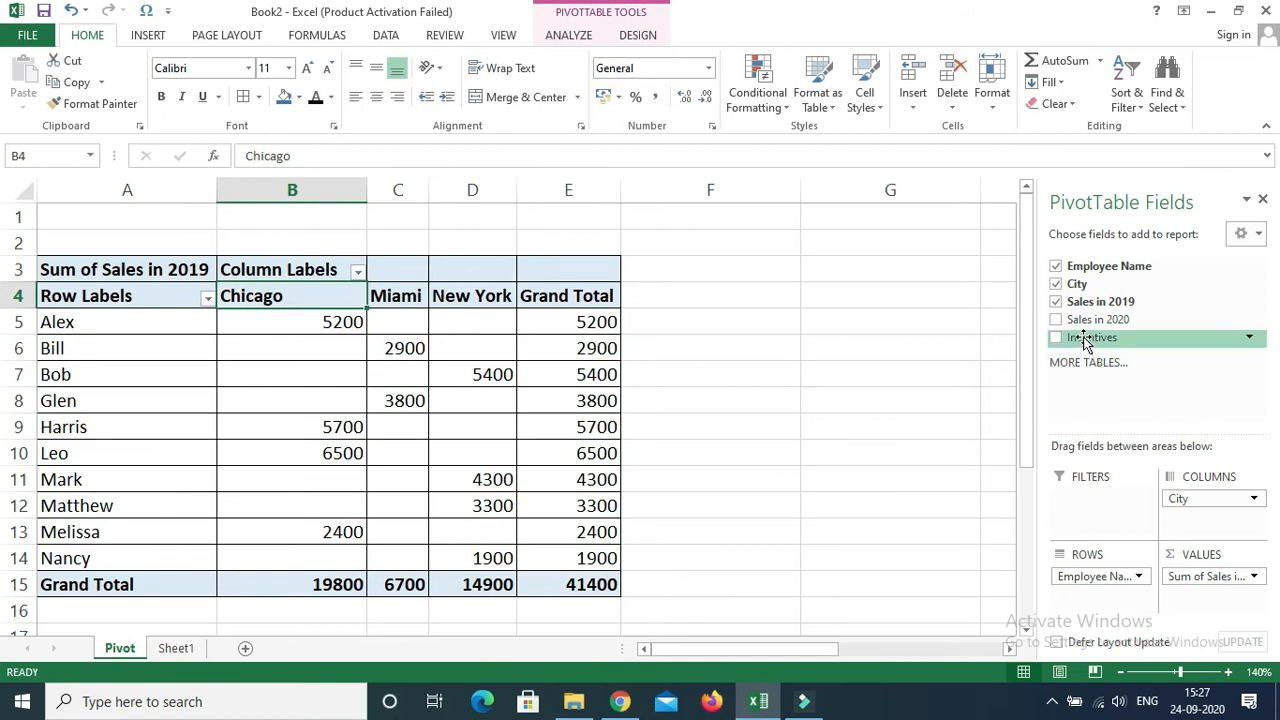
{"action": "left_click", "coordinate": [1077, 284]}
{"action": "left_click_drag", "start_coordinate": [1077, 284], "coordinate": [1068, 498]}
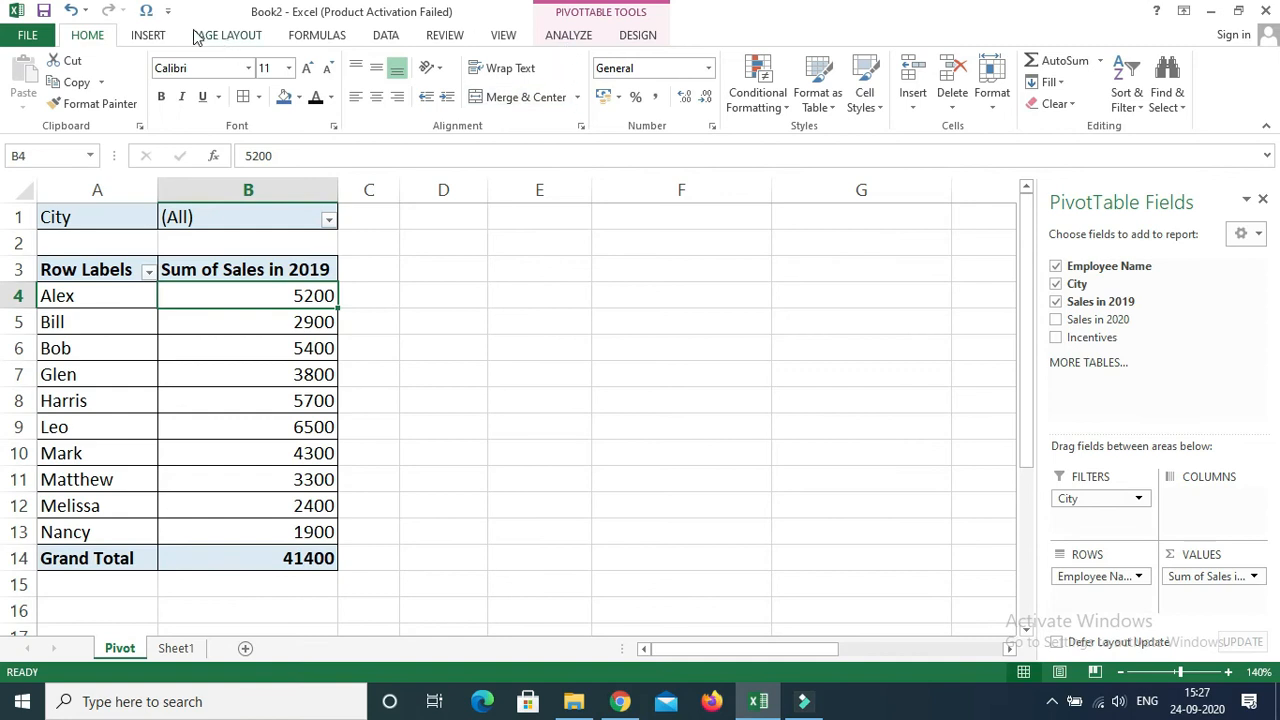
Generate a separate report filter page for each value of the City field and view the Miami sheet
{"action": "left_click", "coordinate": [542, 35]}
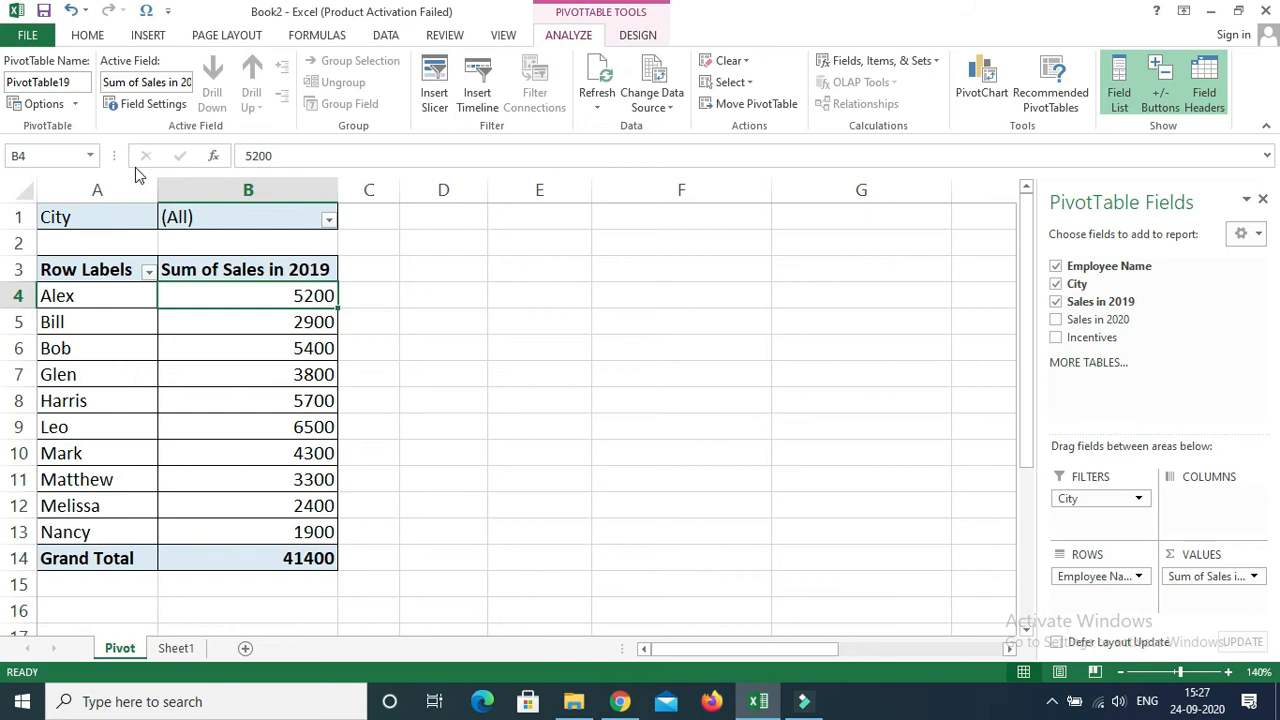
{"action": "left_click", "coordinate": [74, 105]}
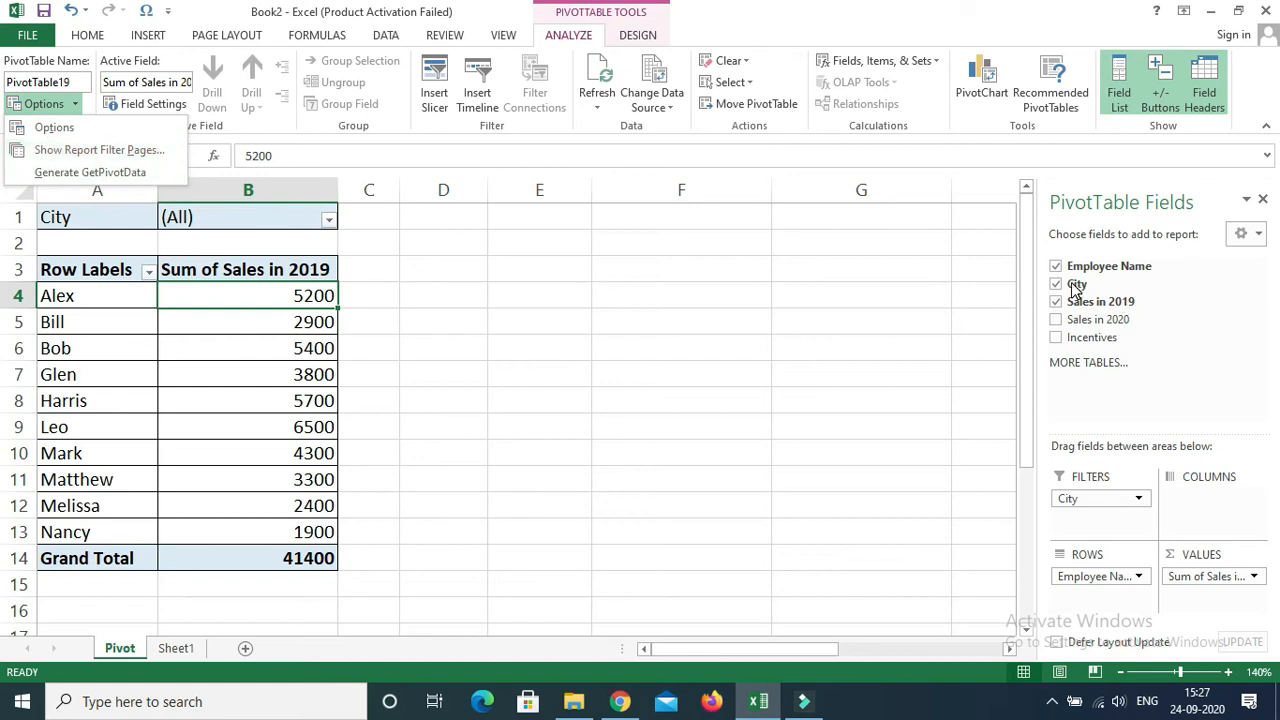
{"action": "left_click", "coordinate": [1230, 672]}
{"action": "scroll", "coordinate": [733, 509], "scroll_direction": "up", "scroll_amount": 1}
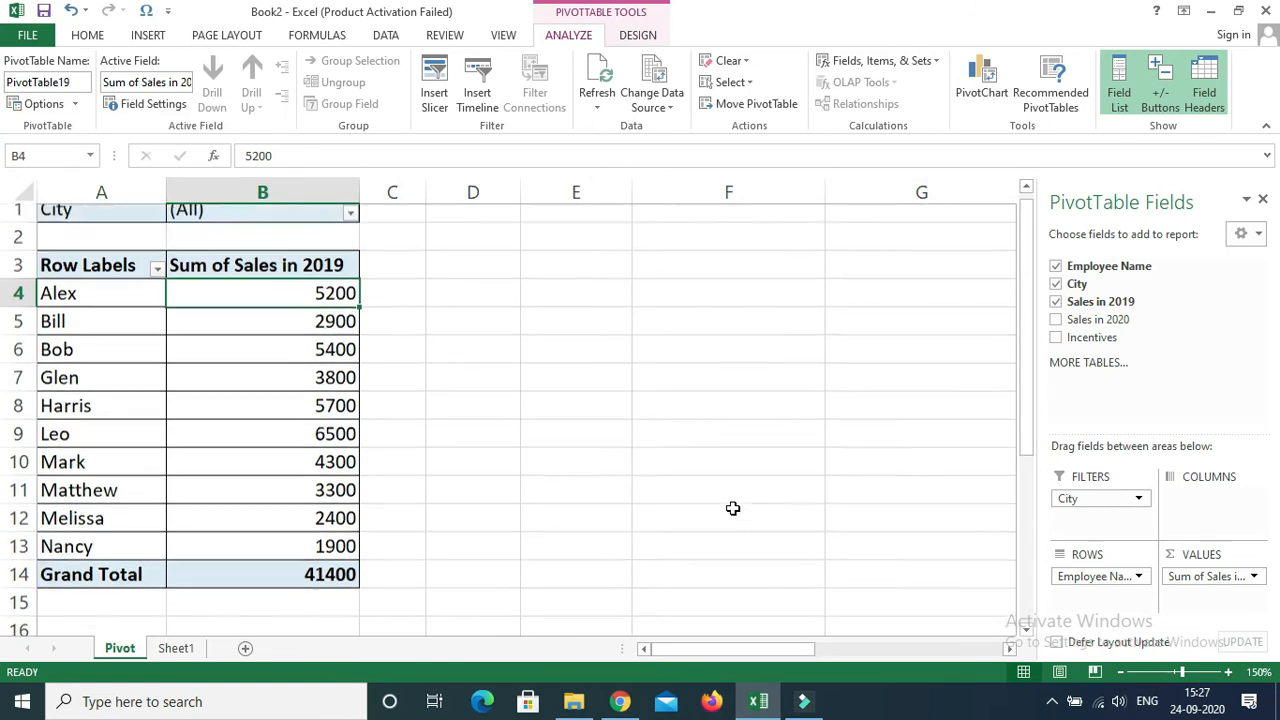
{"action": "left_click", "coordinate": [75, 105]}
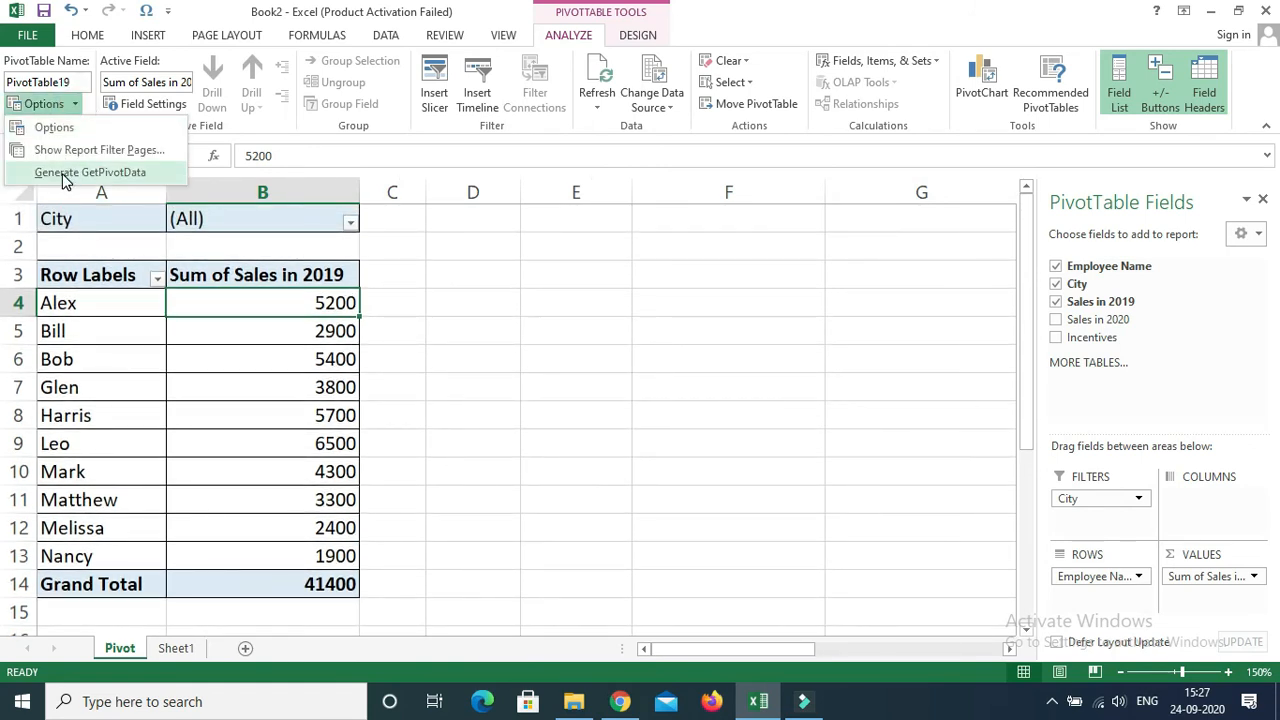
{"action": "left_click", "coordinate": [67, 152]}
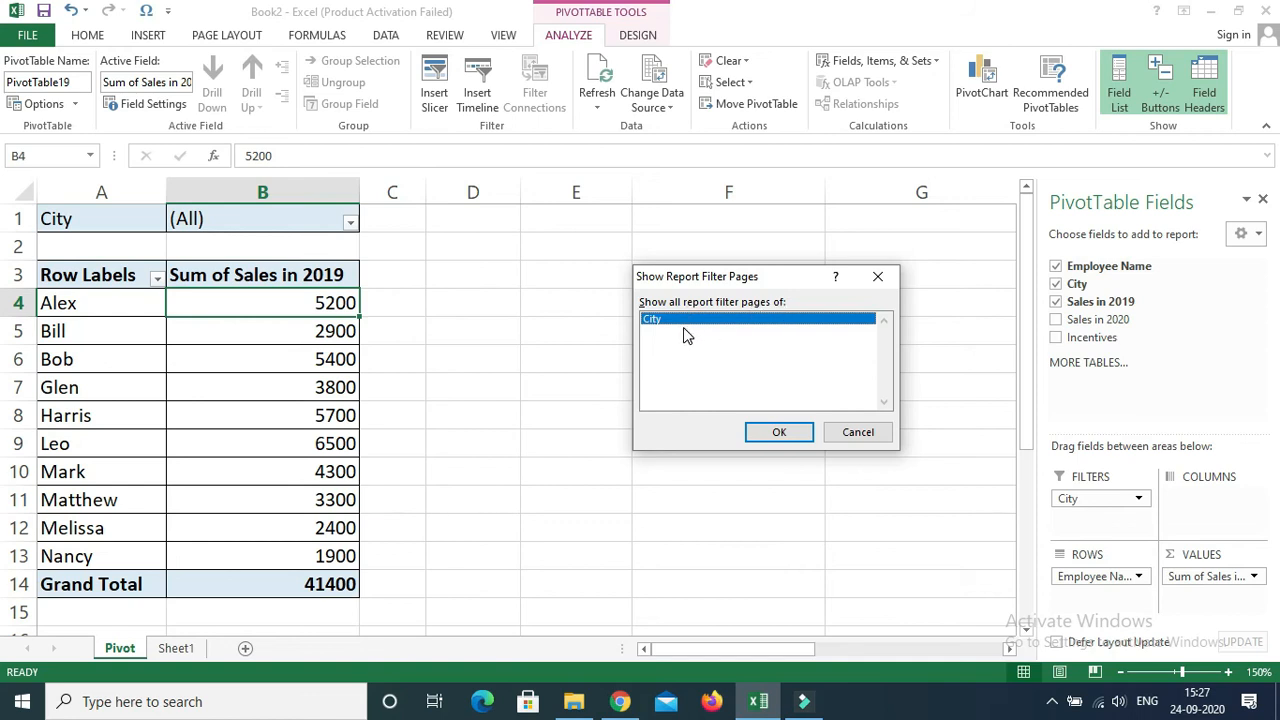
{"action": "left_click", "coordinate": [772, 433]}
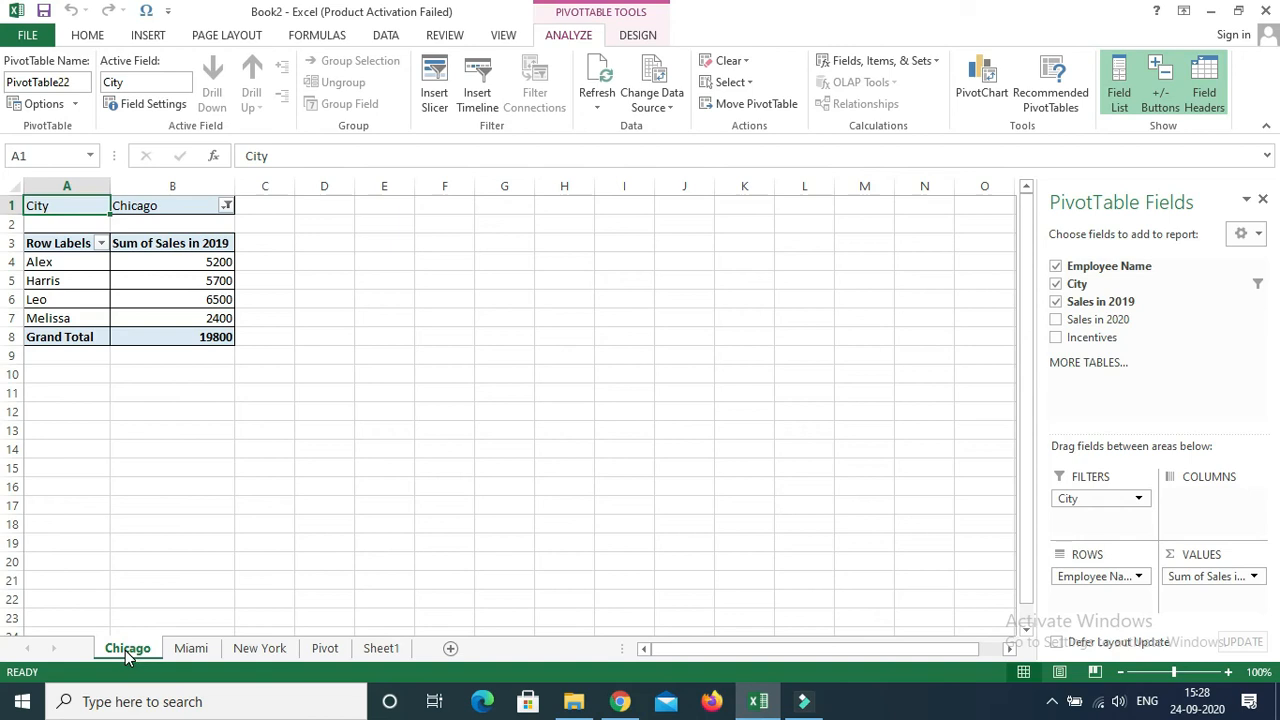
{"action": "left_click", "coordinate": [190, 649]}
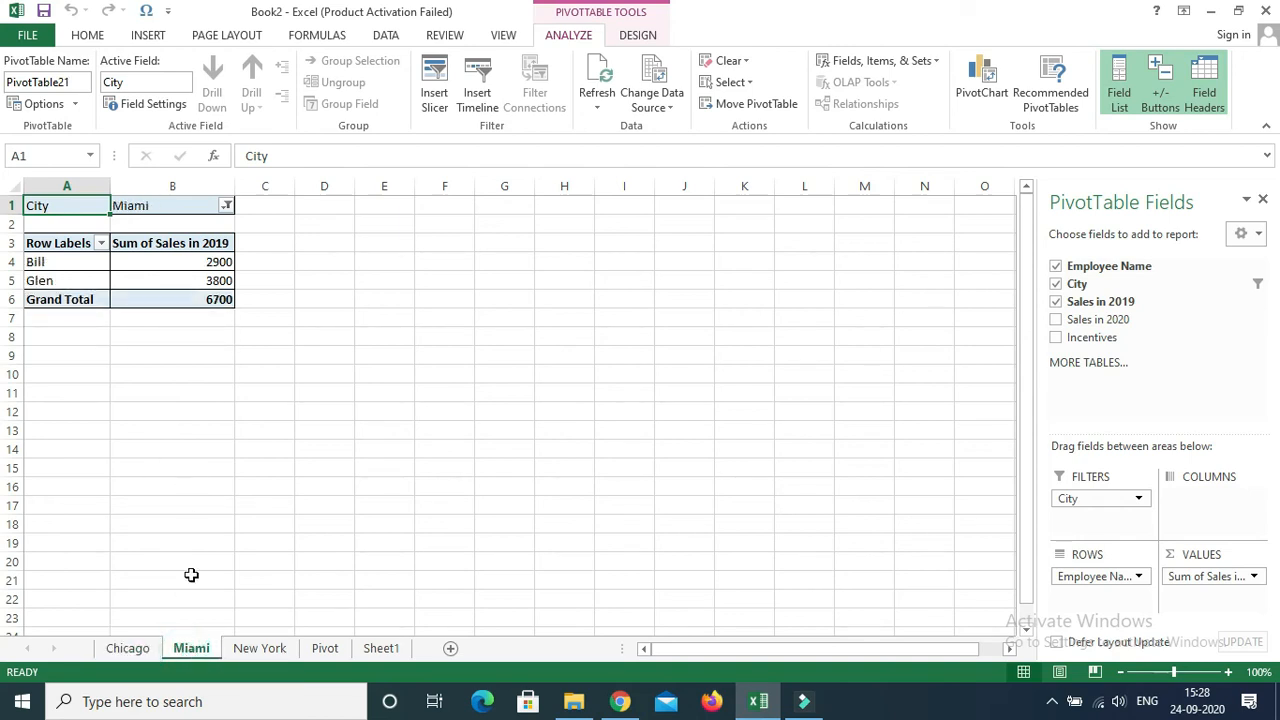
Review the New York sheet's pivot table at 130% zoom
{"action": "left_click", "coordinate": [255, 649]}
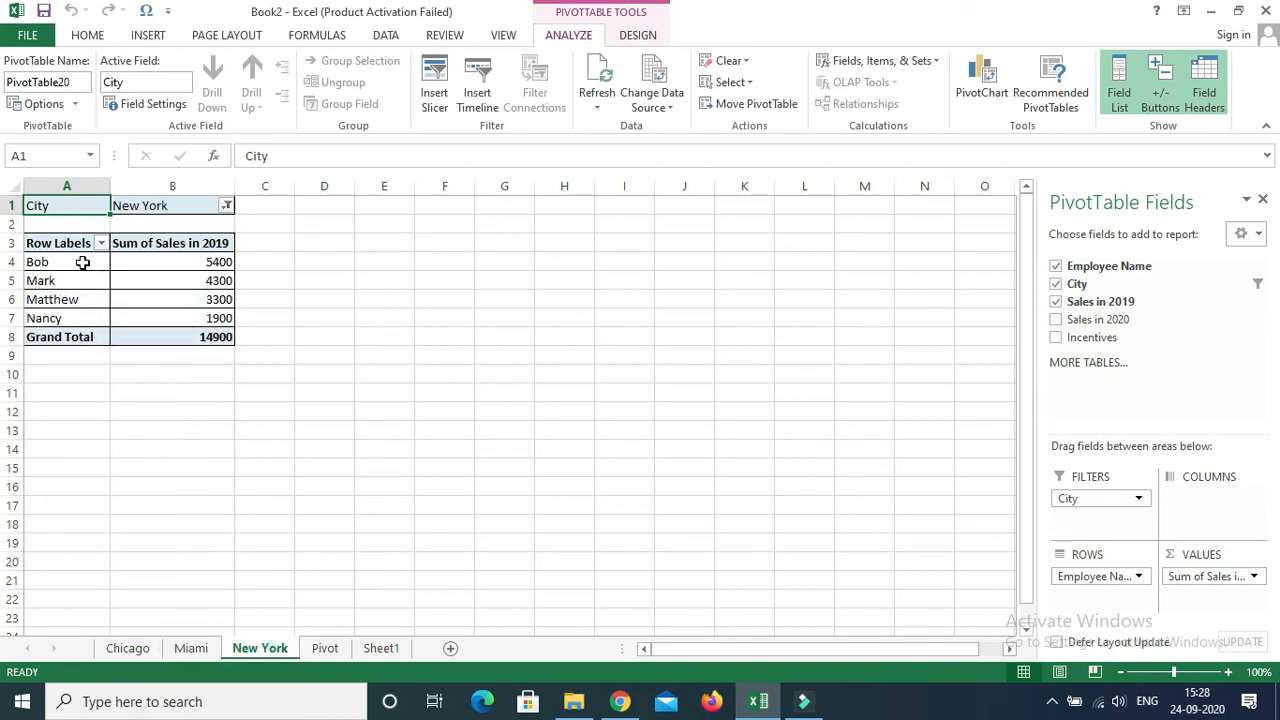
{"action": "left_click", "coordinate": [1228, 672]}
{"action": "left_click", "coordinate": [1228, 672]}
{"action": "left_click", "coordinate": [1228, 672]}
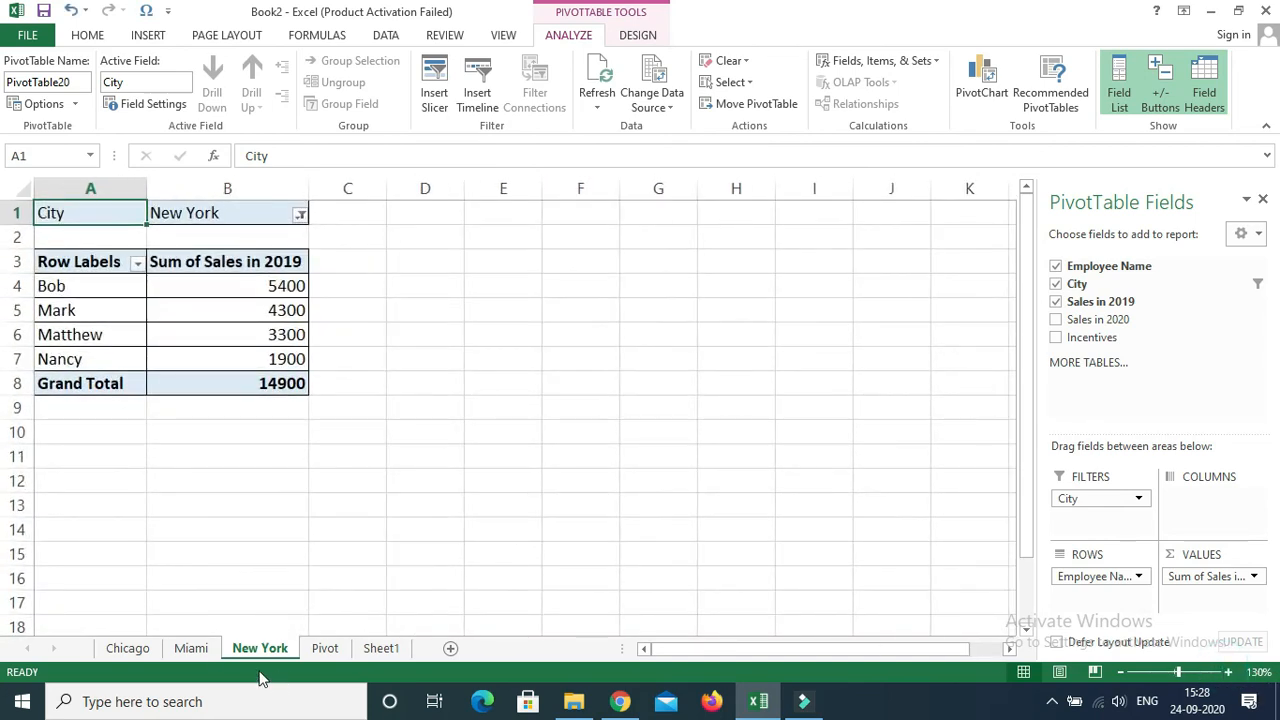
Review the Miami sheet's pivot table at 160% zoom
{"action": "left_click", "coordinate": [190, 648]}
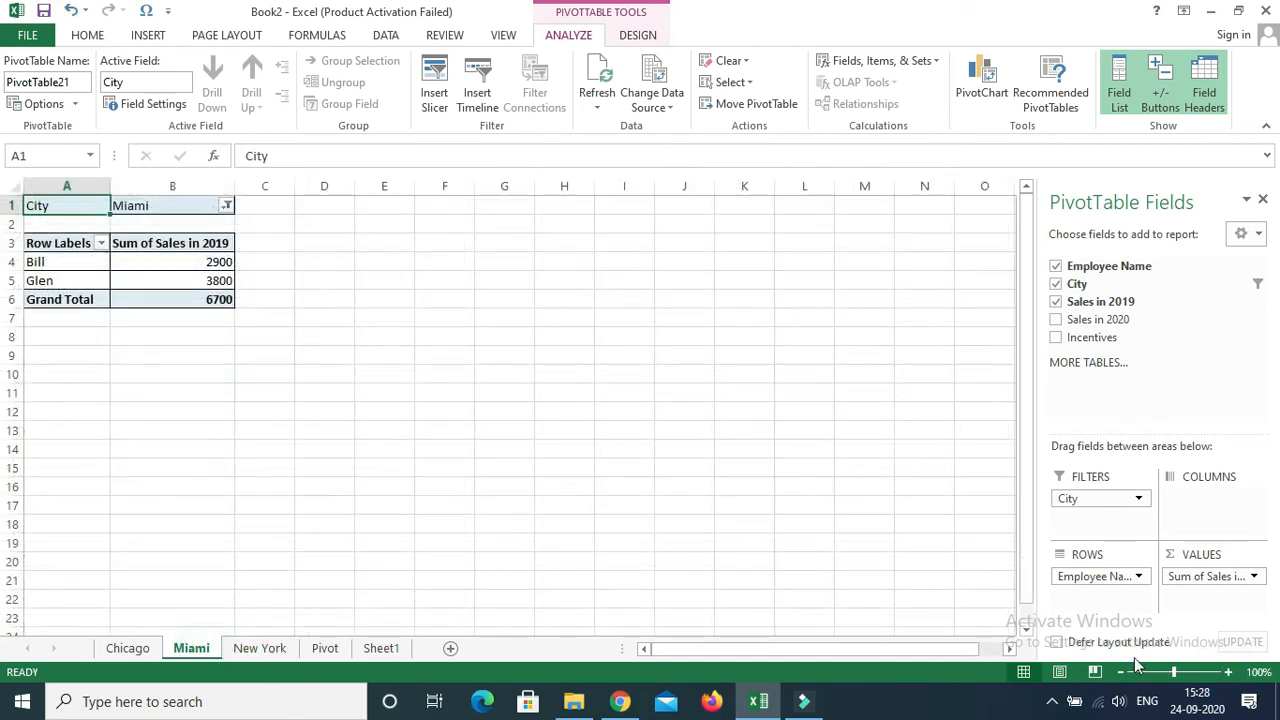
{"action": "left_click", "coordinate": [1228, 672]}
{"action": "left_click", "coordinate": [1228, 672]}
{"action": "left_click", "coordinate": [1228, 672]}
{"action": "left_click", "coordinate": [1228, 672]}
{"action": "left_click", "coordinate": [1228, 672]}
{"action": "left_click", "coordinate": [1228, 672]}
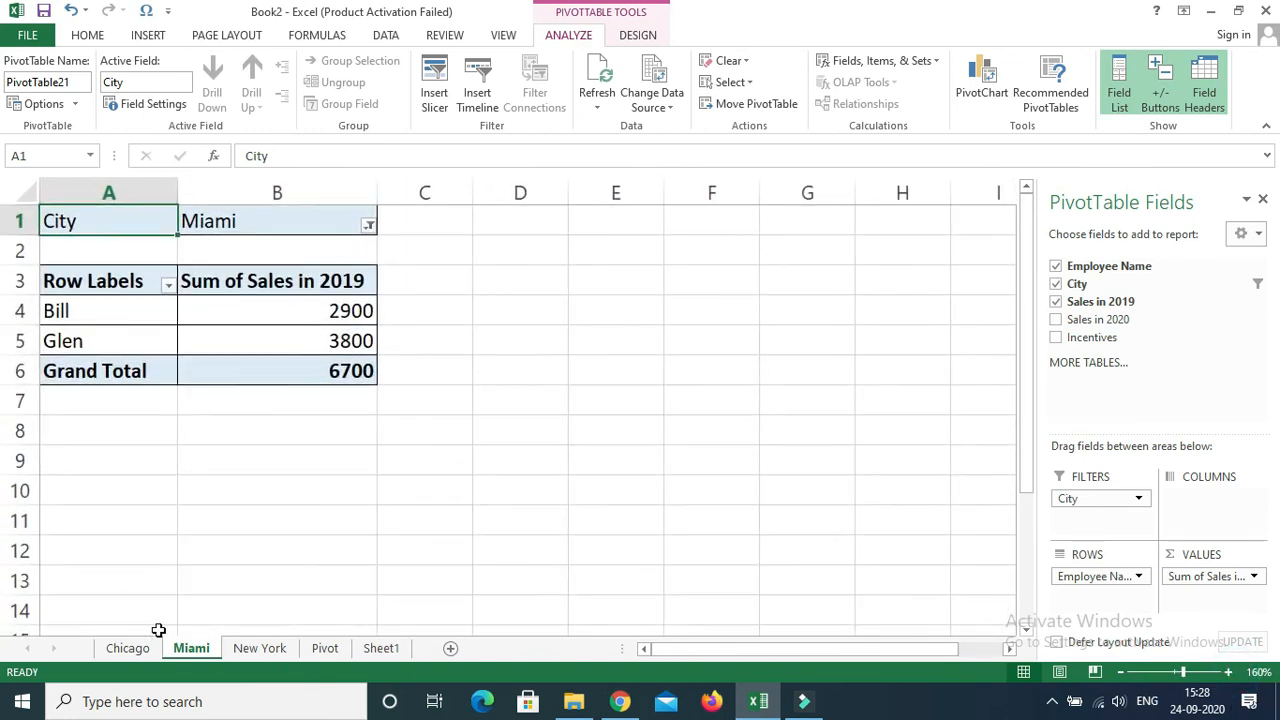
Review the Chicago sheet's pivot table at 150% zoom
{"action": "left_click", "coordinate": [127, 648]}
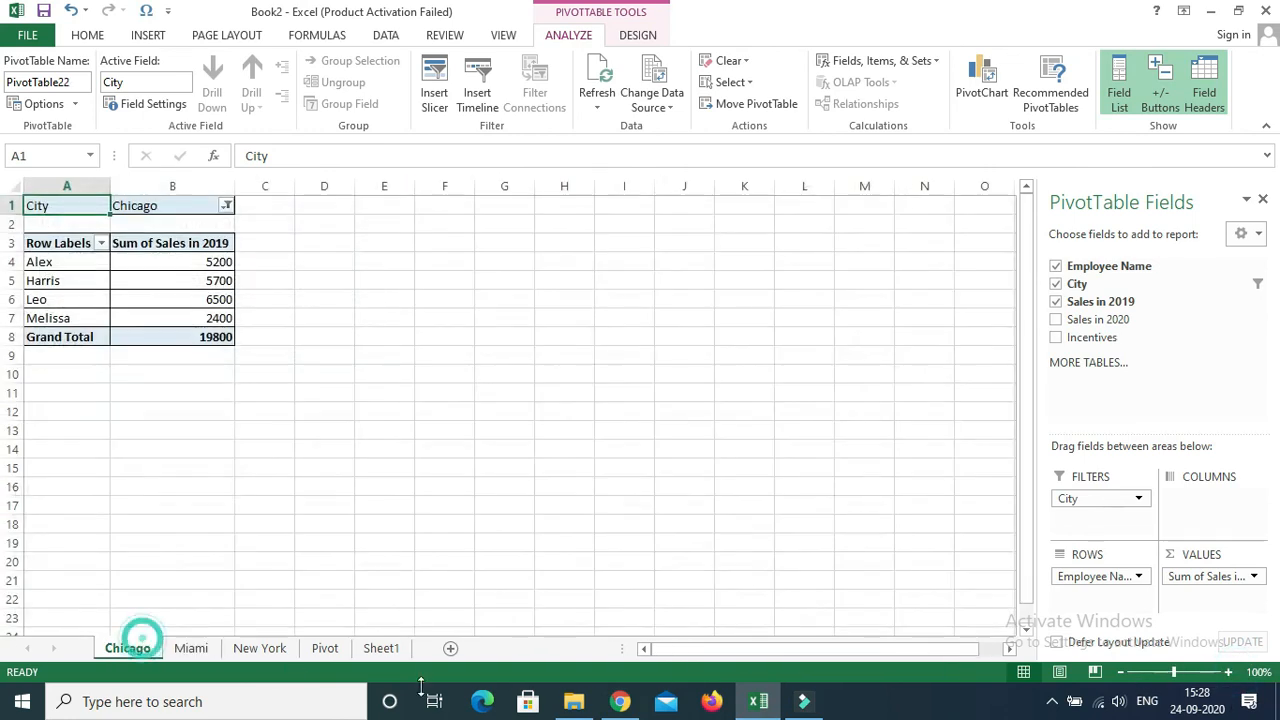
{"action": "left_click", "coordinate": [1228, 672]}
{"action": "left_click", "coordinate": [1228, 672]}
{"action": "left_click", "coordinate": [1228, 672]}
{"action": "left_click", "coordinate": [1228, 672]}
{"action": "left_click", "coordinate": [1228, 672]}
{"action": "left_click", "coordinate": [420, 412]}
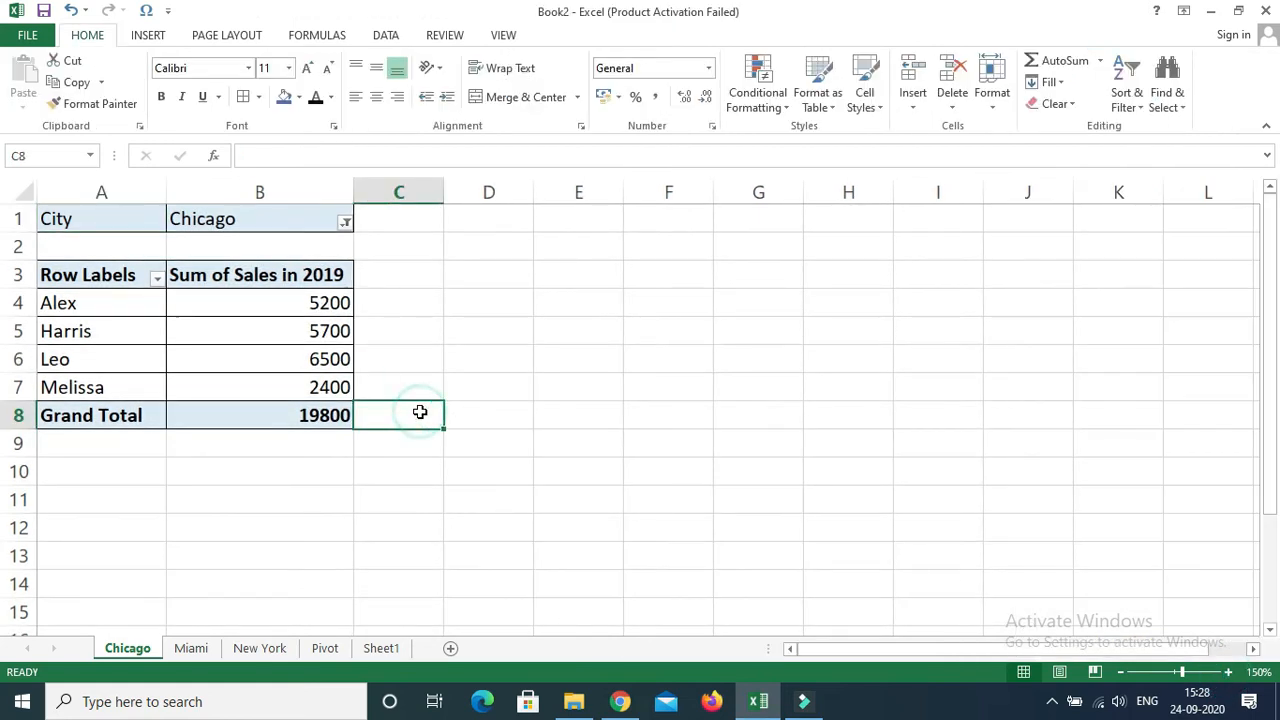
Look up the Show Report Filter Pages option for the Chicago sheet's pivot table
{"action": "left_click", "coordinate": [194, 360]}
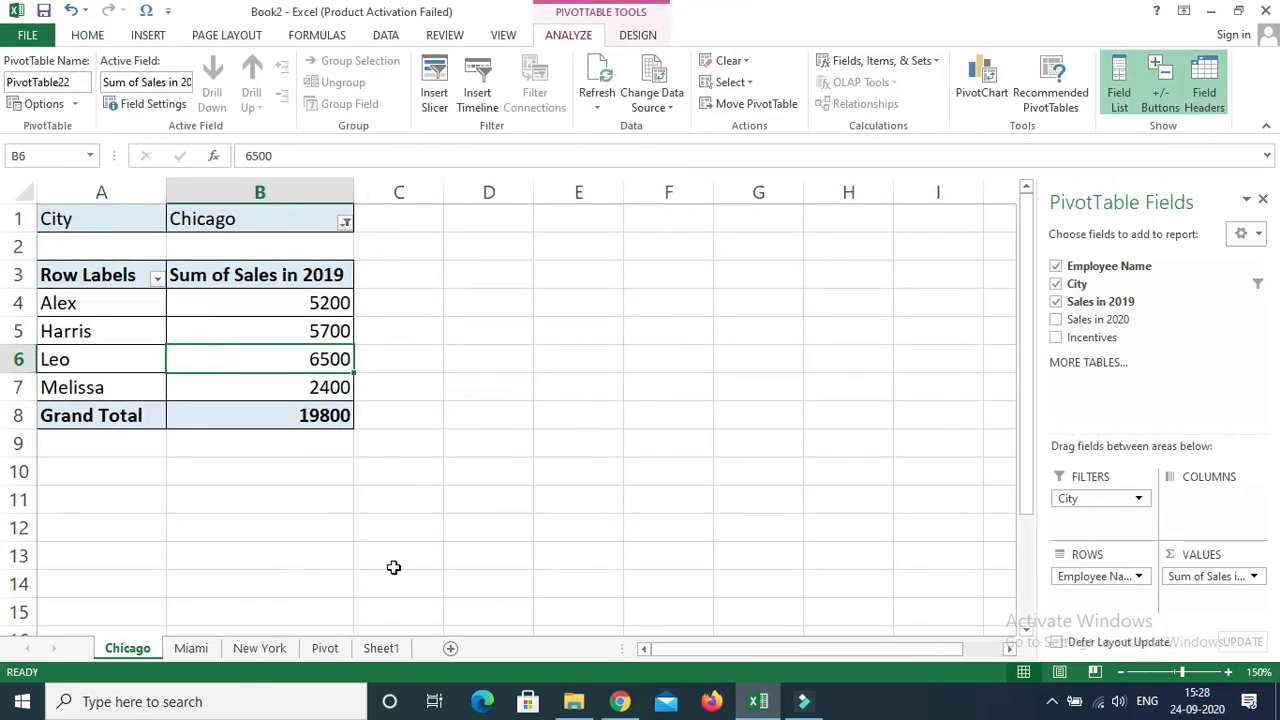
{"action": "left_click", "coordinate": [74, 103]}
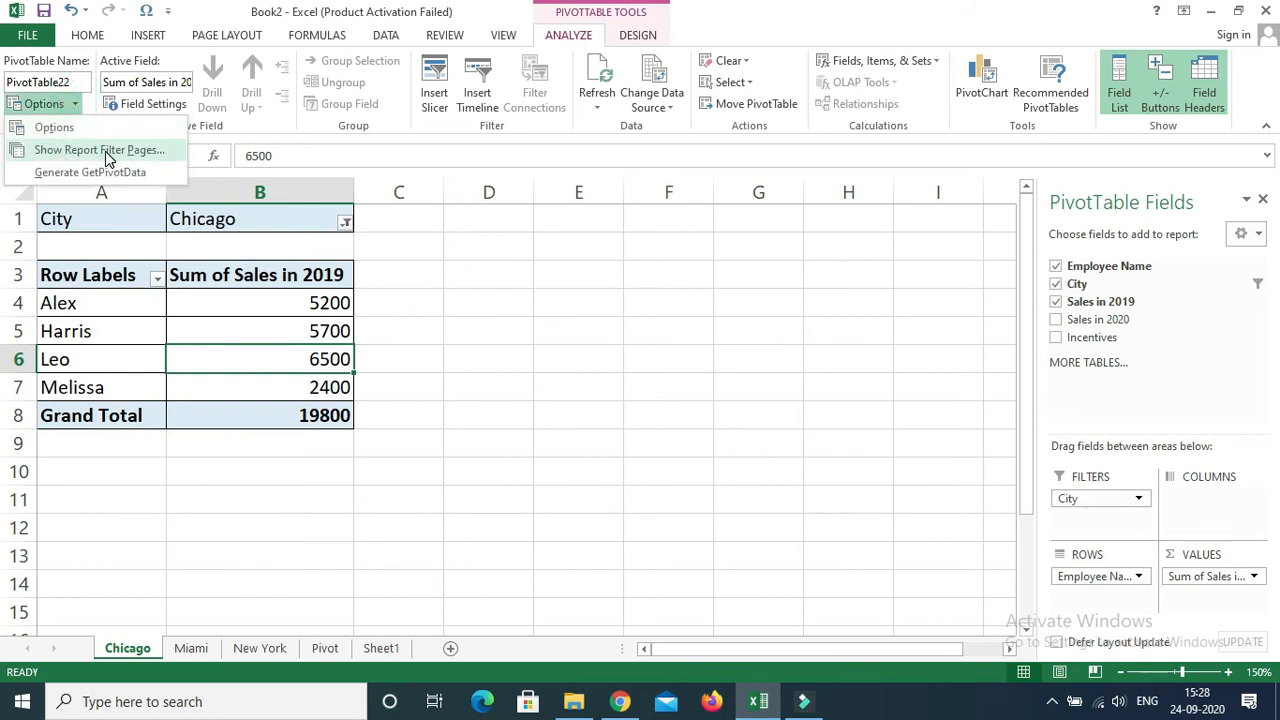
{"action": "left_click", "coordinate": [828, 398]}
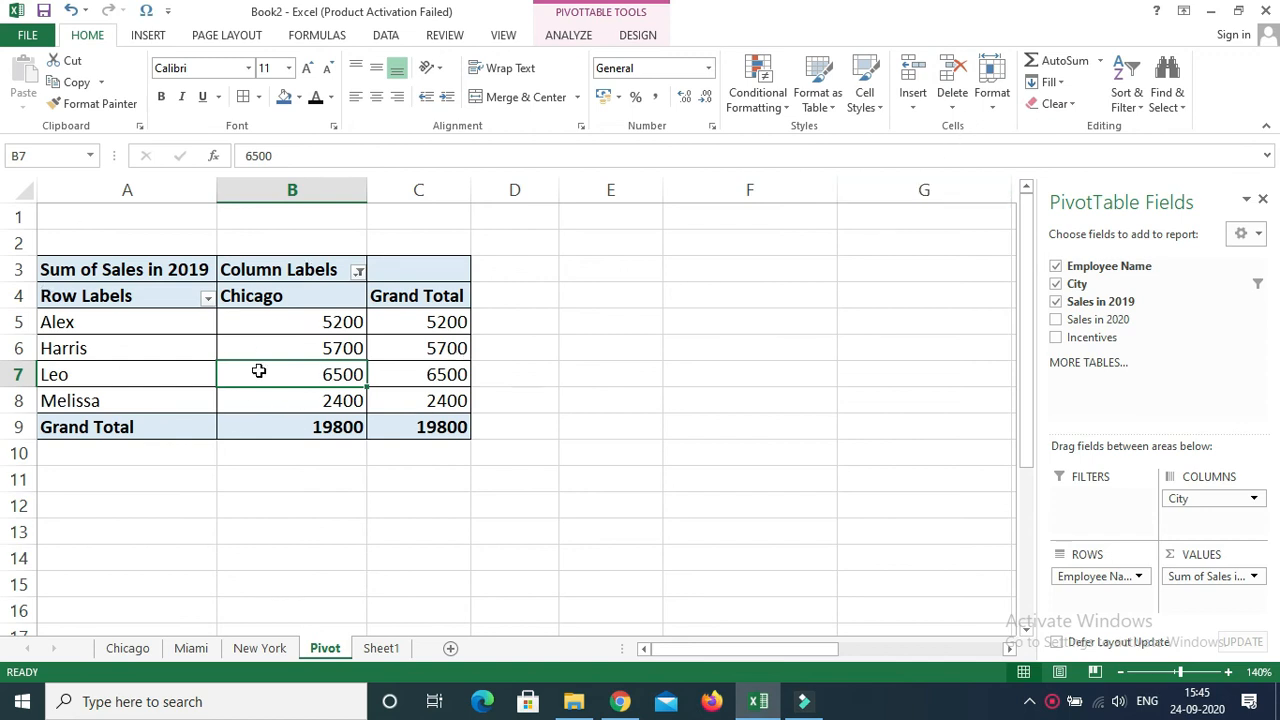
Insert a Clustered Column PivotChart on the Pivot sheet and resize it to about 6.18 by 9.24 cm beside the pivot table
{"action": "mouse_move", "coordinate": [258, 370]}
{"action": "left_click", "coordinate": [553, 38]}
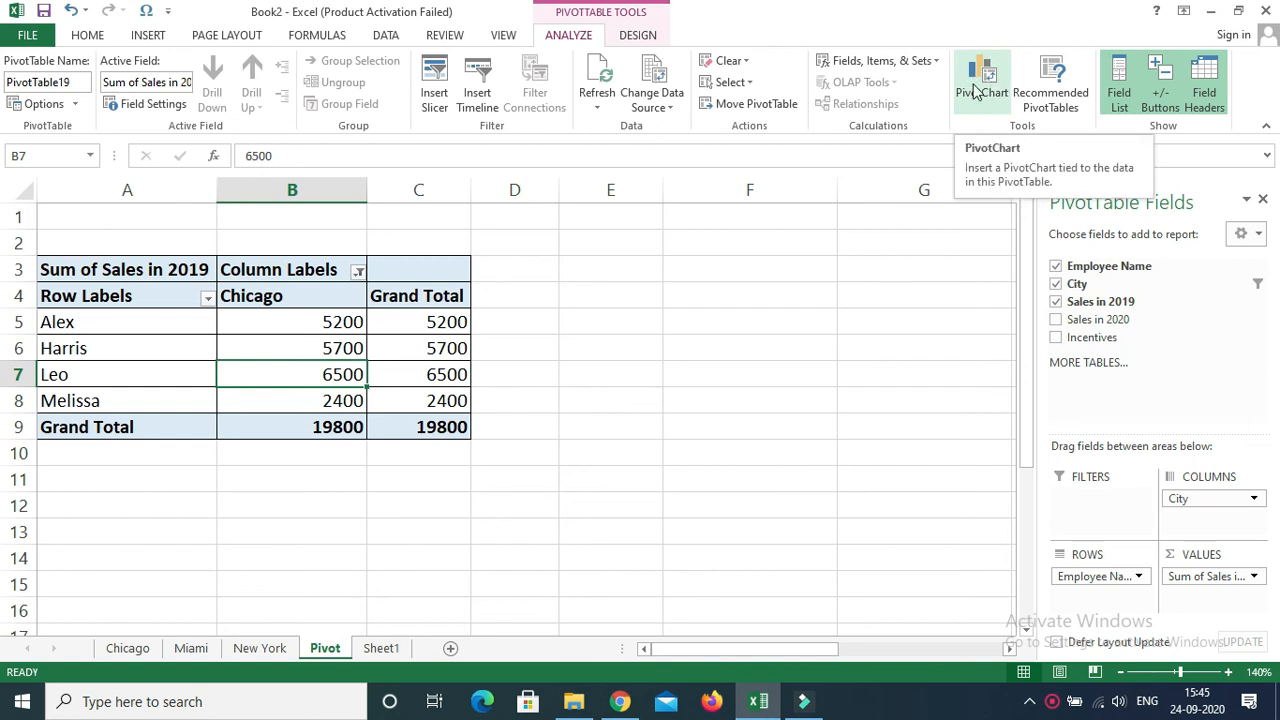
{"action": "left_click", "coordinate": [234, 342]}
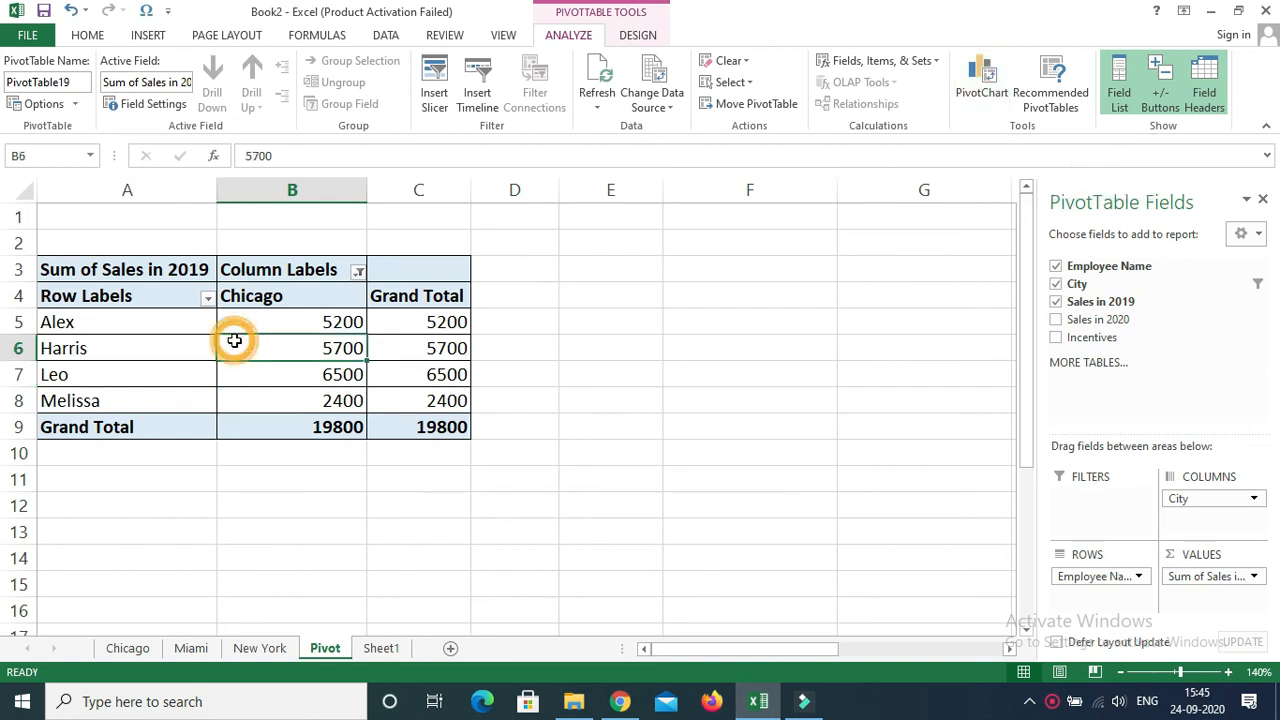
{"action": "left_click", "coordinate": [234, 323]}
{"action": "left_click", "coordinate": [144, 327]}
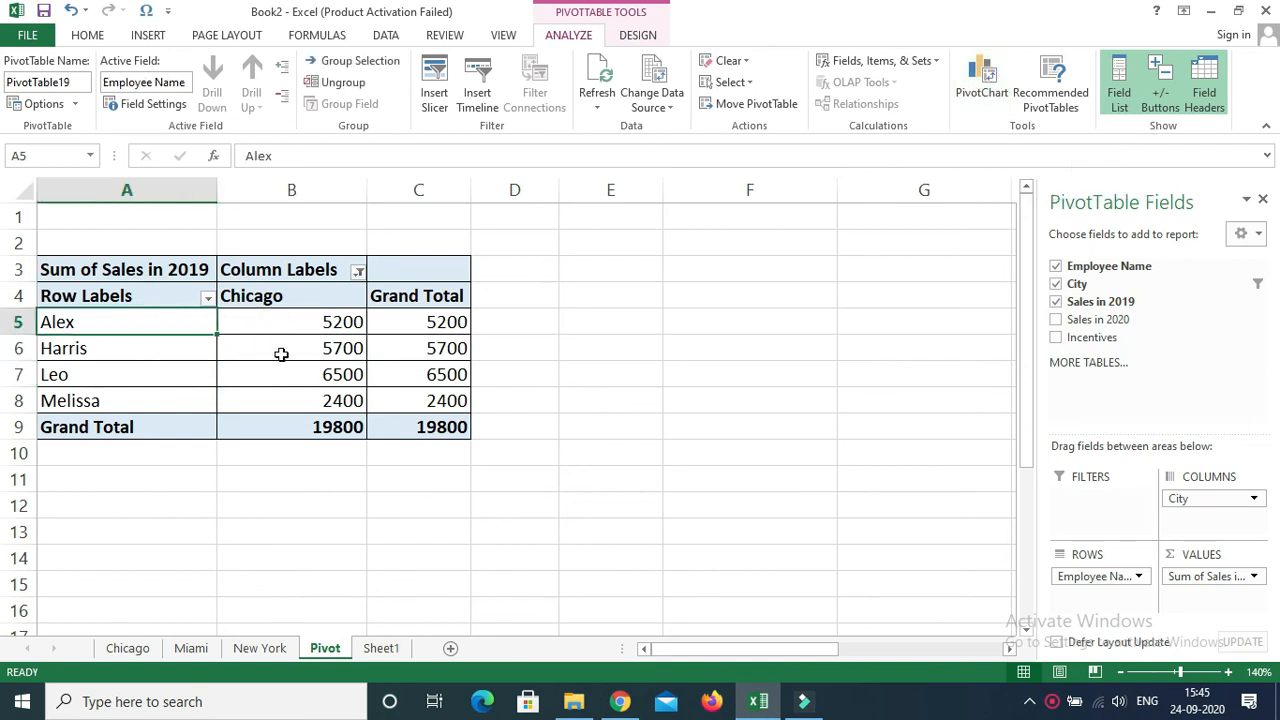
{"action": "left_click", "coordinate": [980, 90]}
{"action": "mouse_move", "coordinate": [677, 328]}
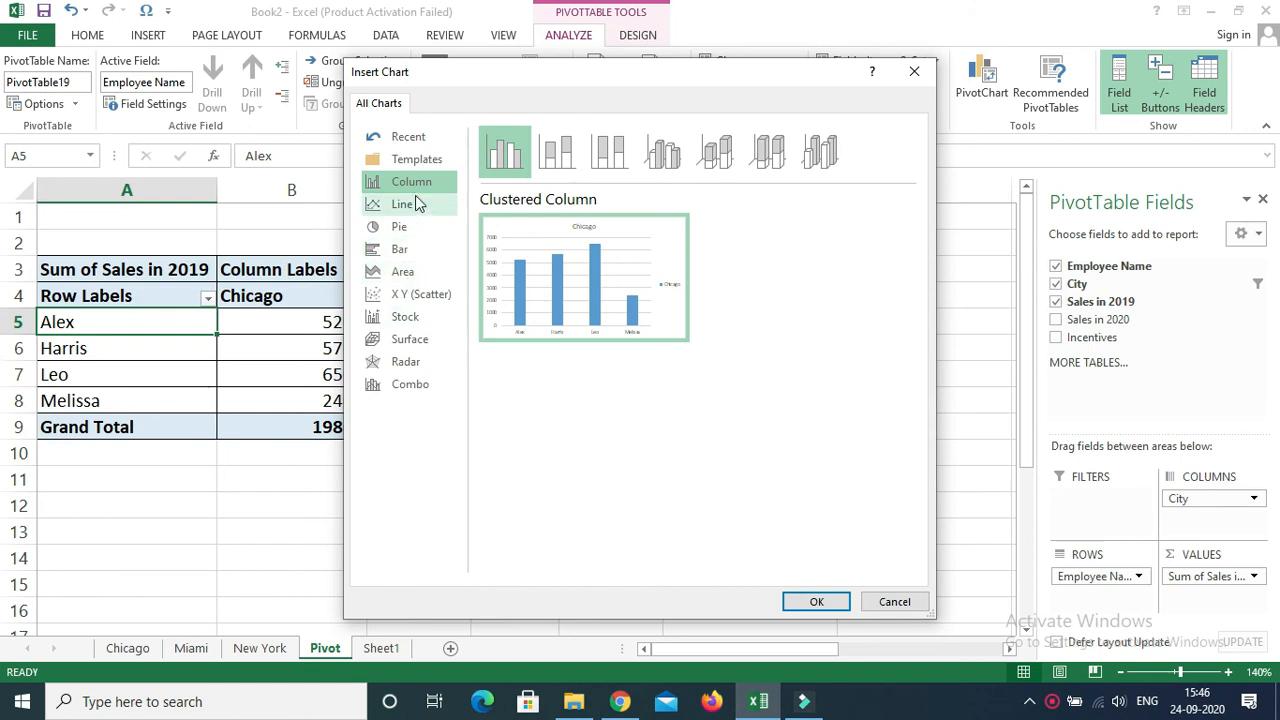
{"action": "left_click", "coordinate": [823, 601]}
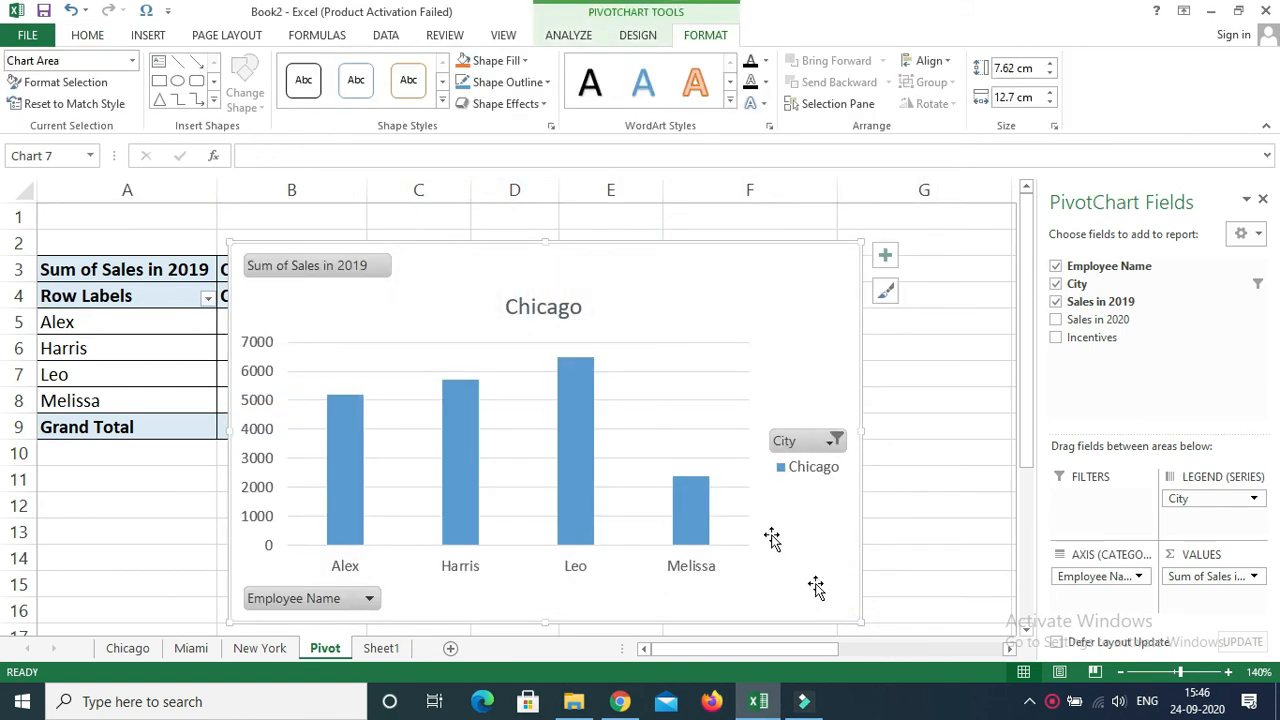
{"action": "left_click_drag", "start_coordinate": [230, 242], "coordinate": [409, 320]}
{"action": "mouse_move", "coordinate": [699, 345]}
{"action": "left_mouse_down"}
{"action": "mouse_move", "coordinate": [783, 334]}
{"action": "mouse_move", "coordinate": [794, 320]}
{"action": "mouse_move", "coordinate": [775, 293]}
{"action": "left_mouse_up"}
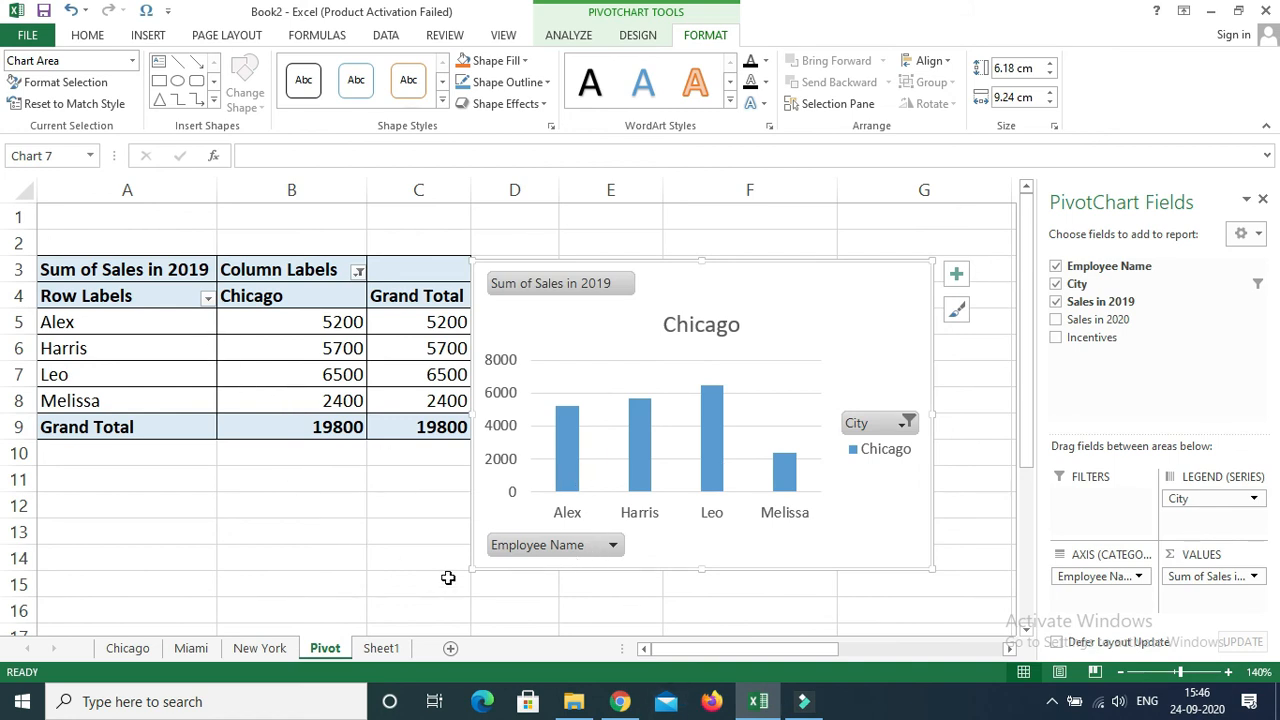
Add Miami and New York to the PivotChart's City filter and reposition the chart over the table's last columns
{"action": "left_click", "coordinate": [885, 423]}
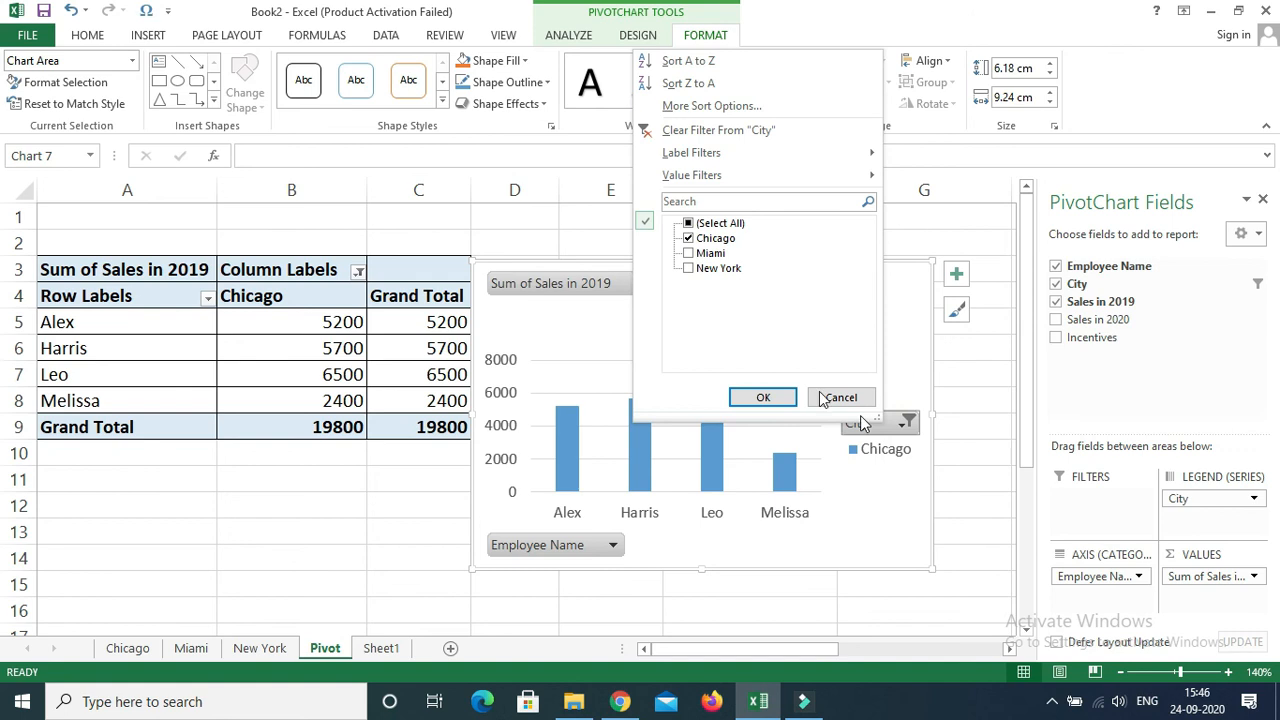
{"action": "left_click", "coordinate": [689, 254]}
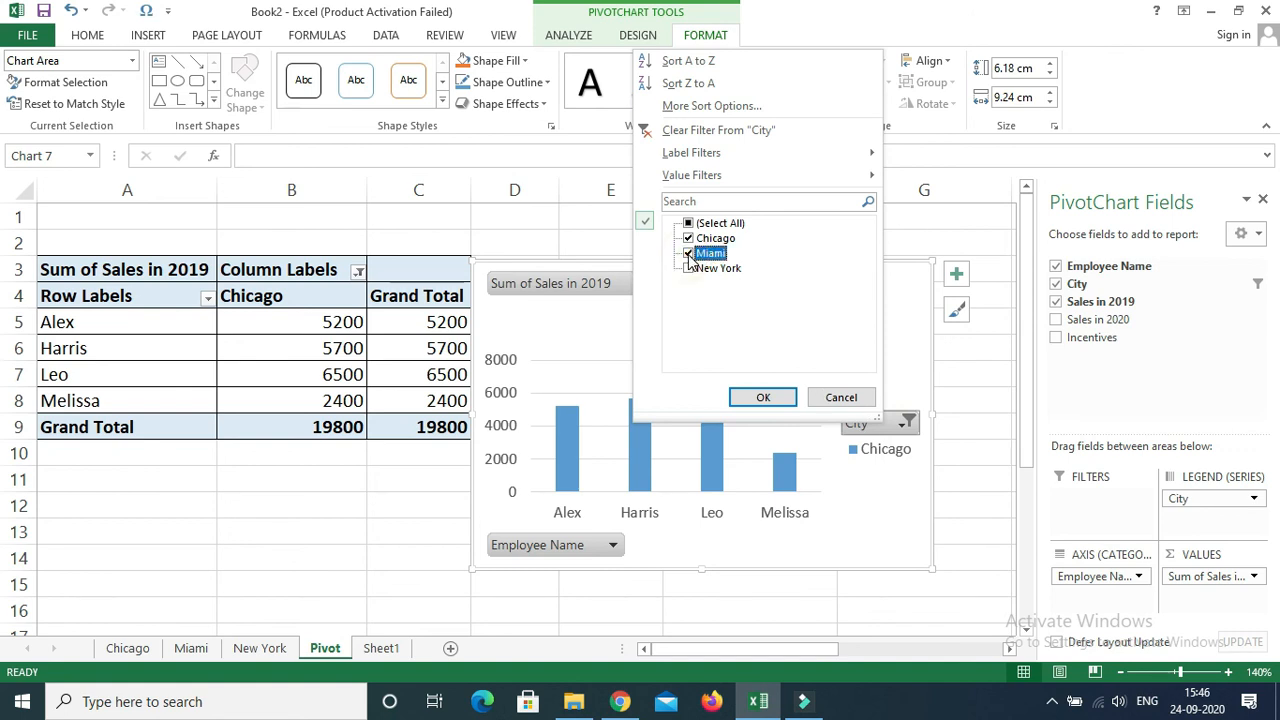
{"action": "left_click", "coordinate": [689, 269]}
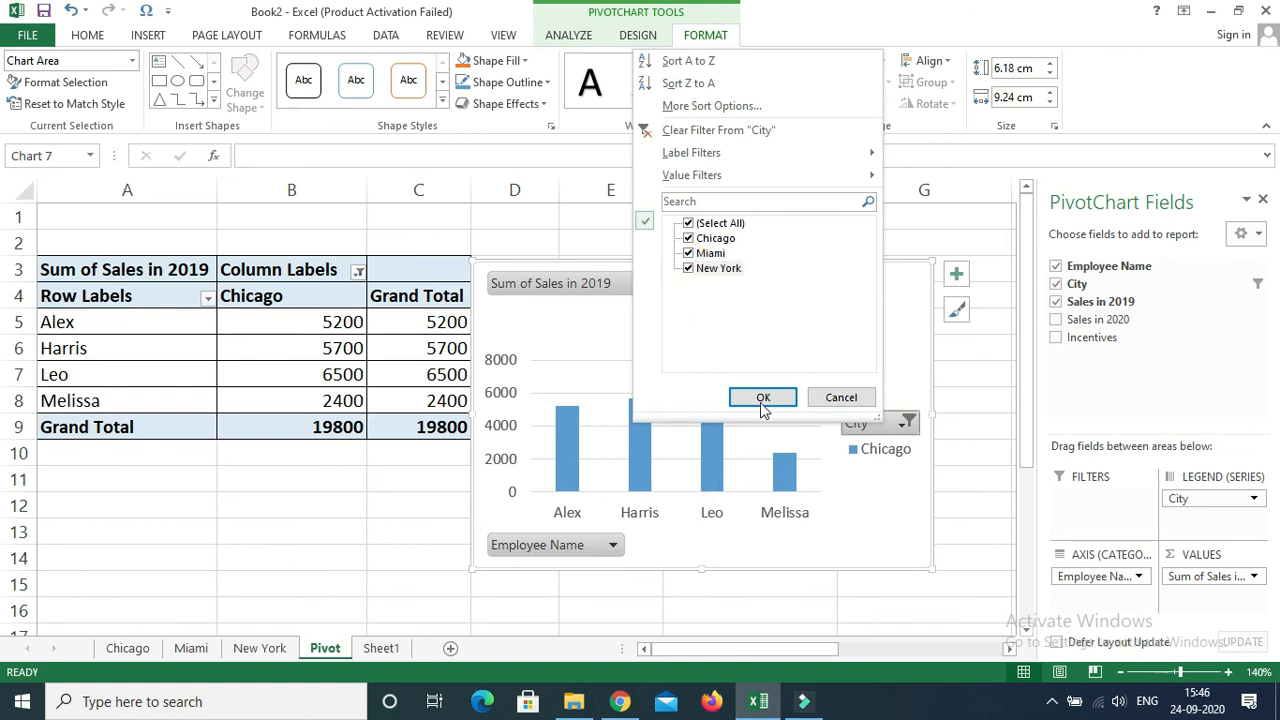
{"action": "left_click", "coordinate": [762, 399]}
{"action": "left_click", "coordinate": [683, 290]}
{"action": "left_click_drag", "start_coordinate": [683, 290], "coordinate": [823, 308]}
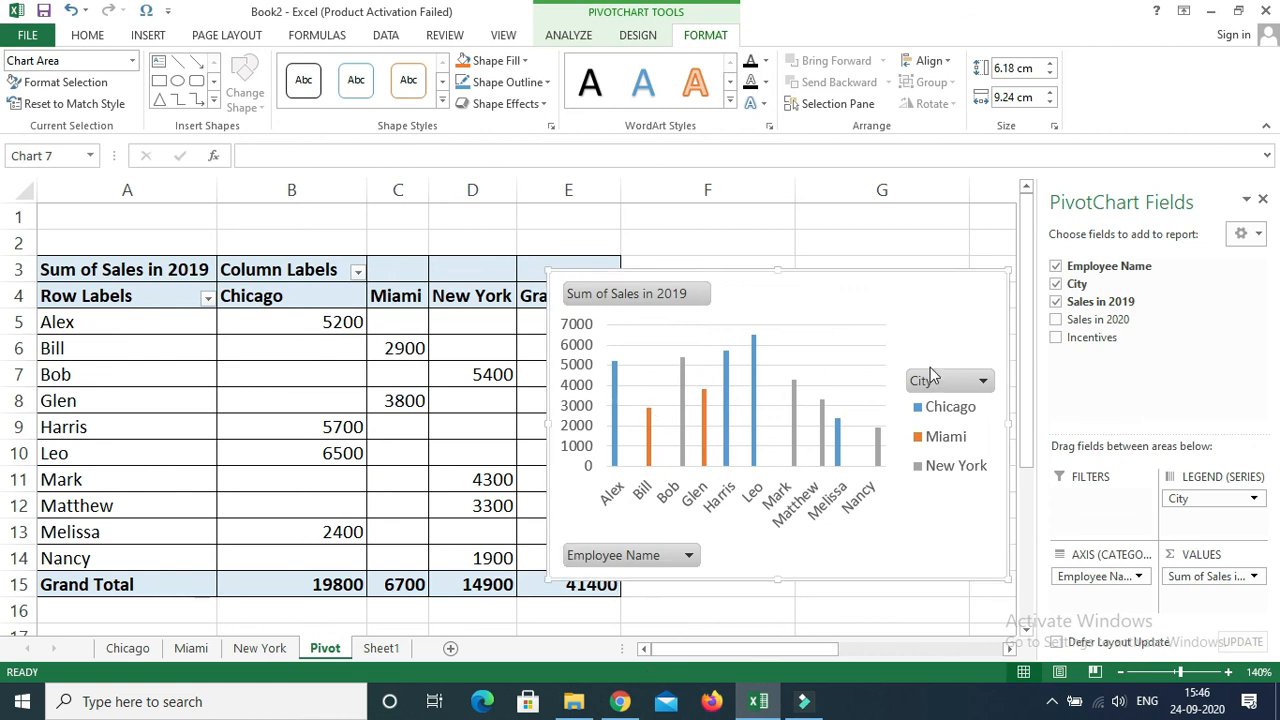
{"action": "left_click_drag", "start_coordinate": [920, 306], "coordinate": [872, 312]}
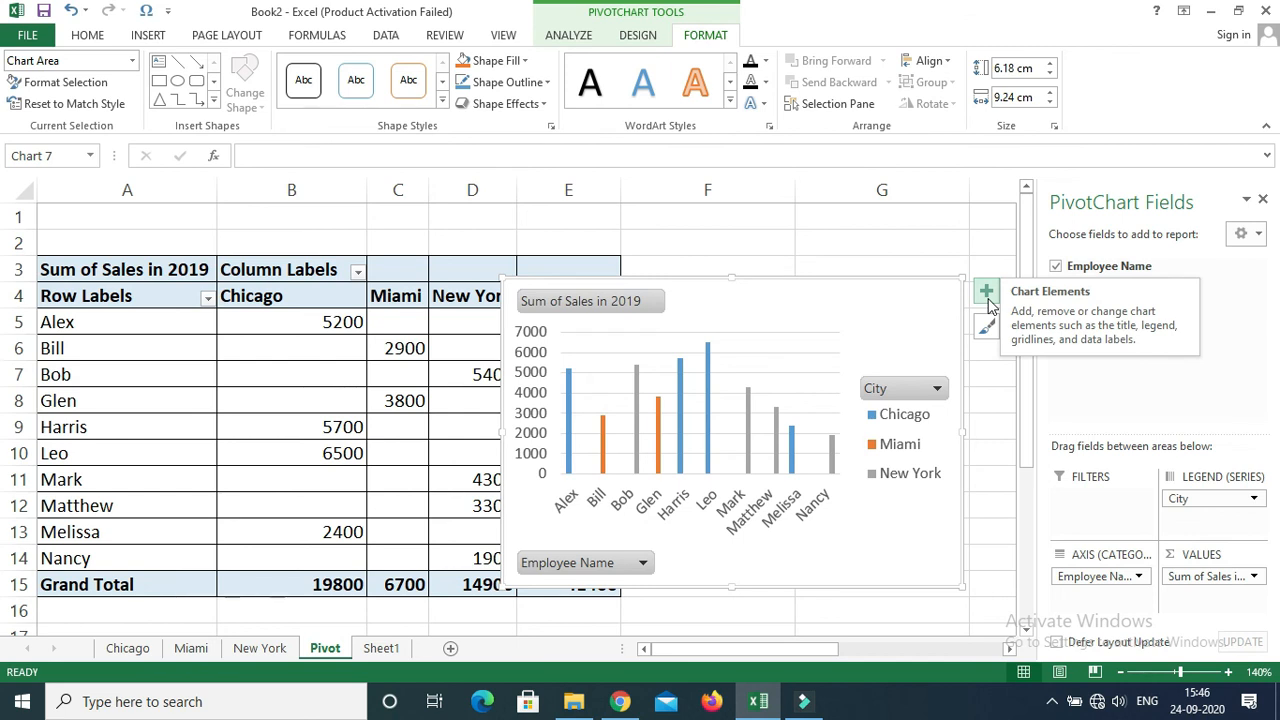
Examine the chart styles available for the PivotChart
{"action": "left_click", "coordinate": [985, 329]}
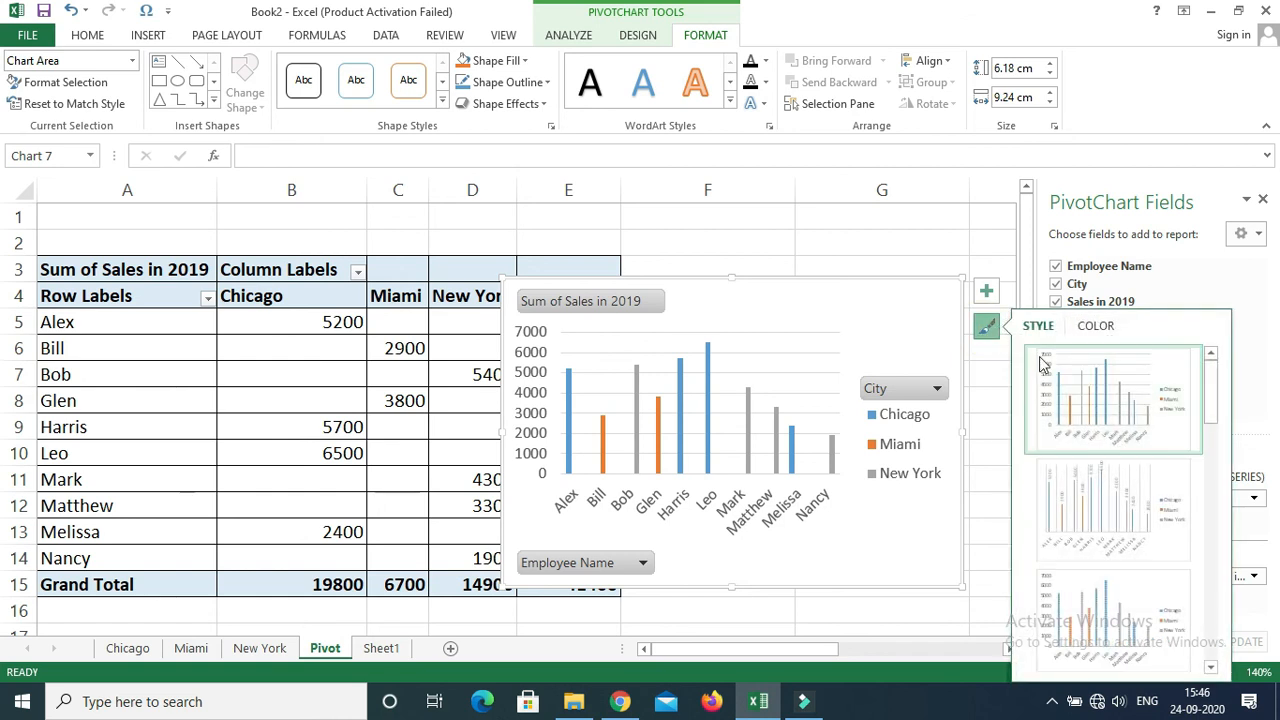
{"action": "scroll", "coordinate": [1053, 410], "scroll_direction": "down", "scroll_amount": 5}
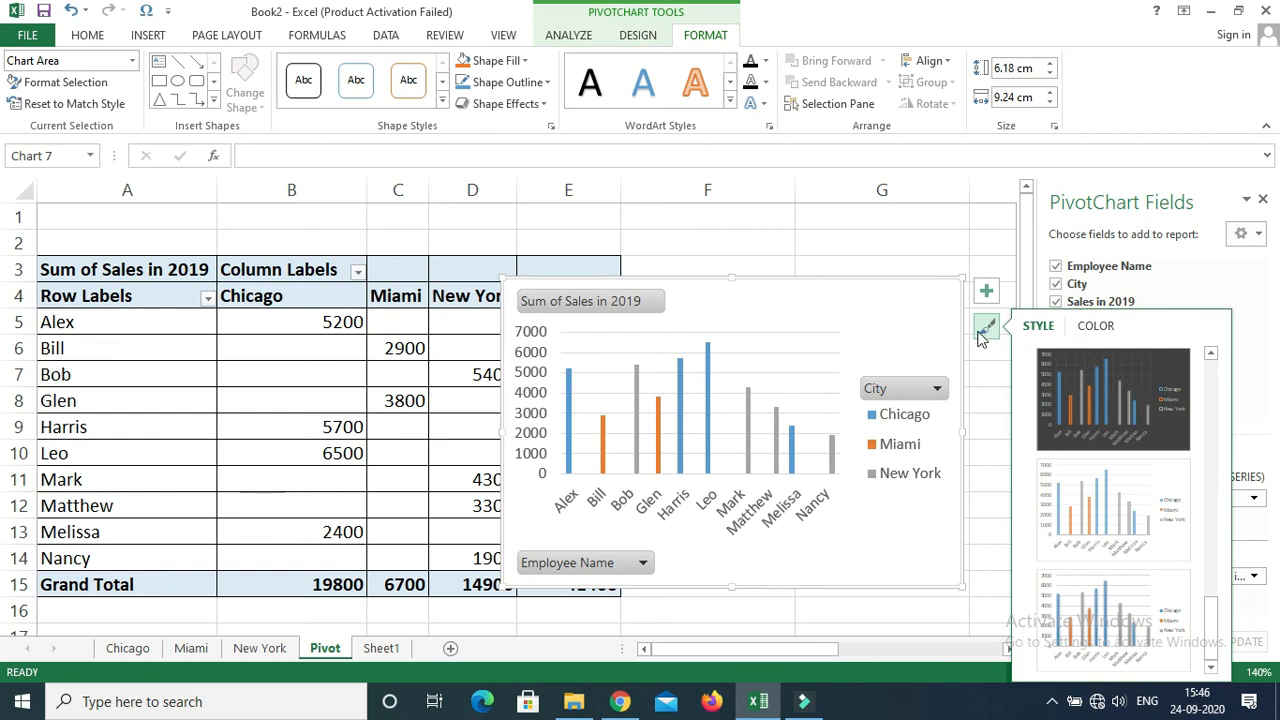
{"action": "left_click", "coordinate": [897, 555]}
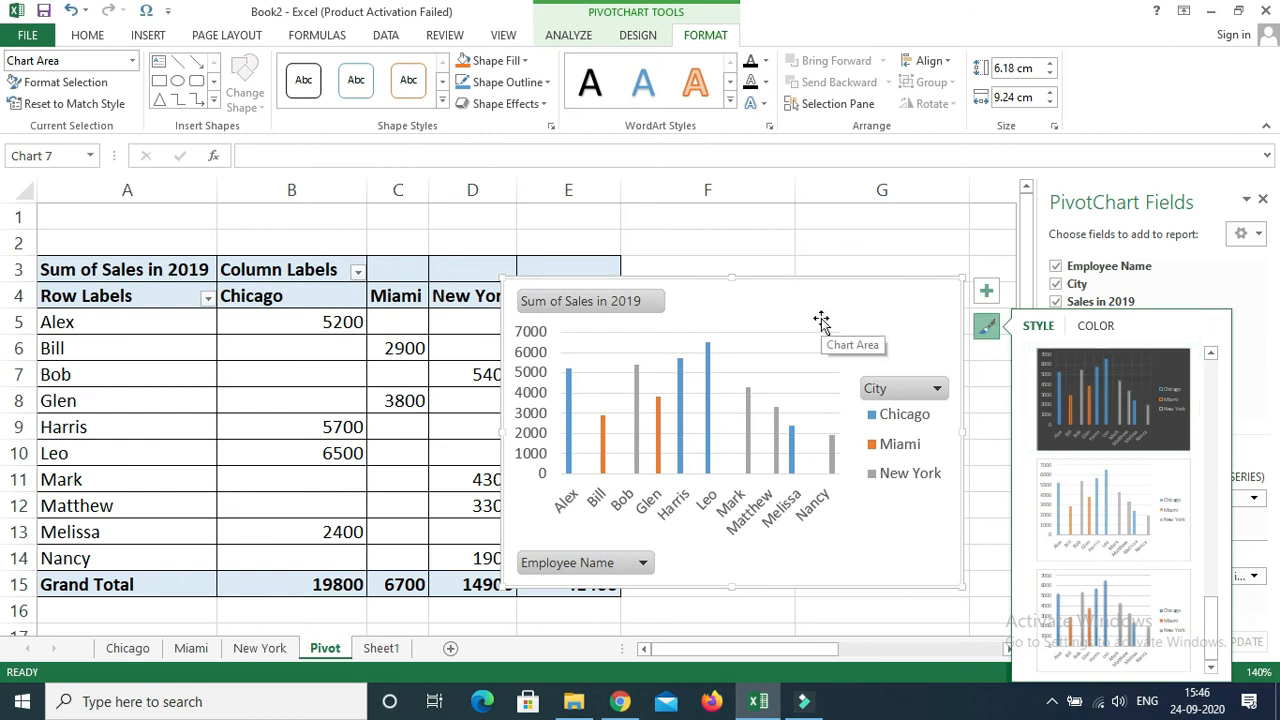
{"action": "left_click", "coordinate": [572, 36]}
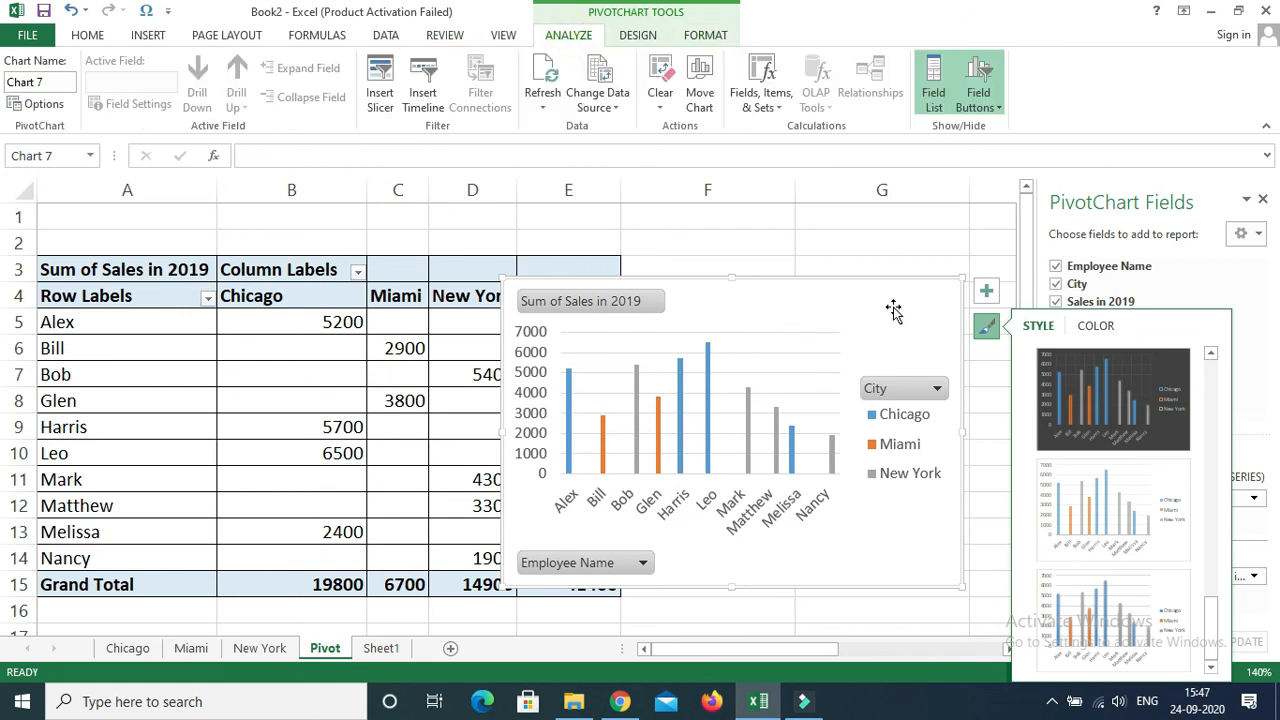
{"action": "right_click", "coordinate": [826, 518]}
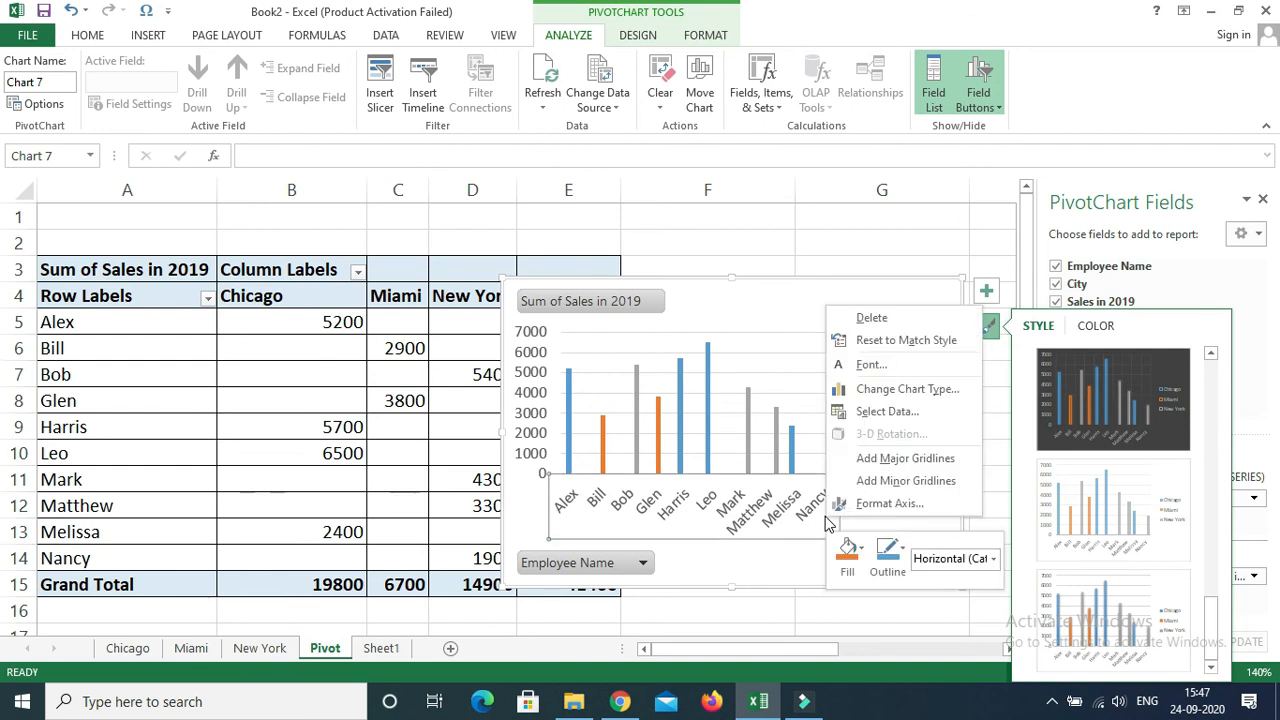
{"action": "left_click", "coordinate": [792, 550]}
{"action": "left_click", "coordinate": [858, 559]}
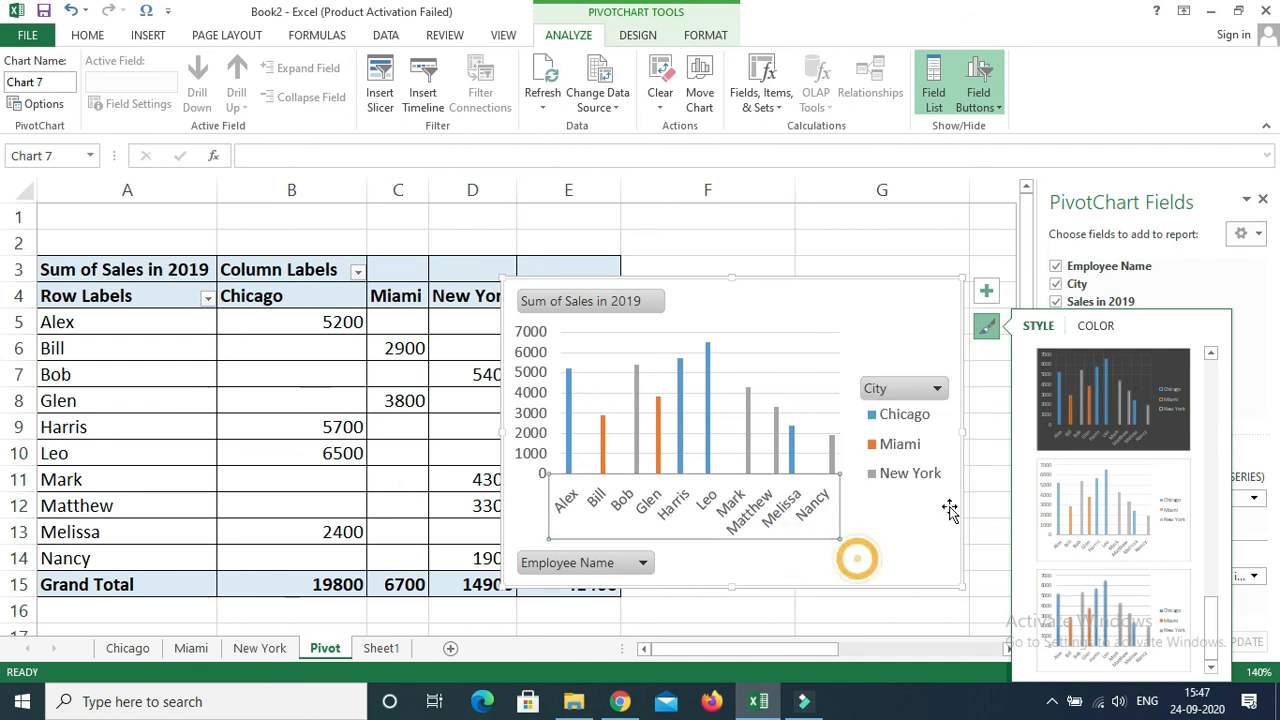
{"action": "left_click", "coordinate": [873, 364]}
{"action": "left_click", "coordinate": [869, 289]}
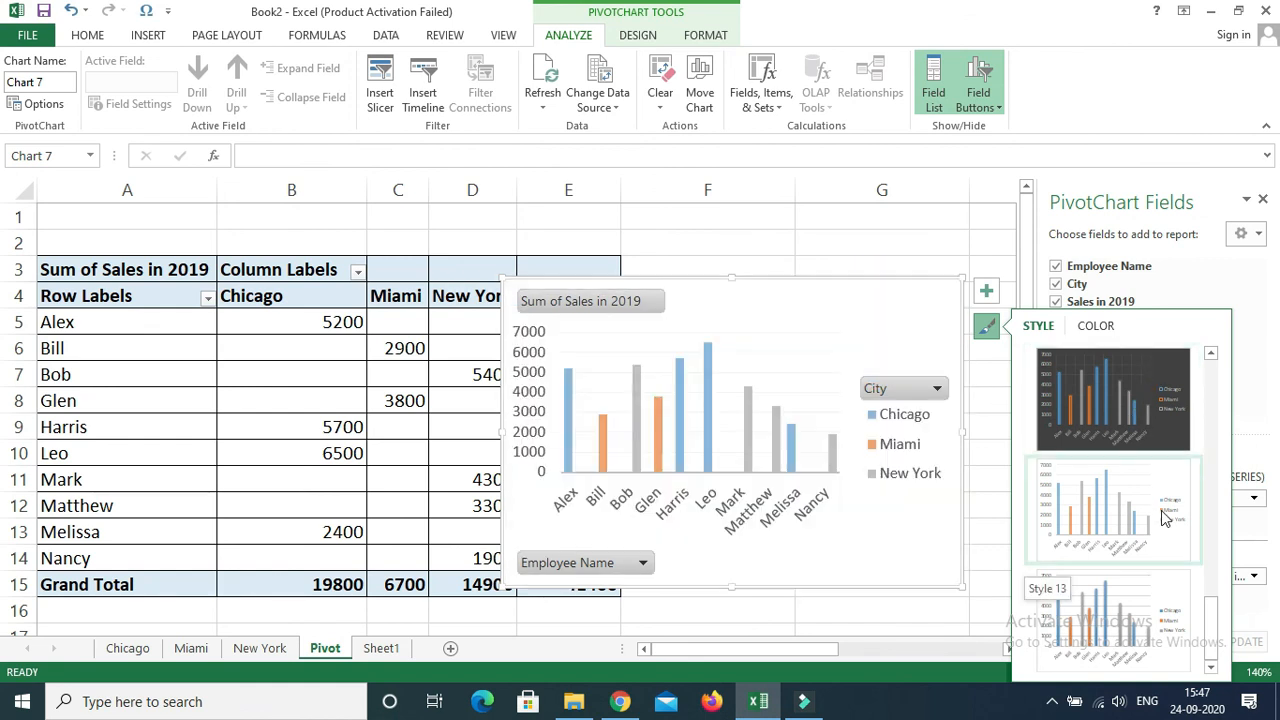
{"action": "scroll", "coordinate": [1168, 610], "scroll_direction": "up", "scroll_amount": 5}
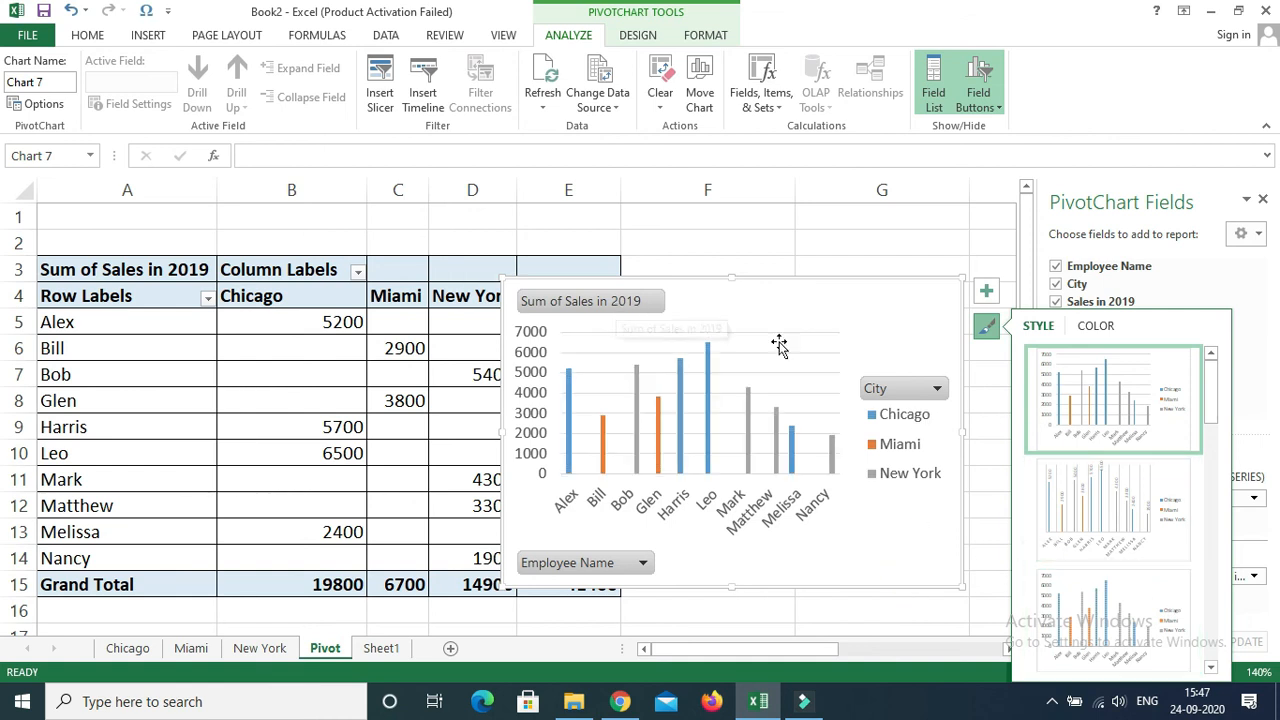
Exclude the fifth, eighth and tenth listed employees from the PivotChart's Employee Name filter and shift the chart away from the New York column
{"action": "left_click", "coordinate": [632, 563]}
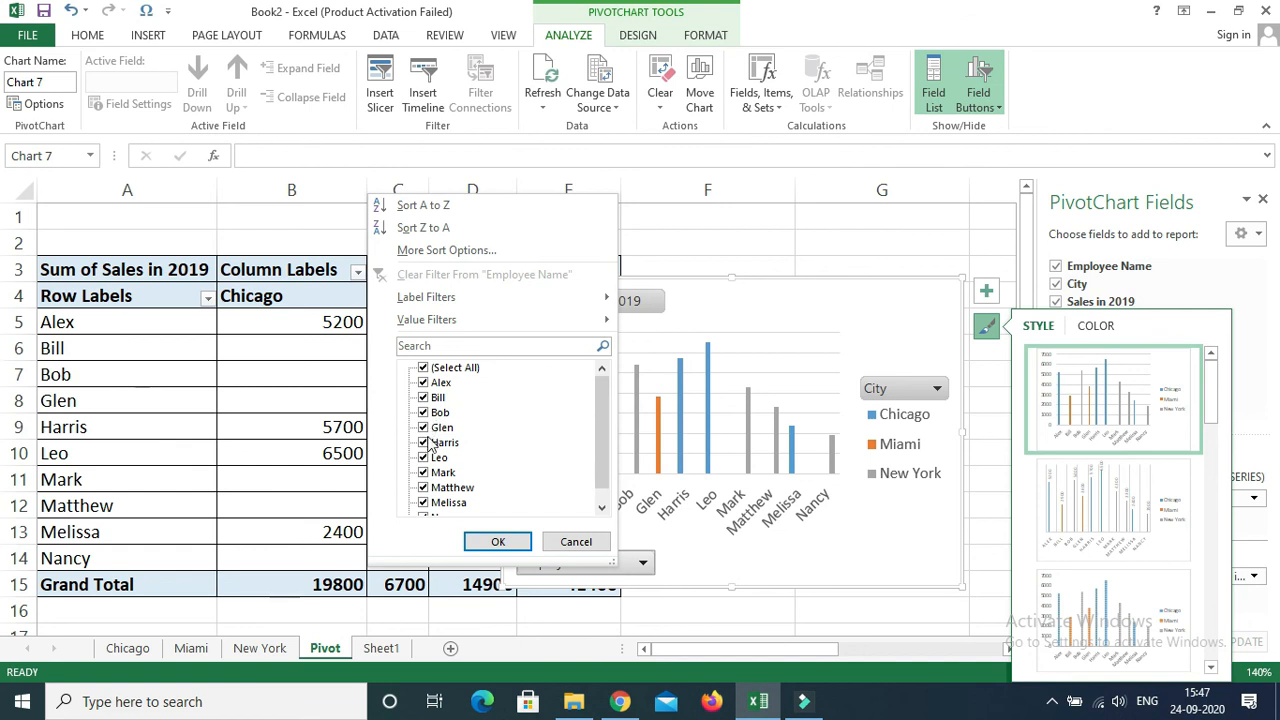
{"action": "left_click_drag", "start_coordinate": [607, 430], "coordinate": [607, 437]}
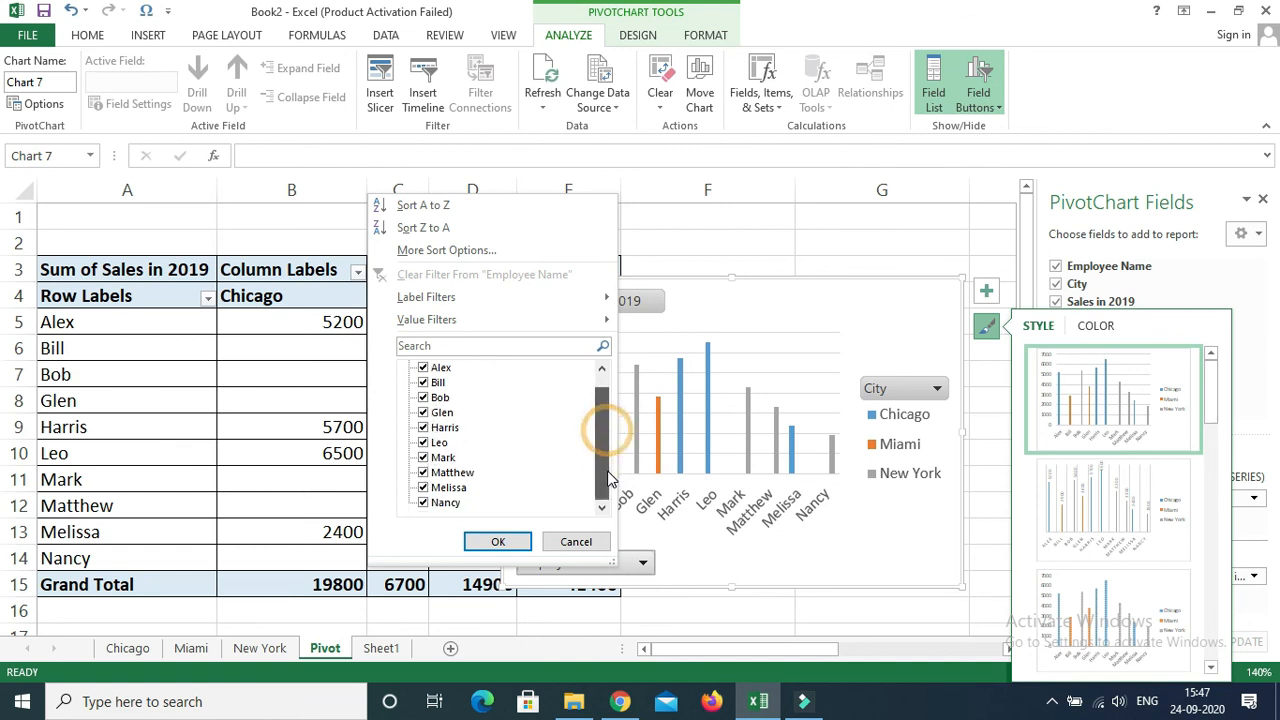
{"action": "left_click", "coordinate": [428, 472]}
{"action": "left_click", "coordinate": [423, 427]}
{"action": "left_click", "coordinate": [423, 472]}
{"action": "left_click", "coordinate": [423, 503]}
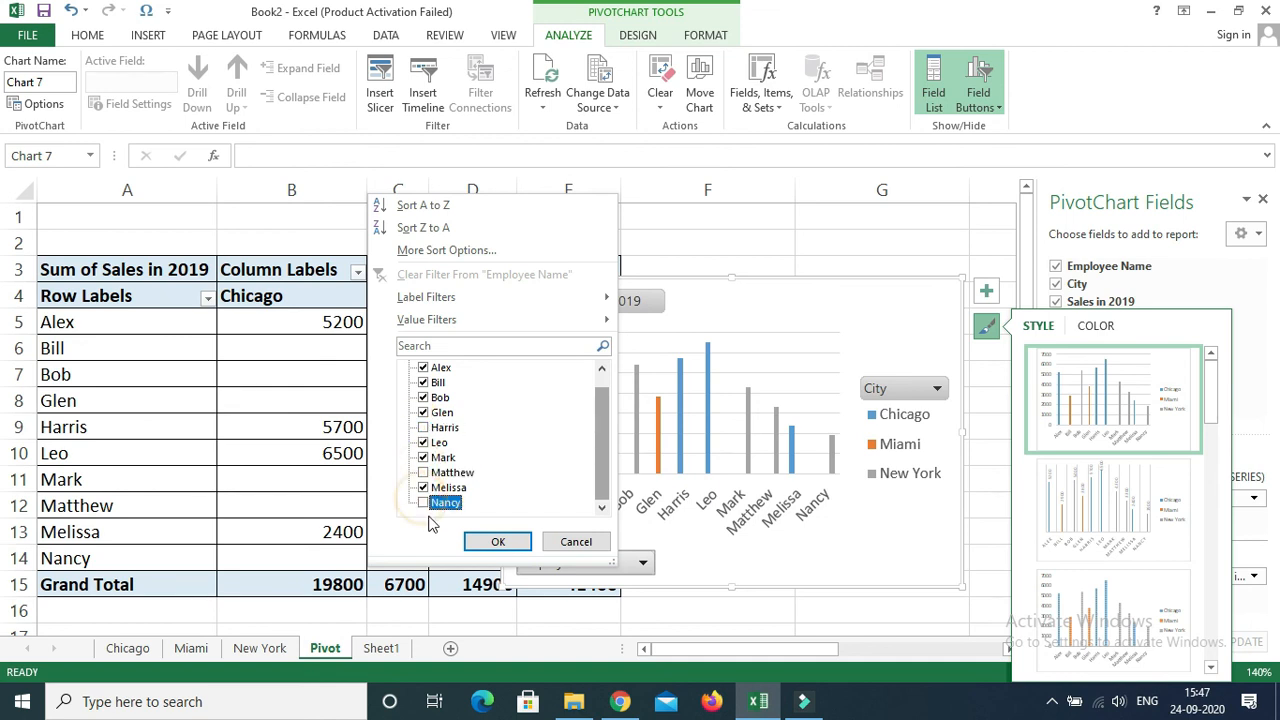
{"action": "left_click", "coordinate": [497, 543]}
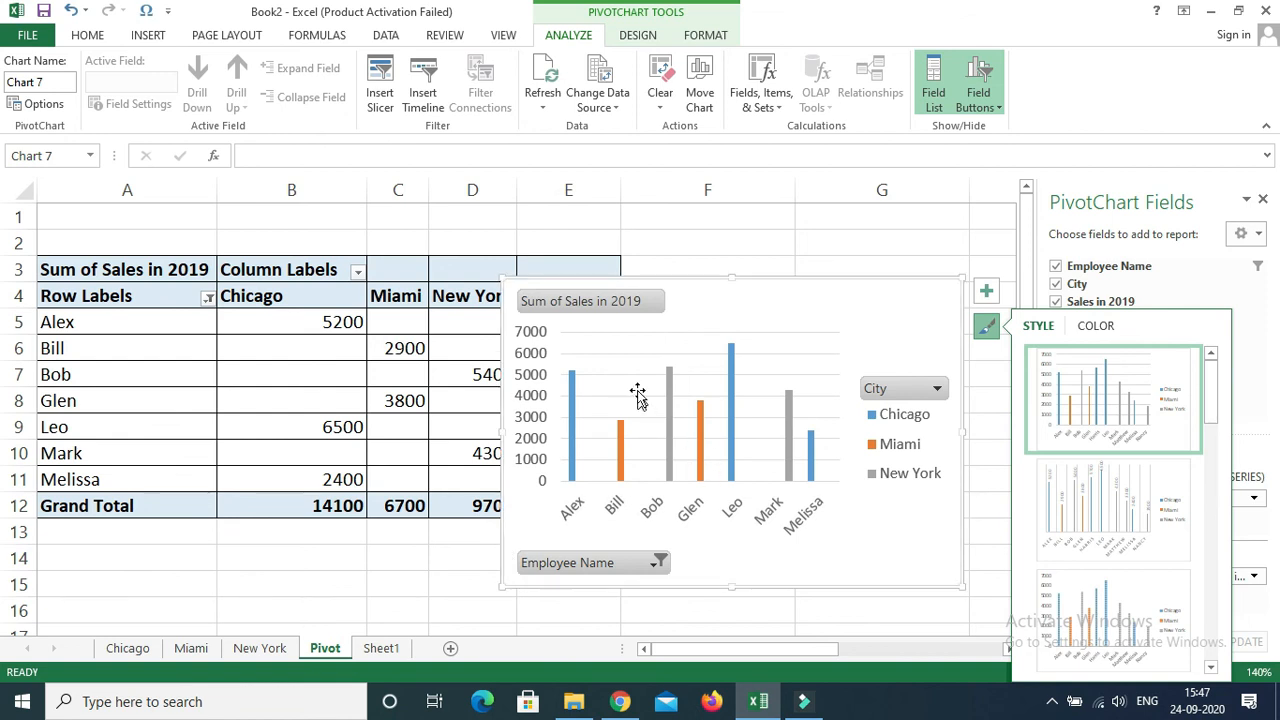
{"action": "left_click_drag", "start_coordinate": [791, 289], "coordinate": [846, 283]}
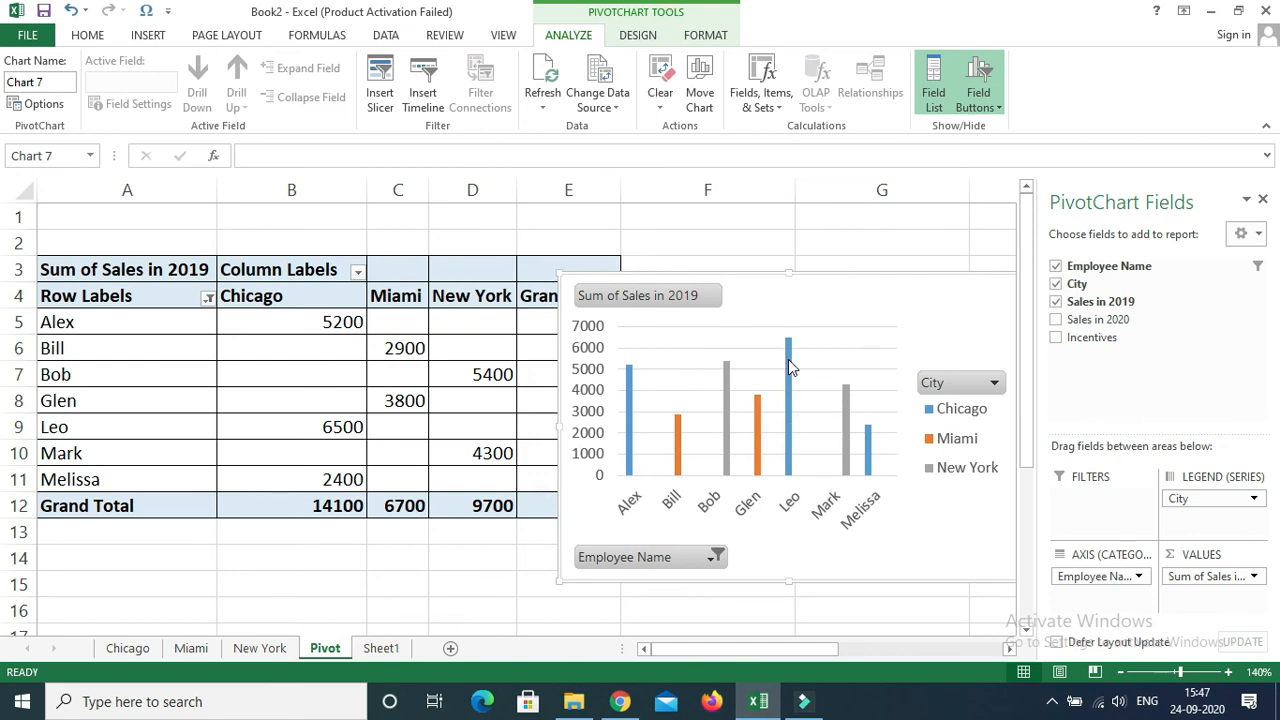
{"action": "mouse_move", "coordinate": [789, 366]}
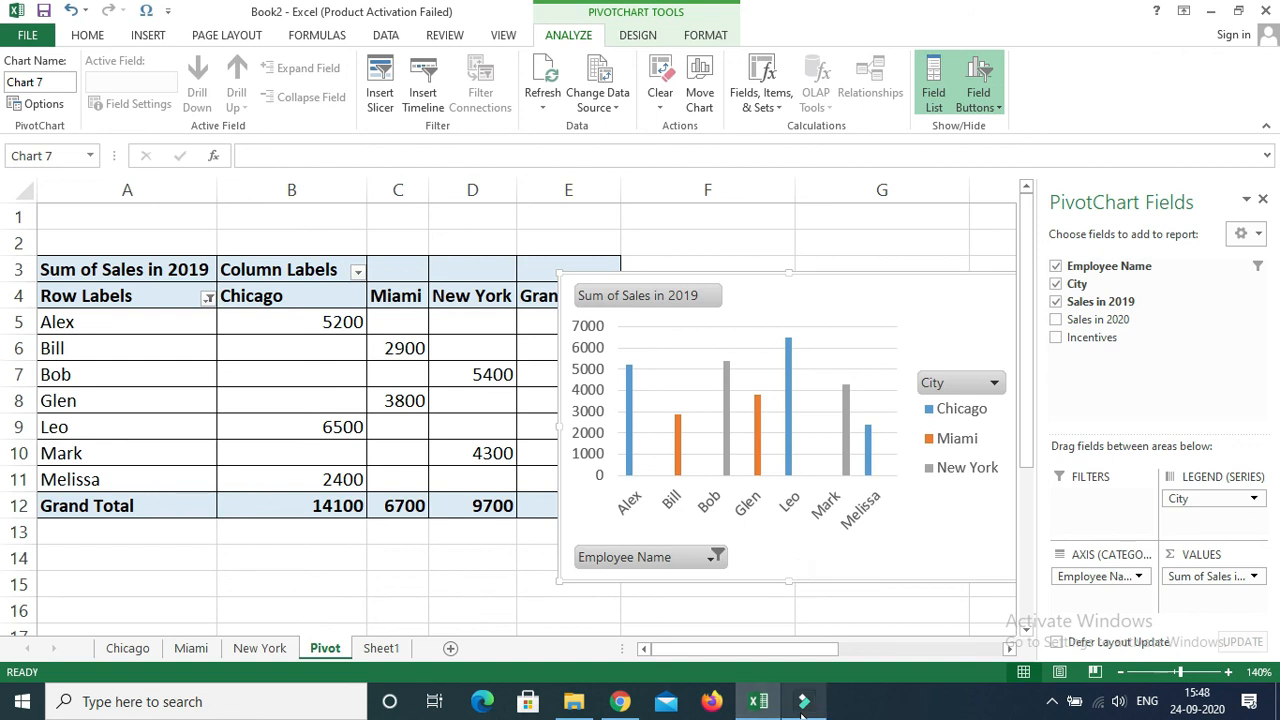
{"action": "mouse_move", "coordinate": [802, 714]}
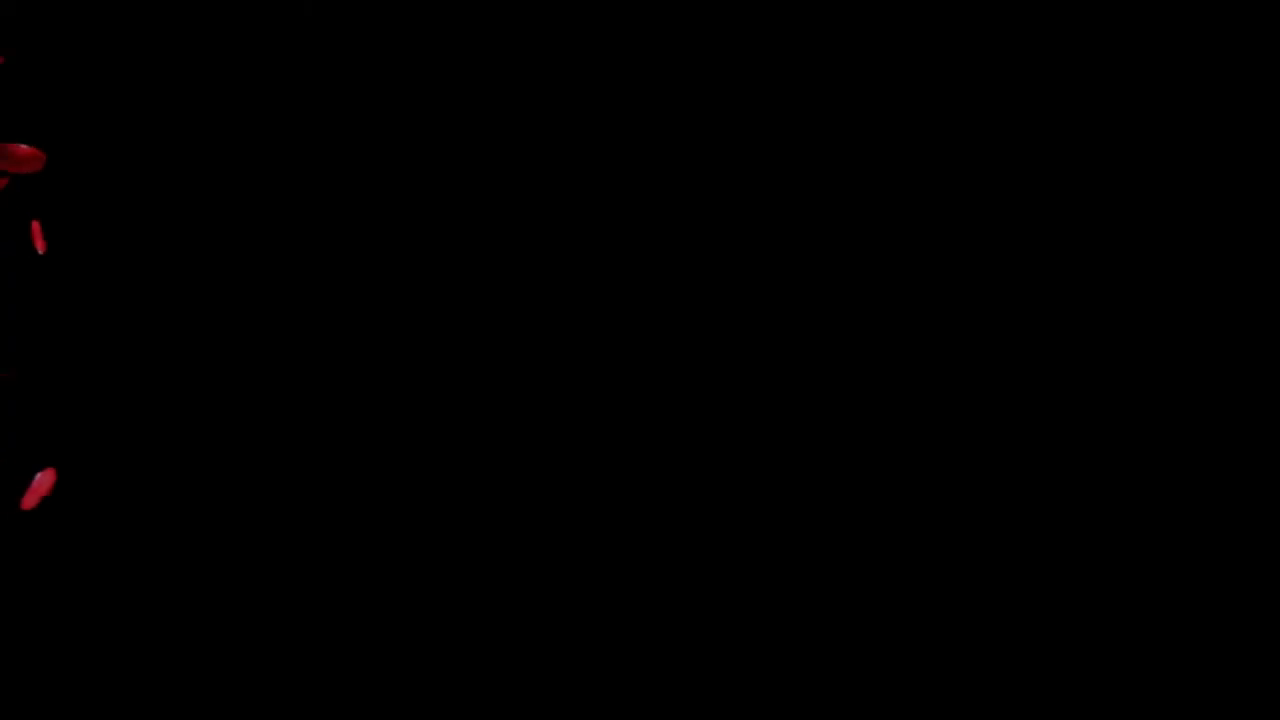